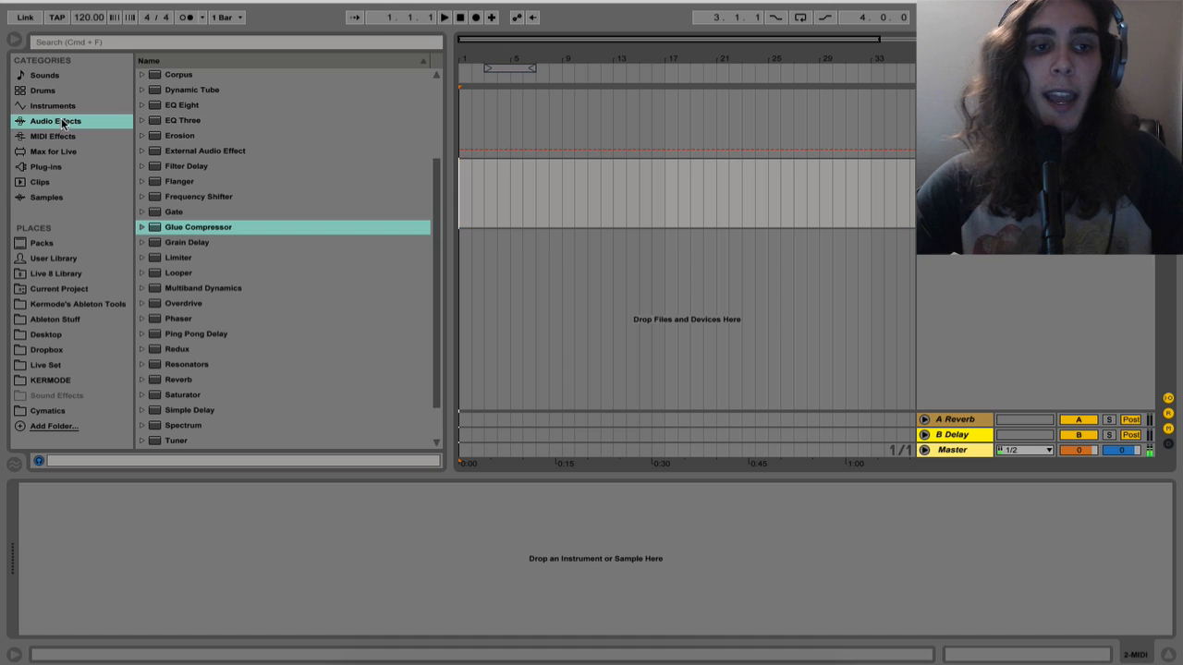
Load the local VST plug-in Serum onto the MIDI track and close its plug-in window
left_click(45, 167)
left_click(172, 90)
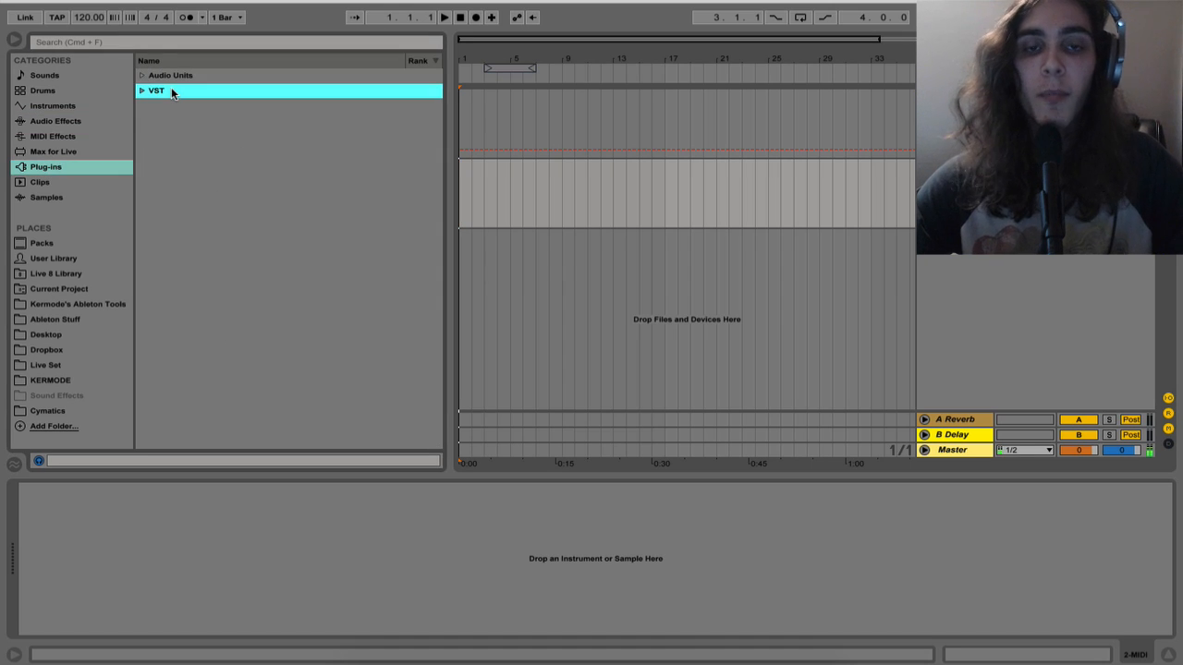
key("Right")
key("Down")
key("Down")
key("Right")
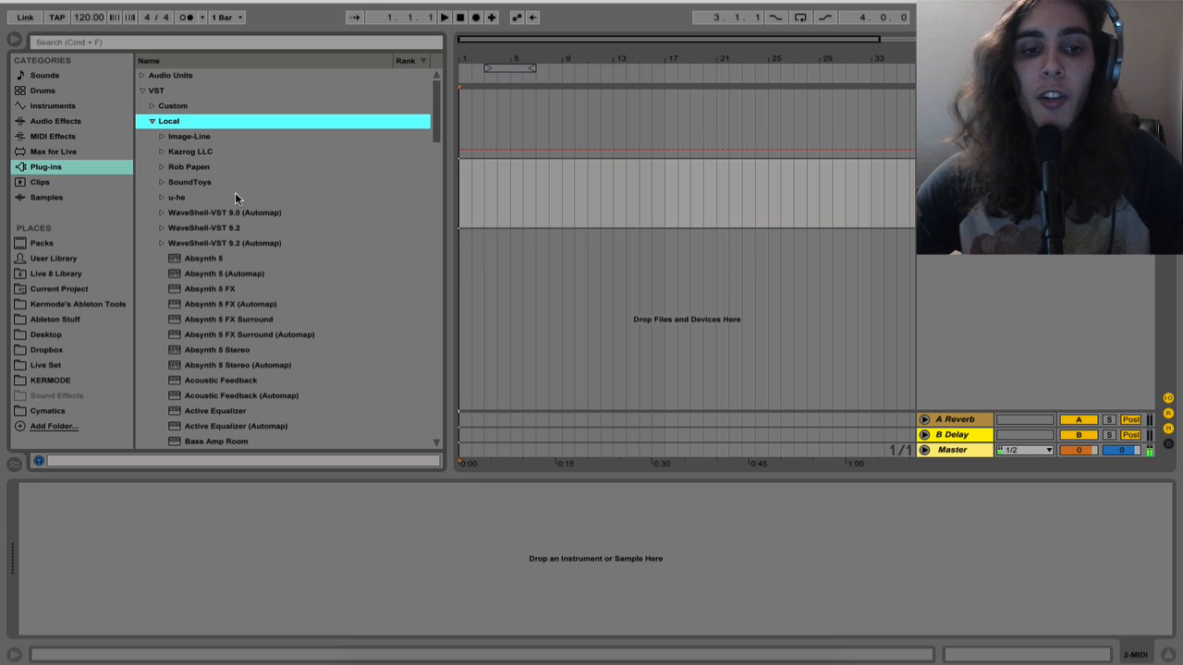
scroll(254, 249, "down", 15)
scroll(257, 254, "down", 5)
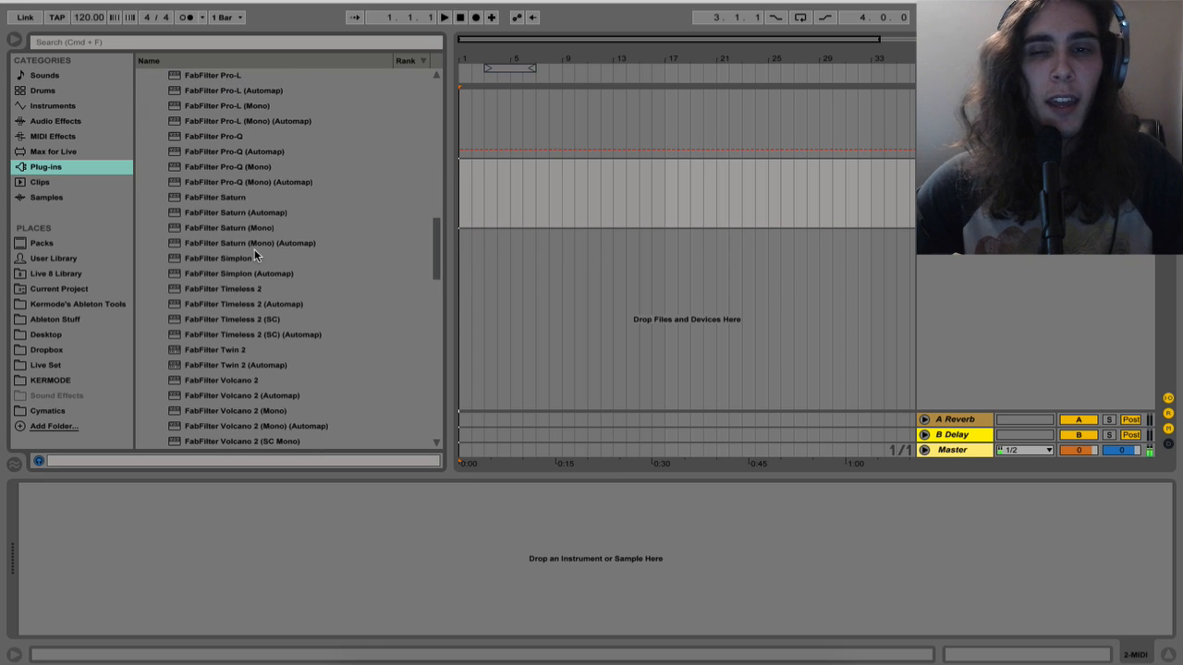
scroll(254, 255, "down", 5)
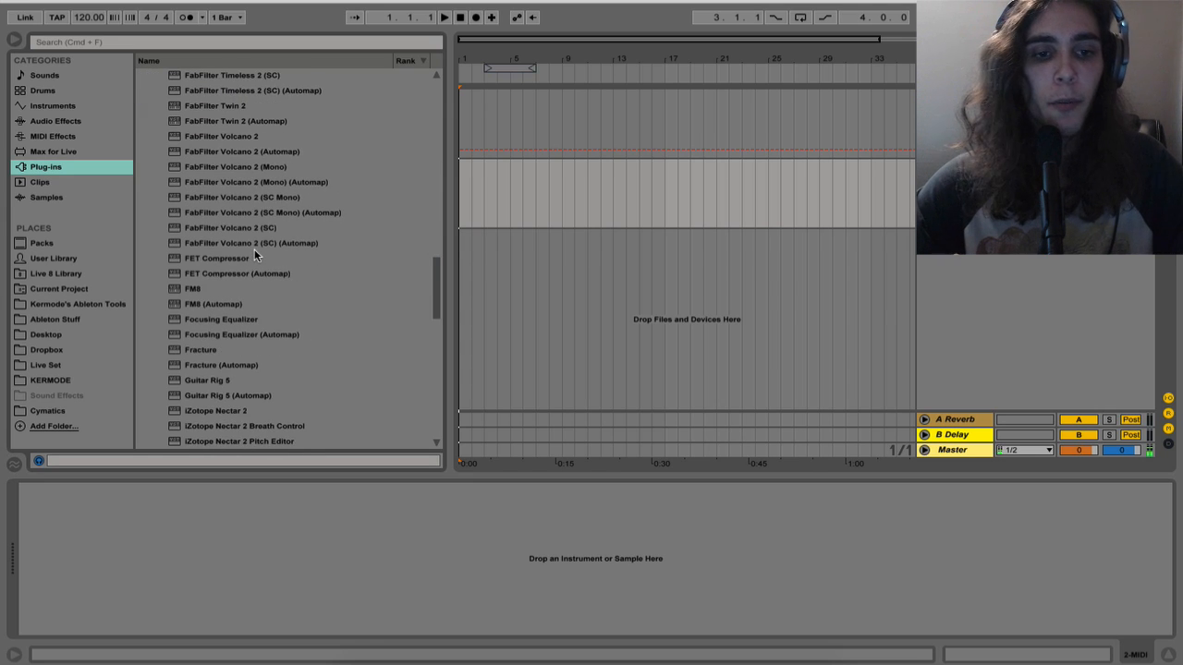
scroll(255, 249, "down", 10)
left_click_drag(254, 272, 494, 193)
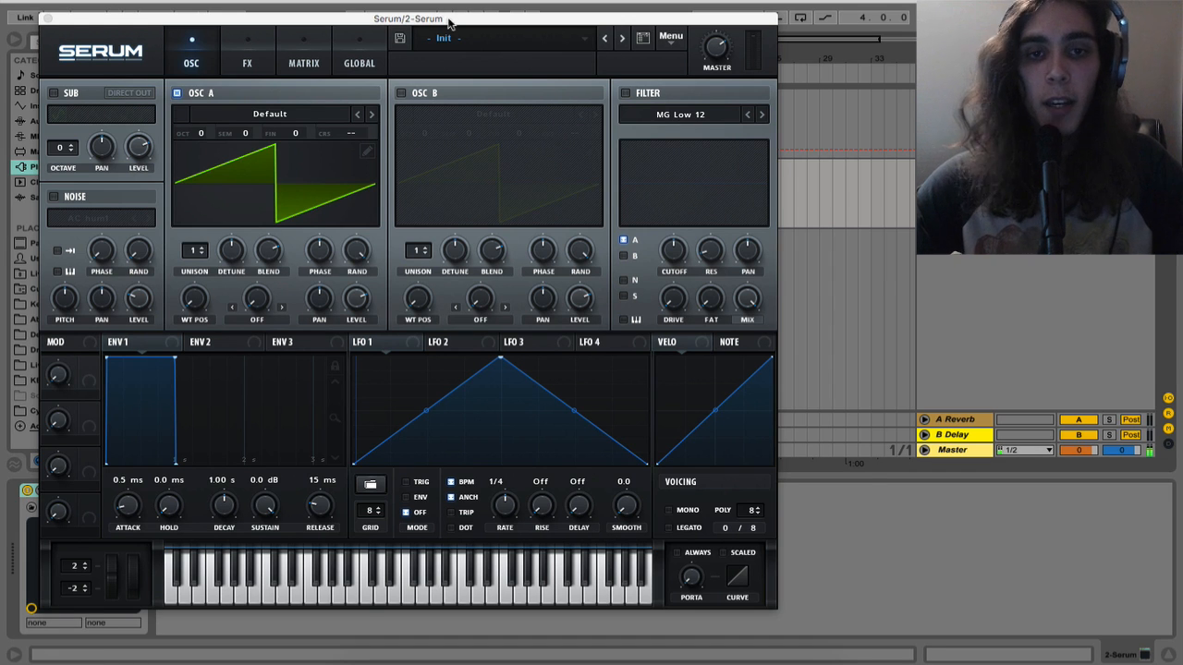
left_click_drag(449, 19, 859, 0)
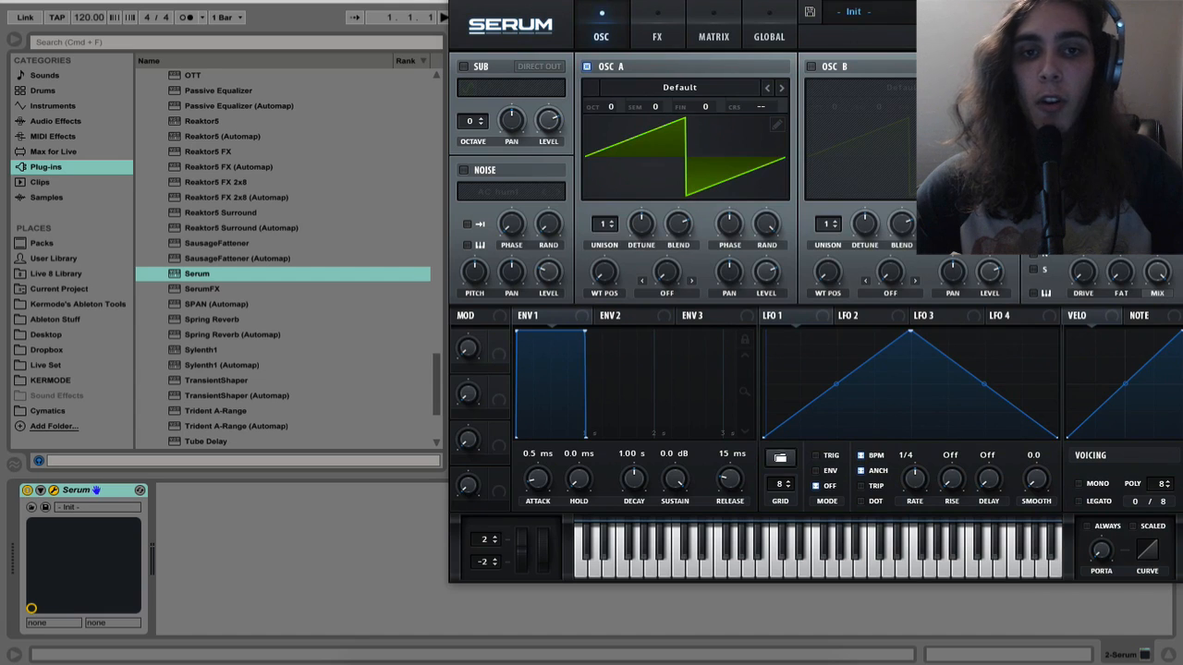
left_click(458, 0)
Insert a four-bar MIDI clip from bar 1 to bar 5 on the Serum track
left_click(503, 191)
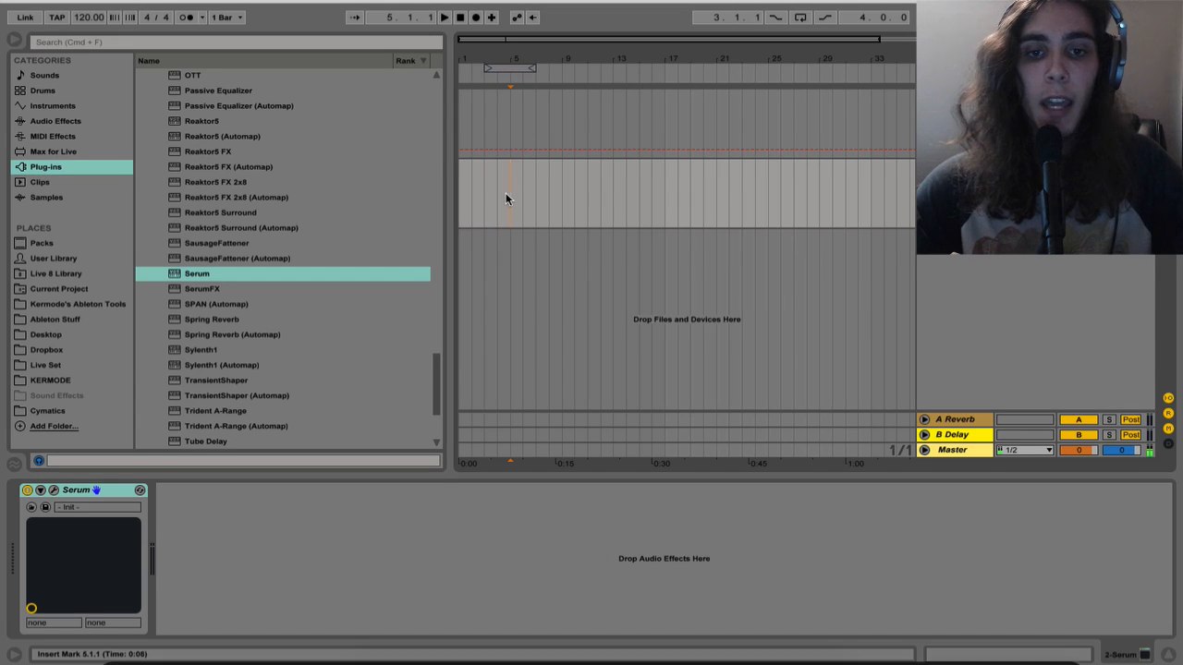
left_click_drag(505, 198, 384, 182)
key("super+shift+m")
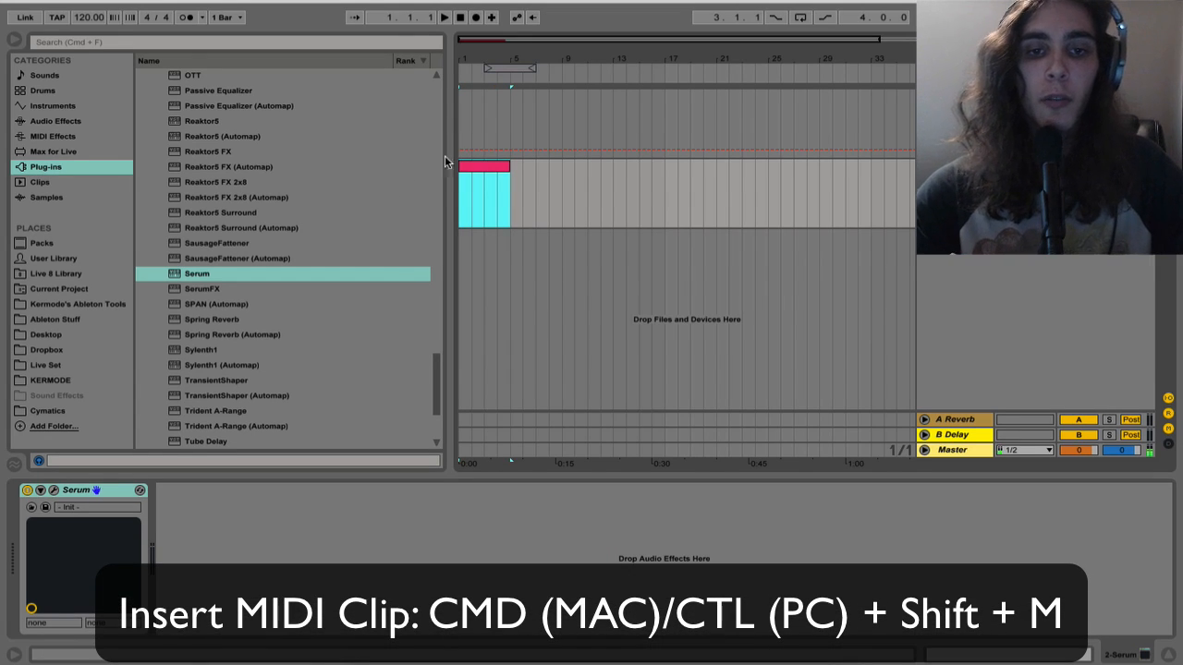
Draw an E3 note spanning the full four bars of the new clip and briefly play it back
double_click(489, 170)
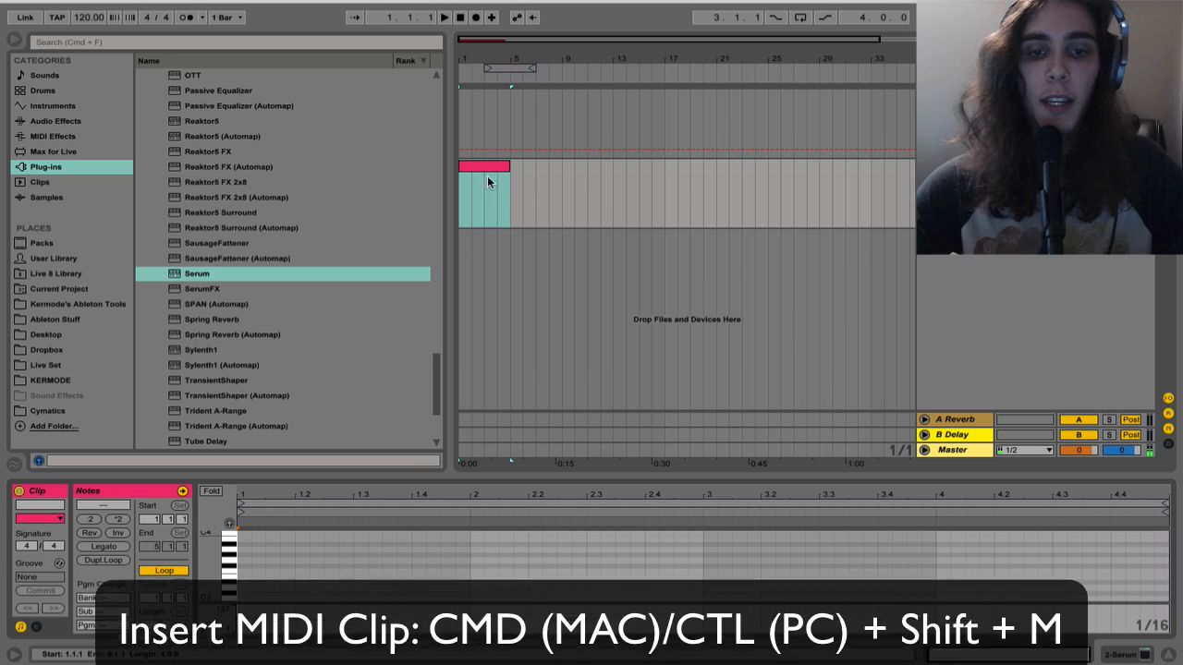
double_click(241, 577)
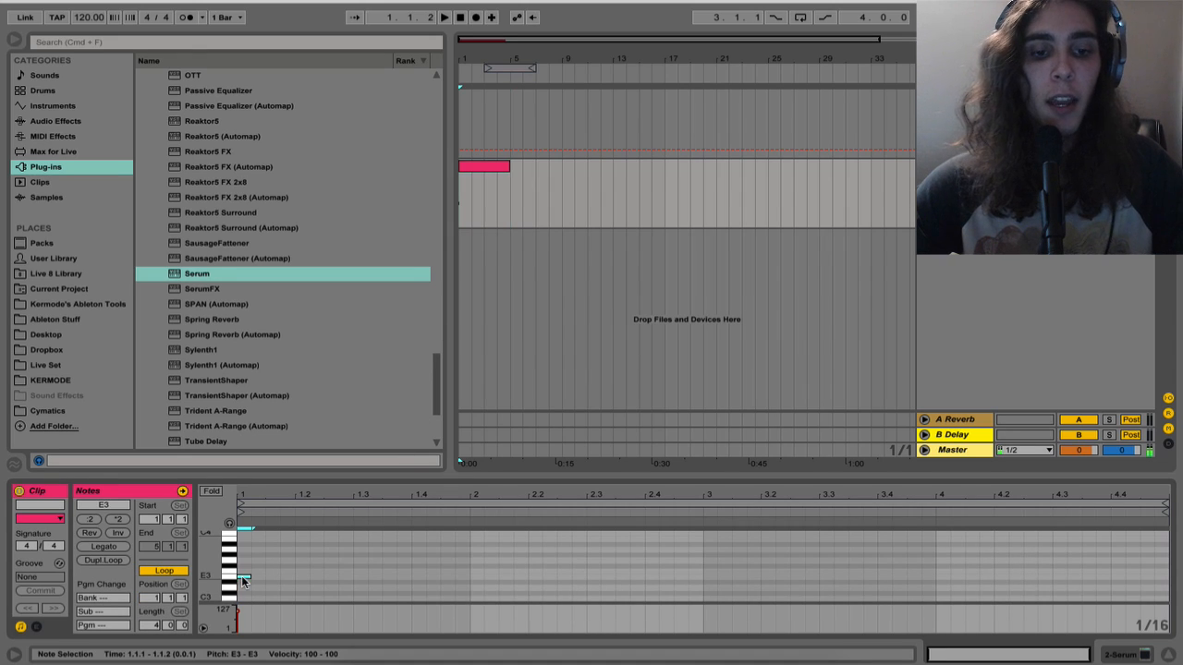
left_click_drag(246, 576, 1063, 567)
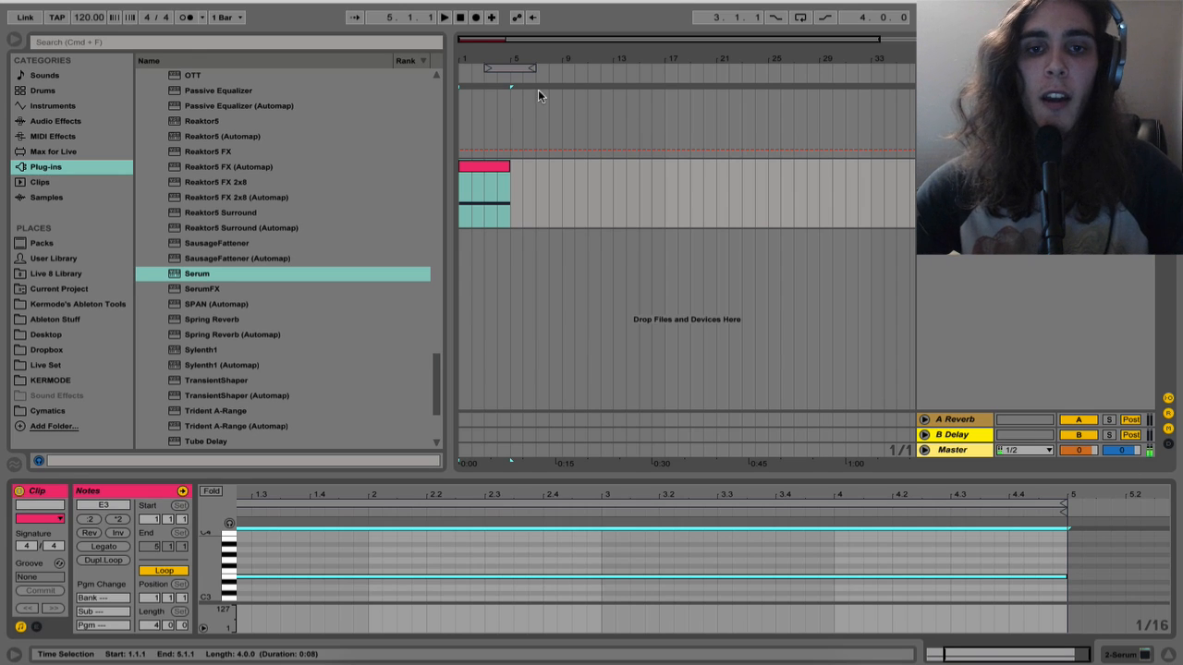
left_click_drag(470, 64, 469, 139)
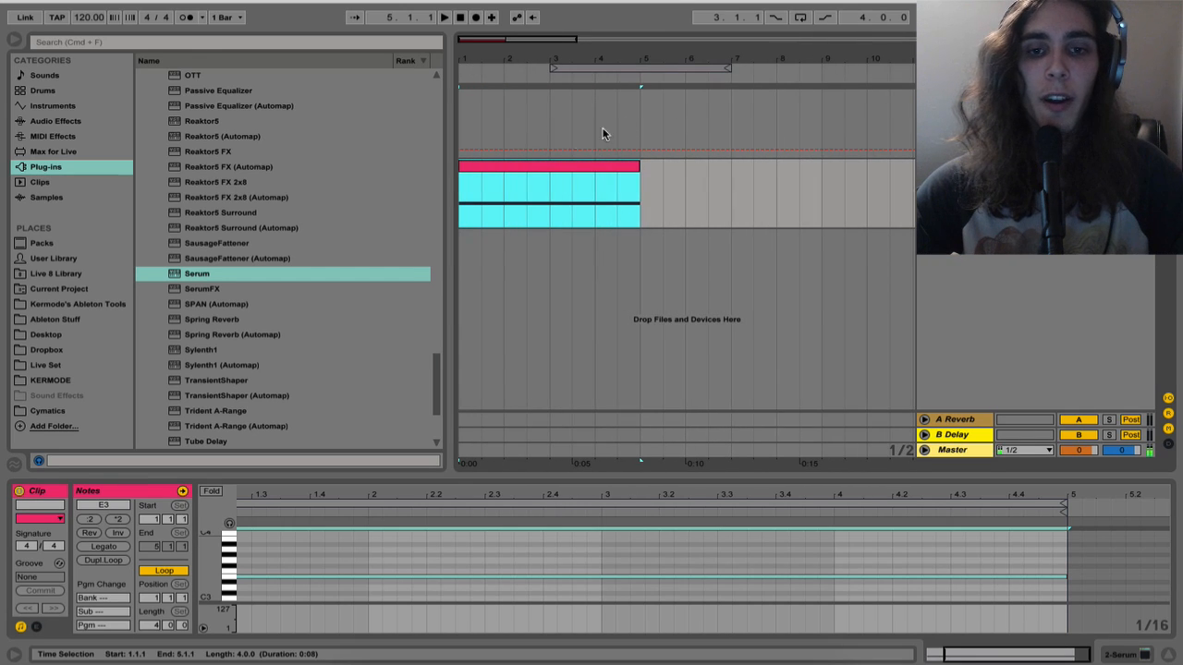
key("space")
key("space")
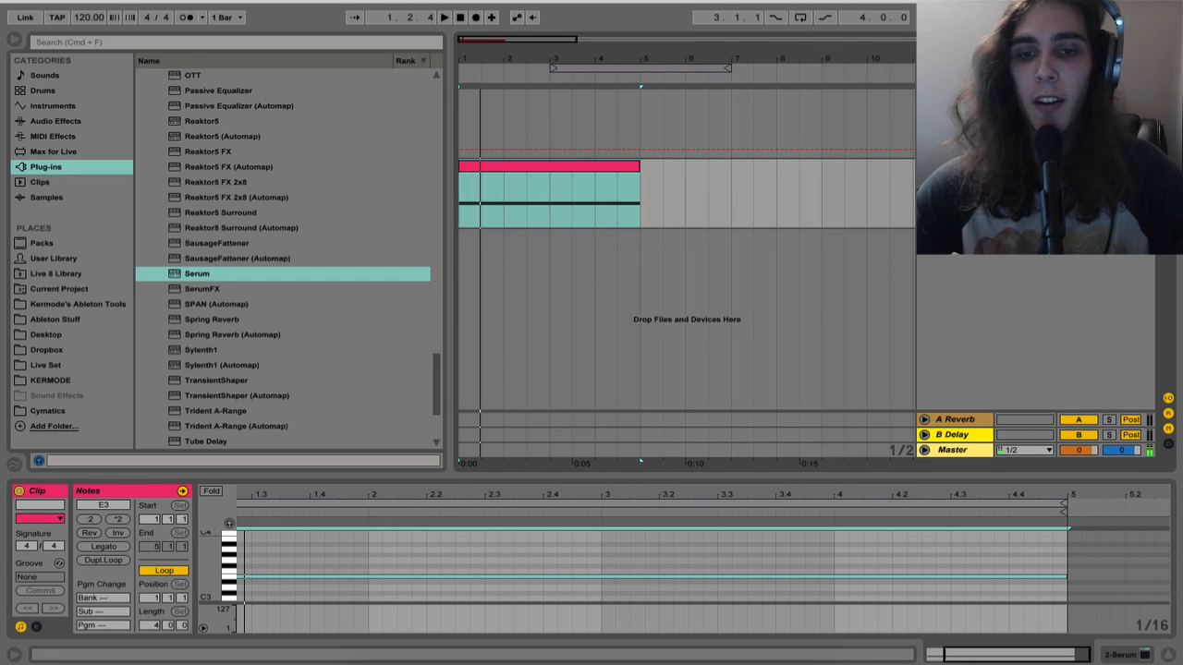
In Serum, load the Analog wavetable Basic Shapes into oscillator A and set its octave to -3
key("shift+Tab")
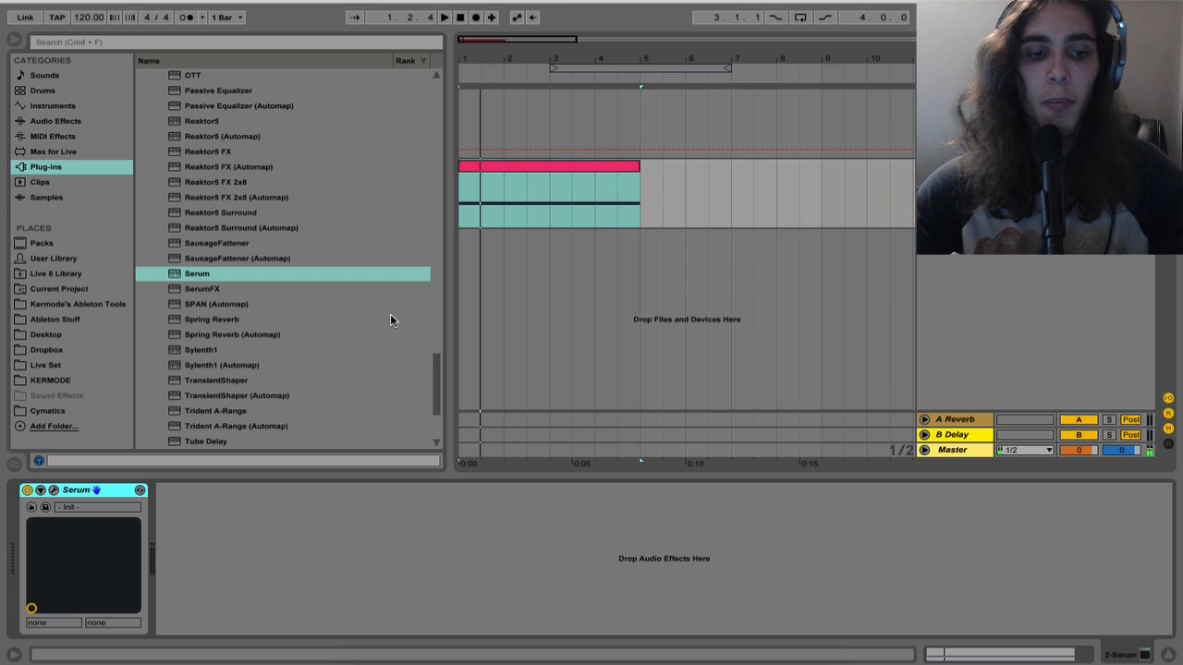
left_click(54, 490)
left_click(609, 87)
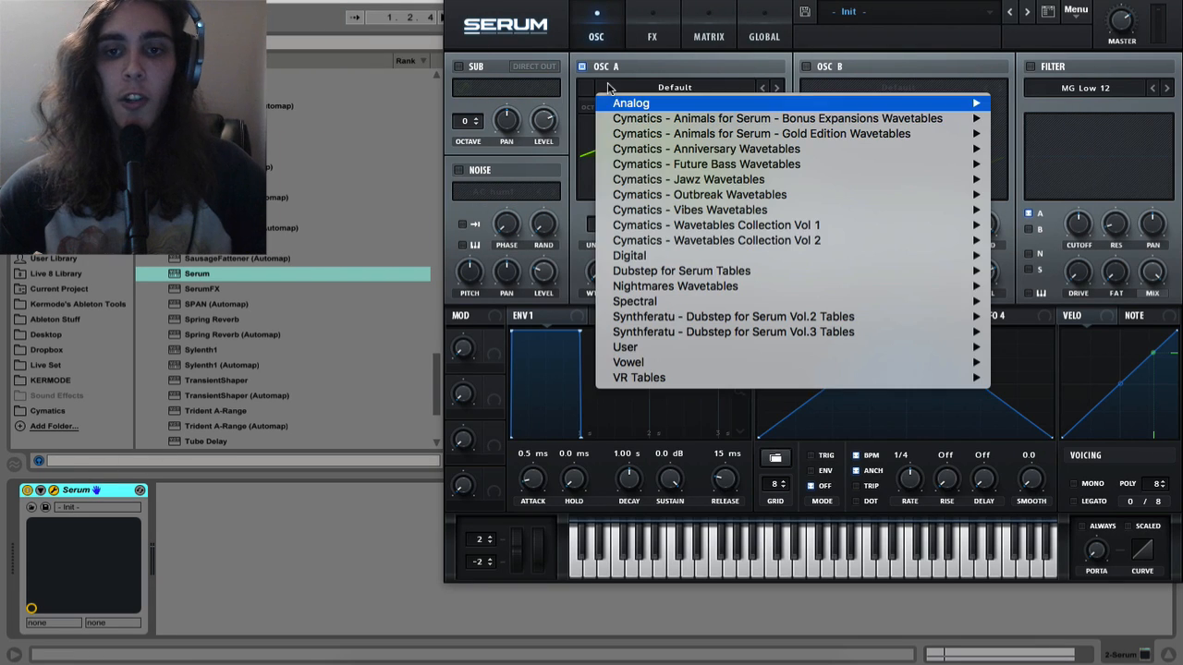
mouse_move(627, 102)
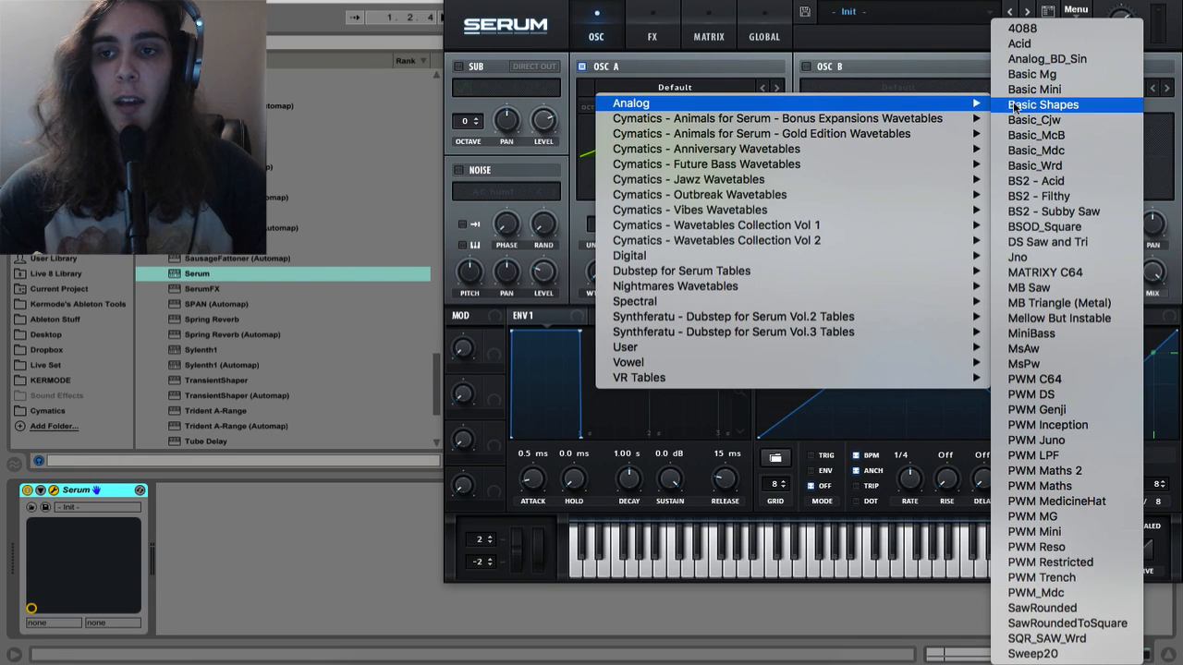
left_click(1043, 105)
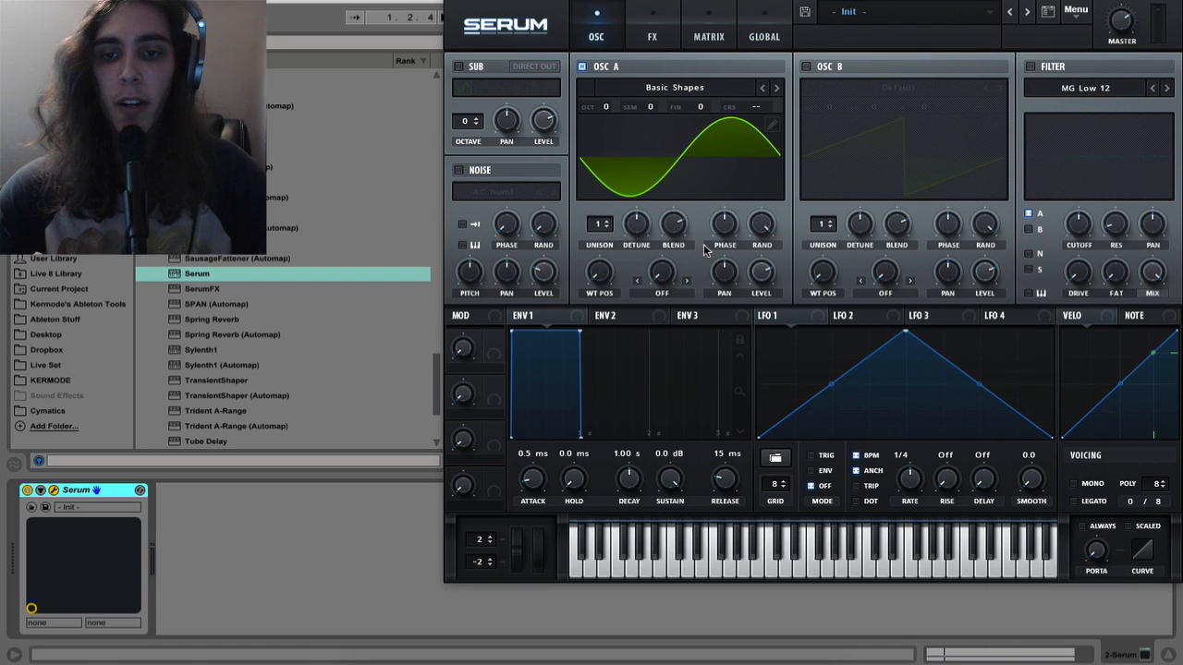
left_click(607, 110)
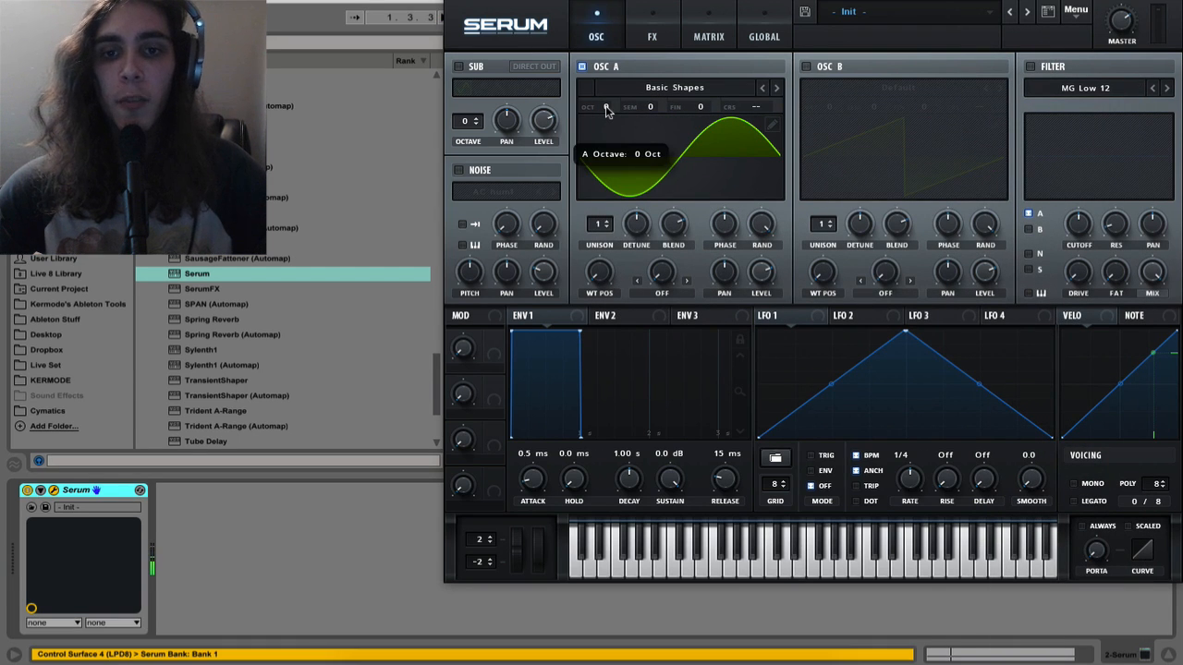
left_click_drag(608, 110, 612, 189)
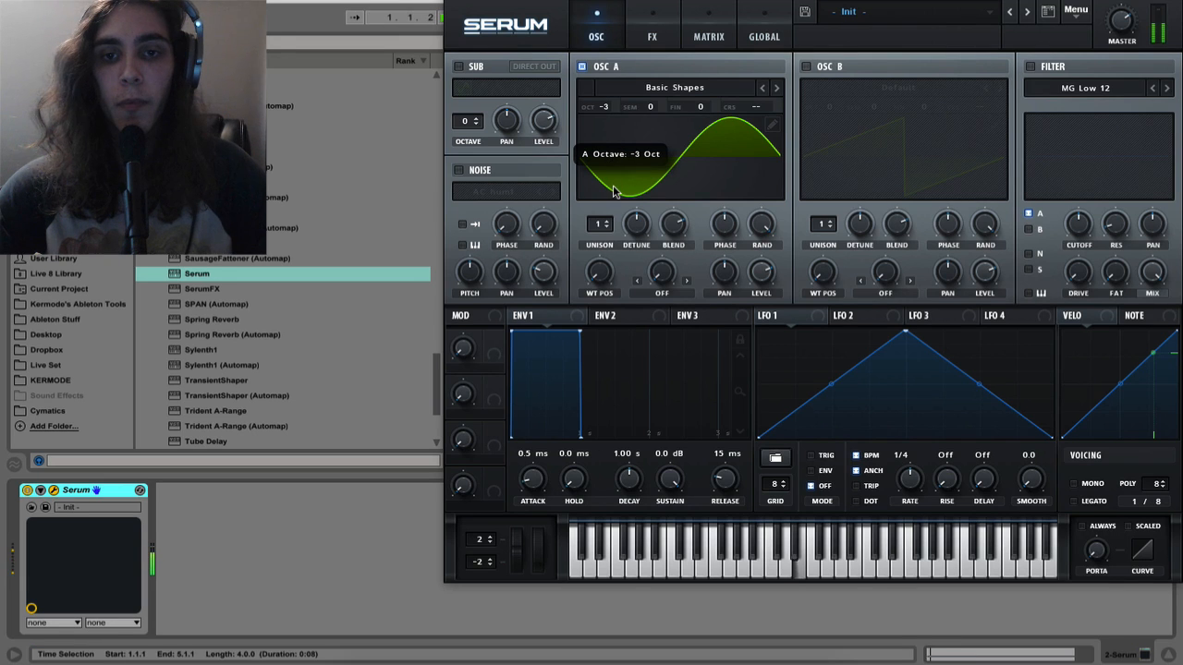
Route LFO 1 to the global master tune in the first modulation matrix row and raise its amount moderately above zero
left_click_drag(621, 2, 447, 2)
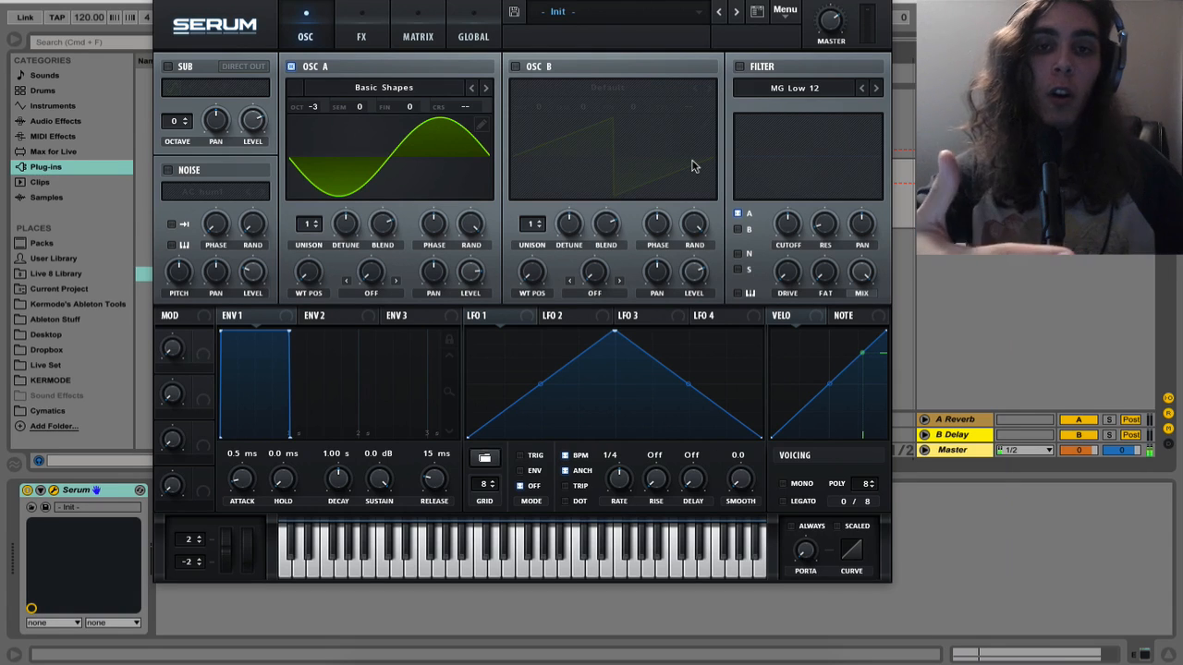
left_click(418, 34)
left_click(175, 88)
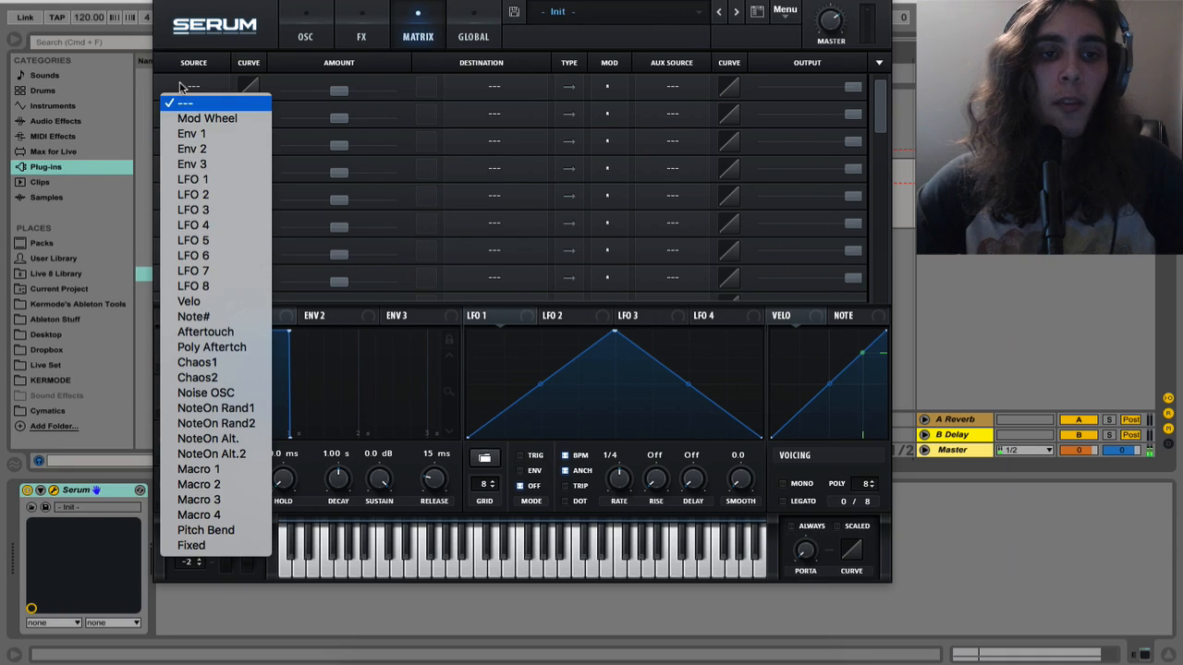
left_click(208, 181)
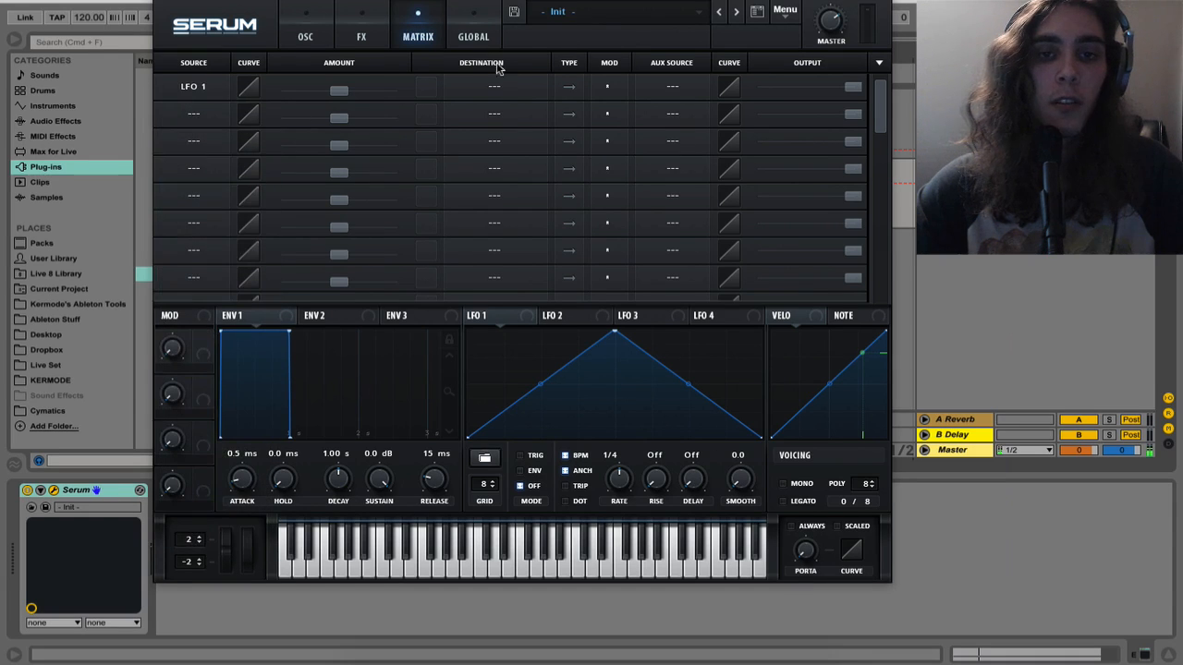
left_click(497, 87)
mouse_move(496, 229)
mouse_move(527, 210)
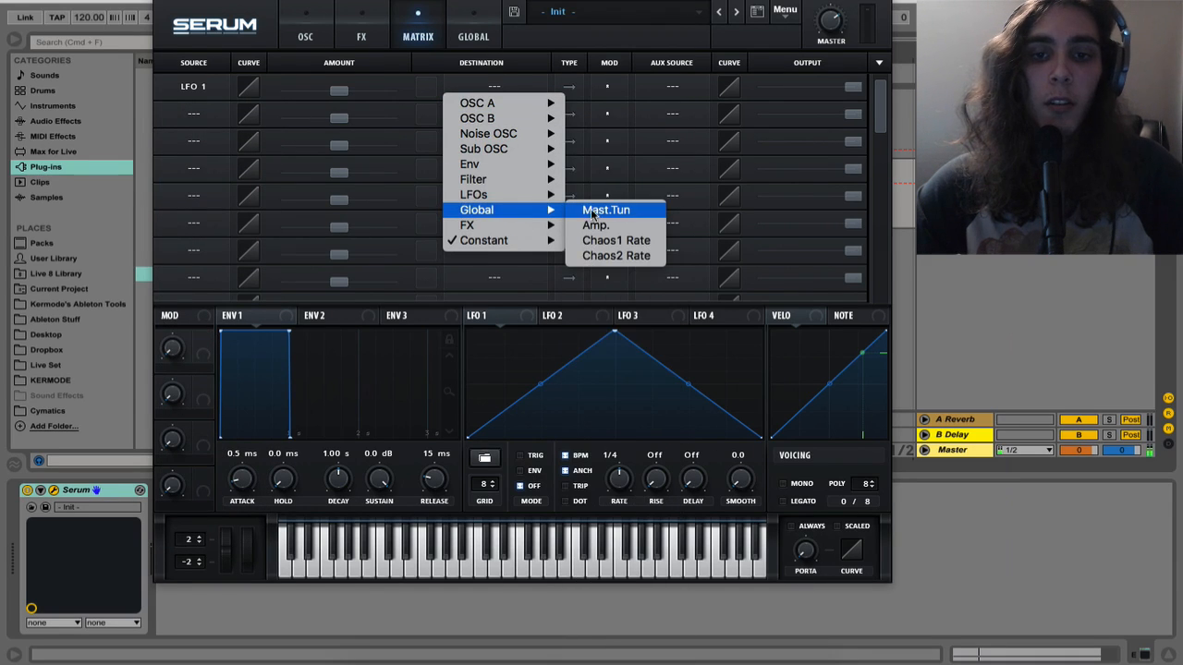
left_click(594, 212)
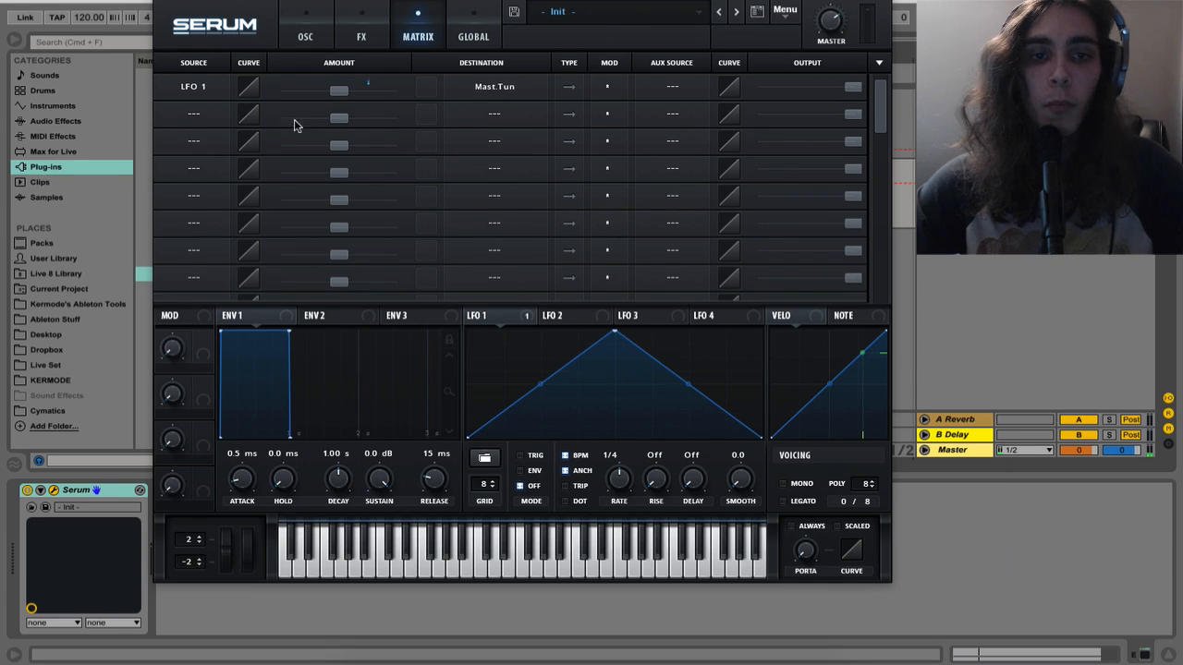
left_click_drag(339, 93, 364, 88)
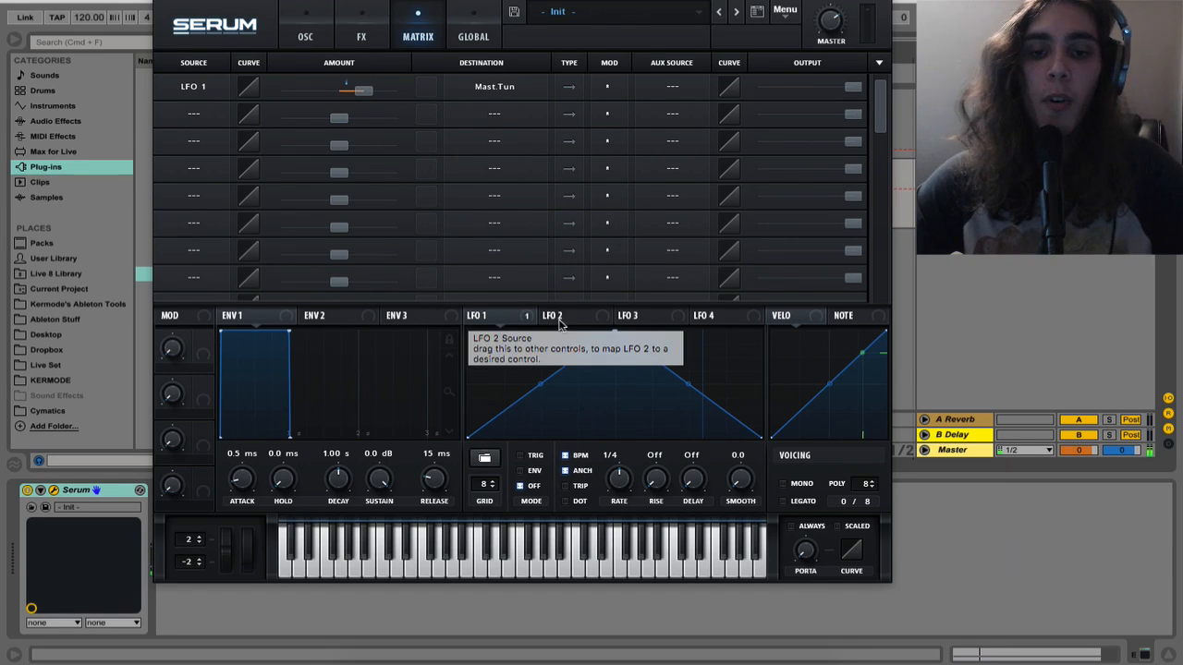
Reshape LFO 1 into a downward ramp bent into a steep decay curve, running in envelope mode
left_click_drag(611, 330, 462, 299)
left_click(521, 471)
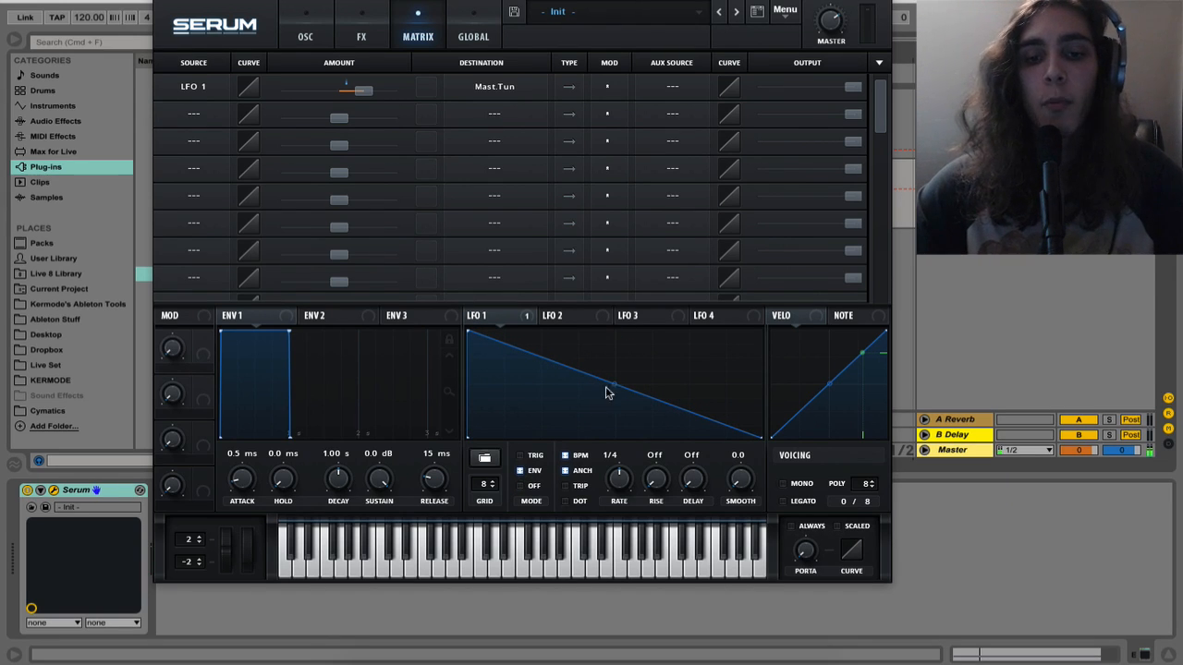
left_click_drag(613, 388, 578, 411)
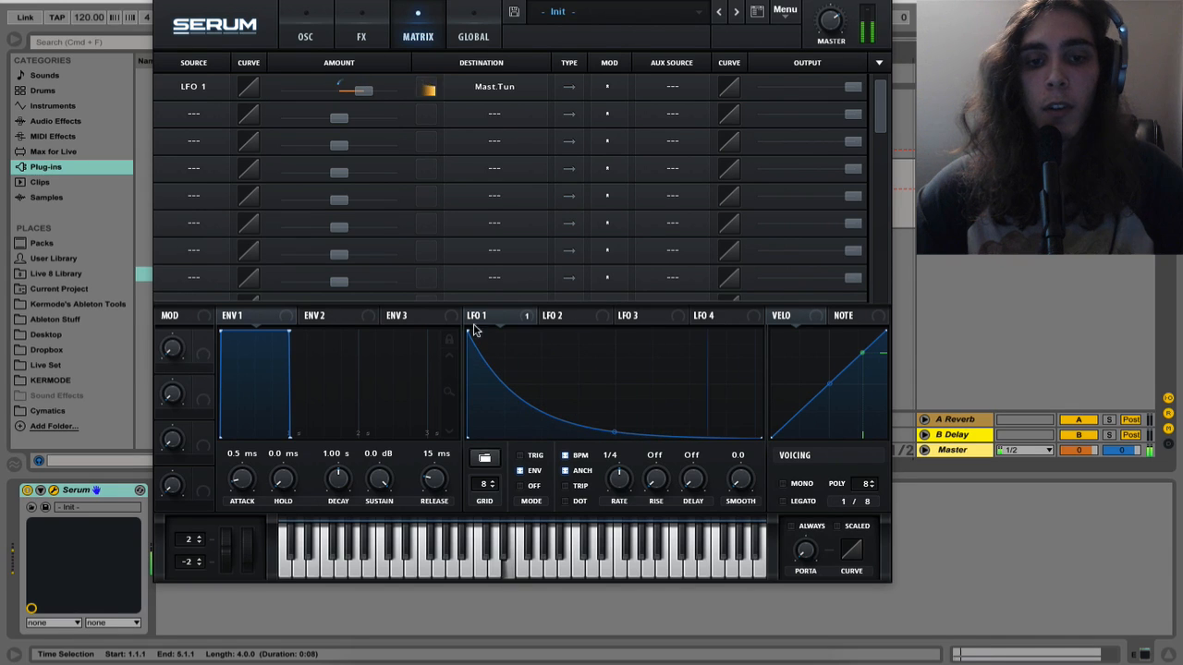
Lower LFO 1's starting point to about half height and add a point near the baseline, slightly before the middle, to shape the decay
left_click_drag(469, 338, 443, 389)
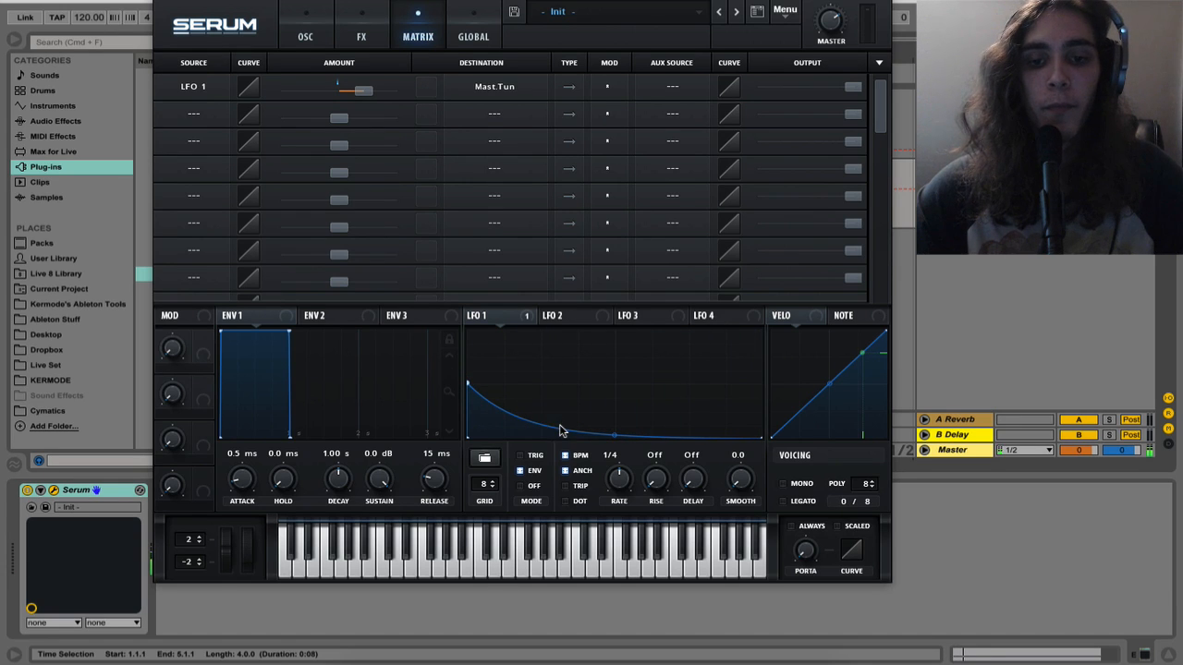
double_click(562, 428)
left_click_drag(562, 428, 569, 460)
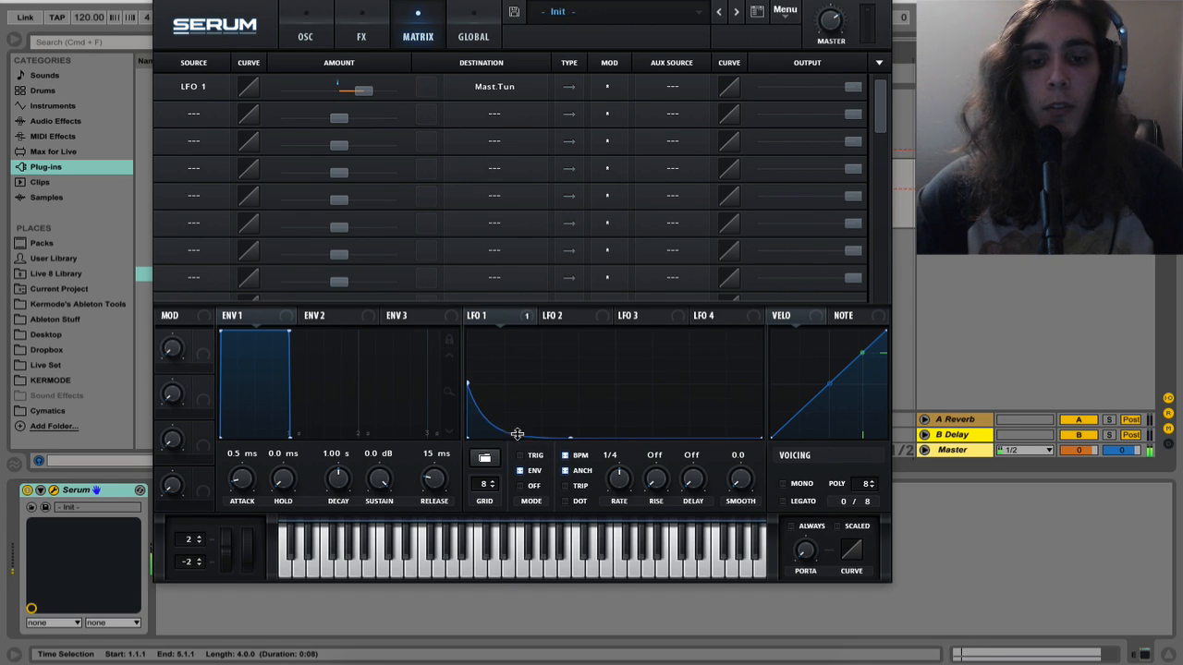
left_click_drag(569, 437, 599, 438)
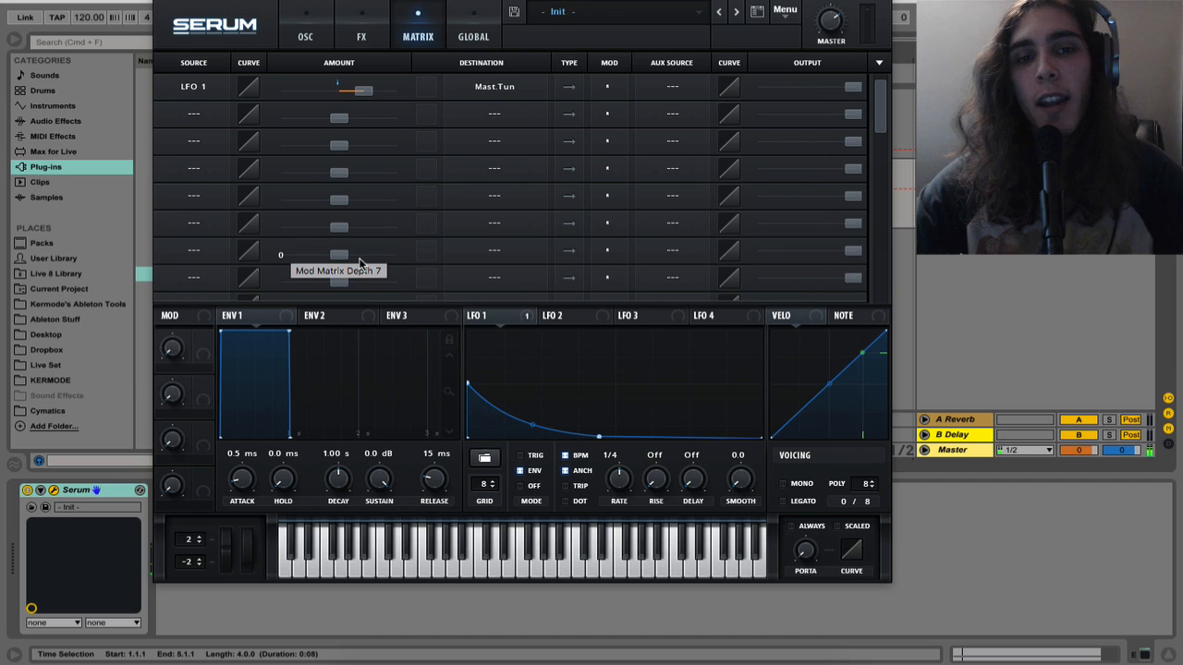
Shape envelope 1 with sustain at its minimum, a slightly curved decay slope and a decay time of 1.28 s
left_click(320, 36)
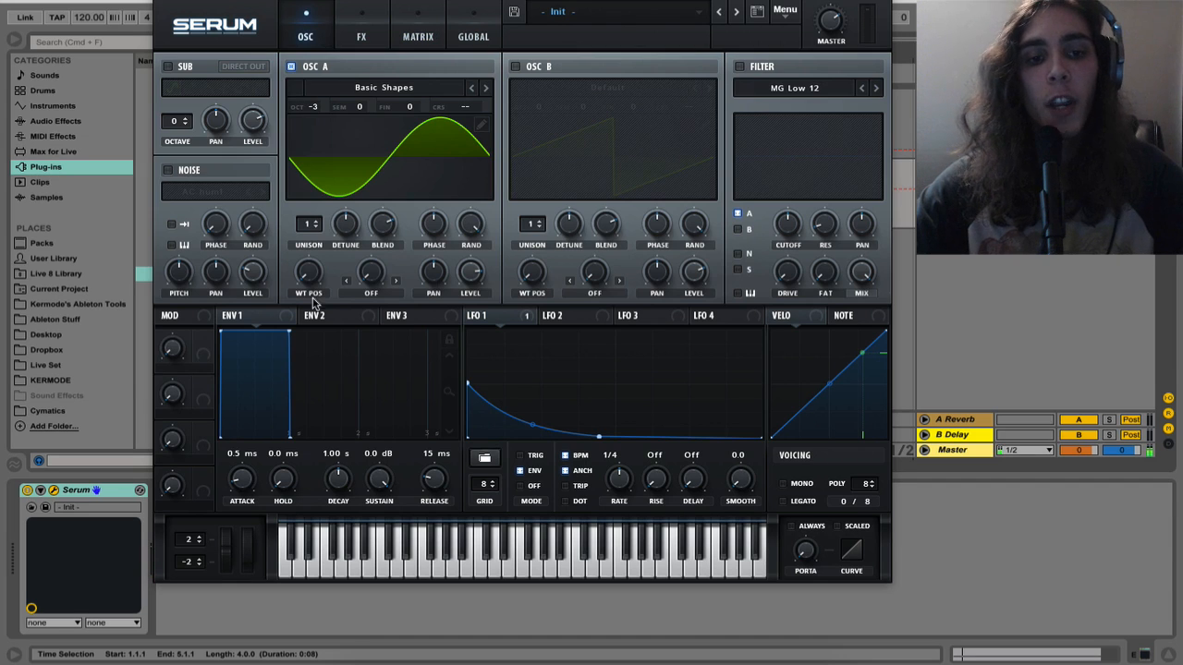
left_click_drag(290, 333, 350, 500)
left_click_drag(282, 413, 282, 413)
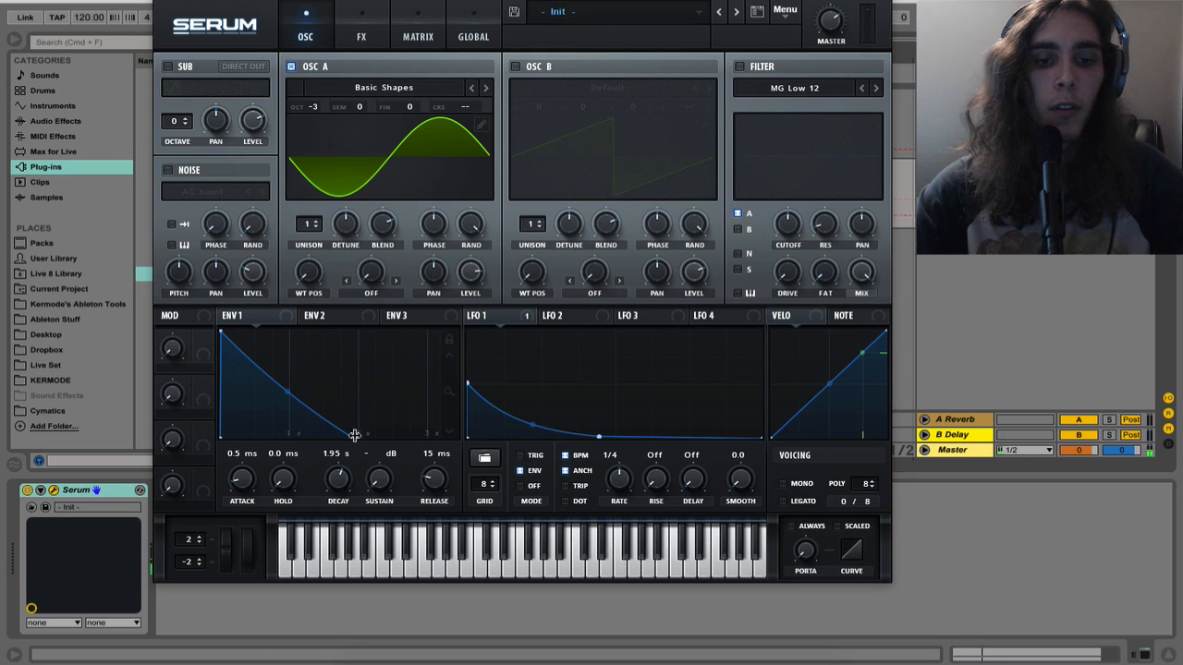
left_click_drag(357, 436, 311, 438)
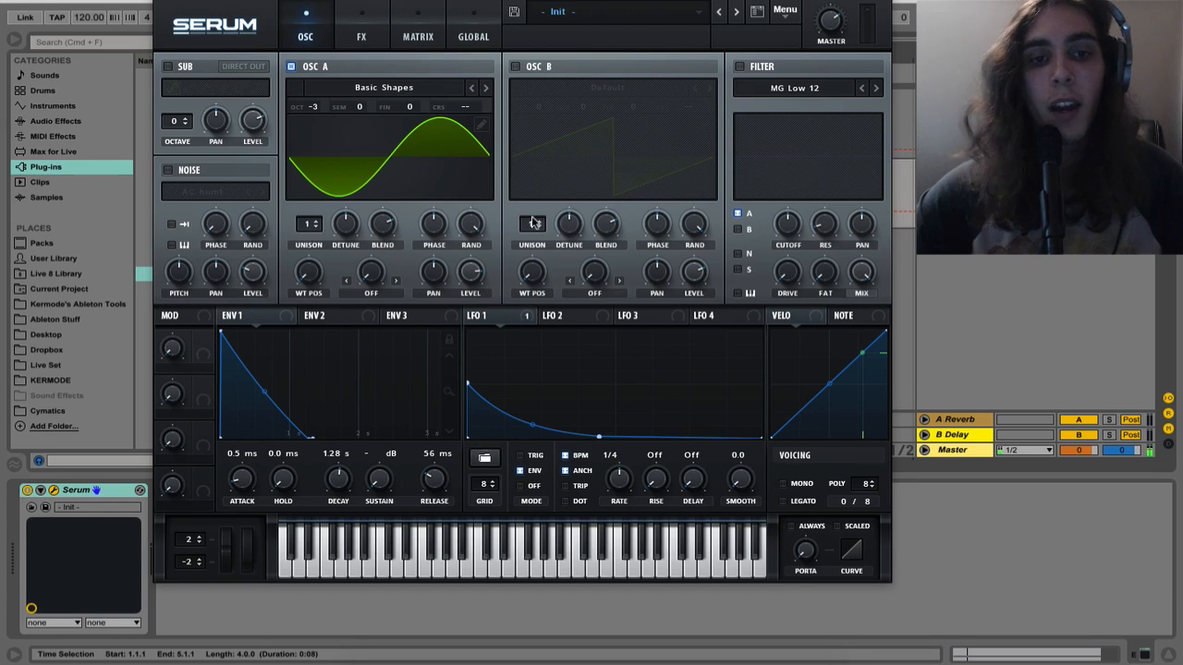
Set oscillator A's wavetable position to 3 for a triangle wave
left_click_drag(318, 270, 308, 204)
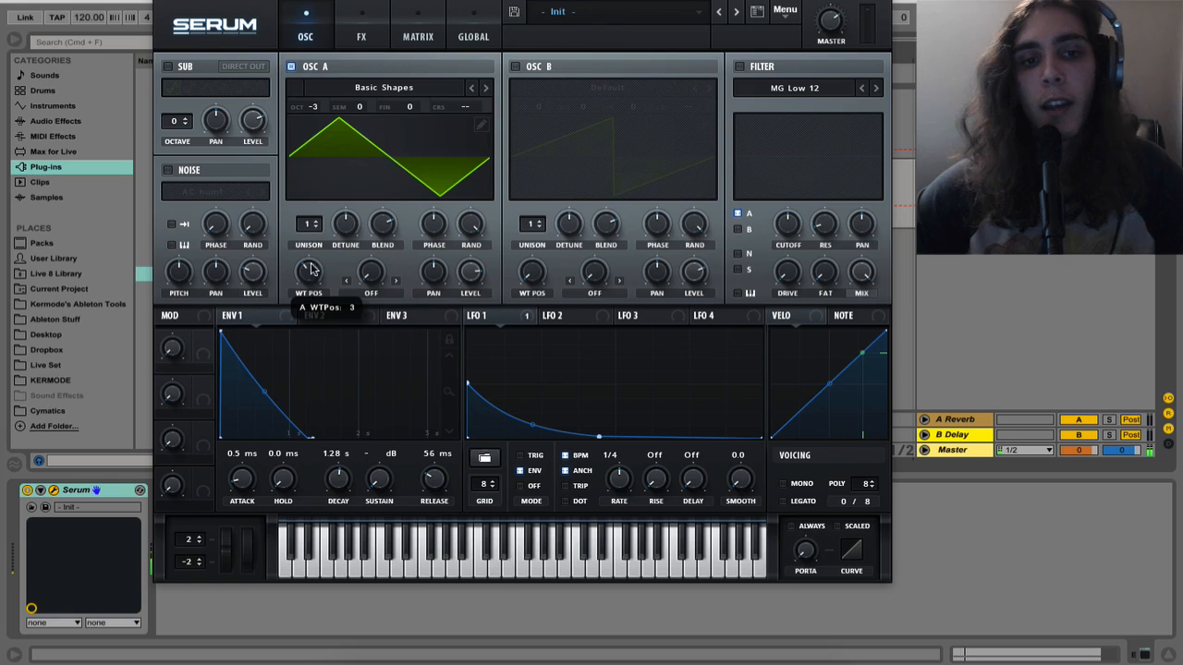
mouse_move(311, 269)
left_mouse_down()
mouse_move(307, 230)
mouse_move(310, 273)
left_mouse_up()
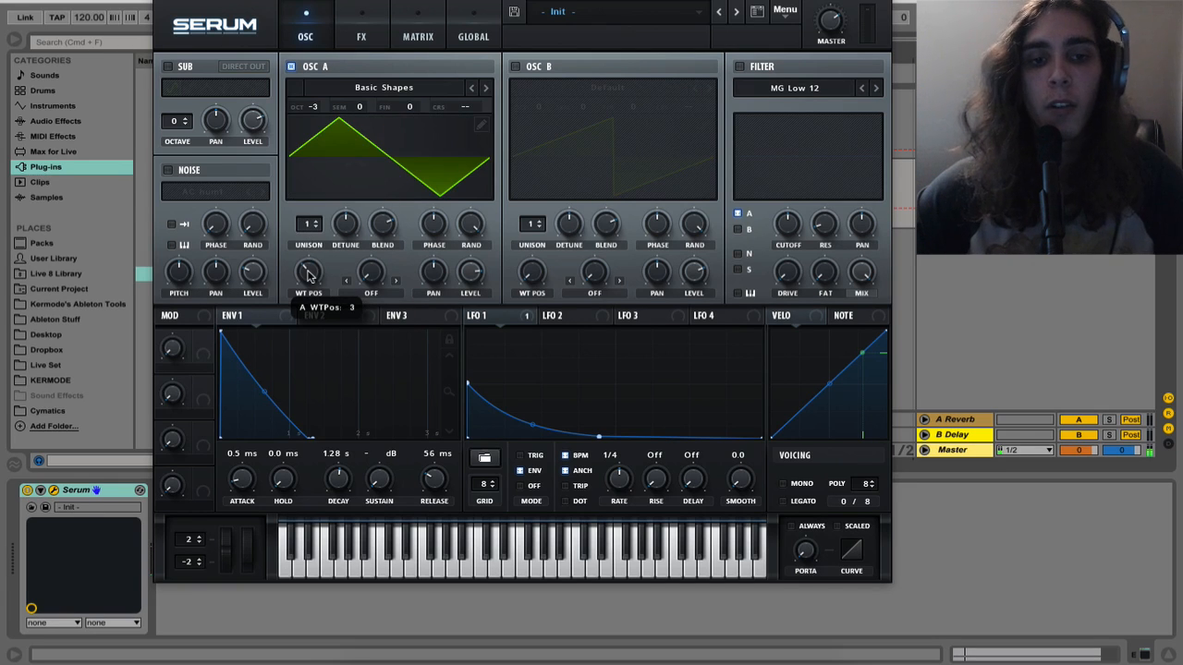
Load the Analog_BD_Sin wavetable from the Analog category into oscillator A
left_click(363, 88)
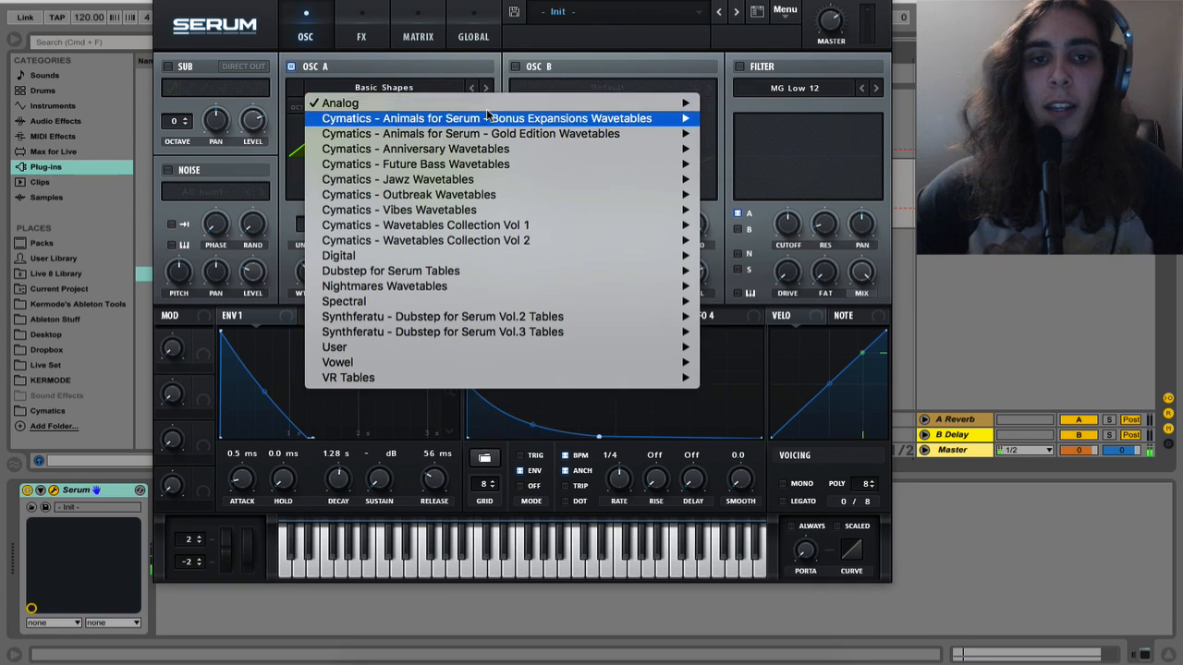
mouse_move(489, 103)
left_click(756, 58)
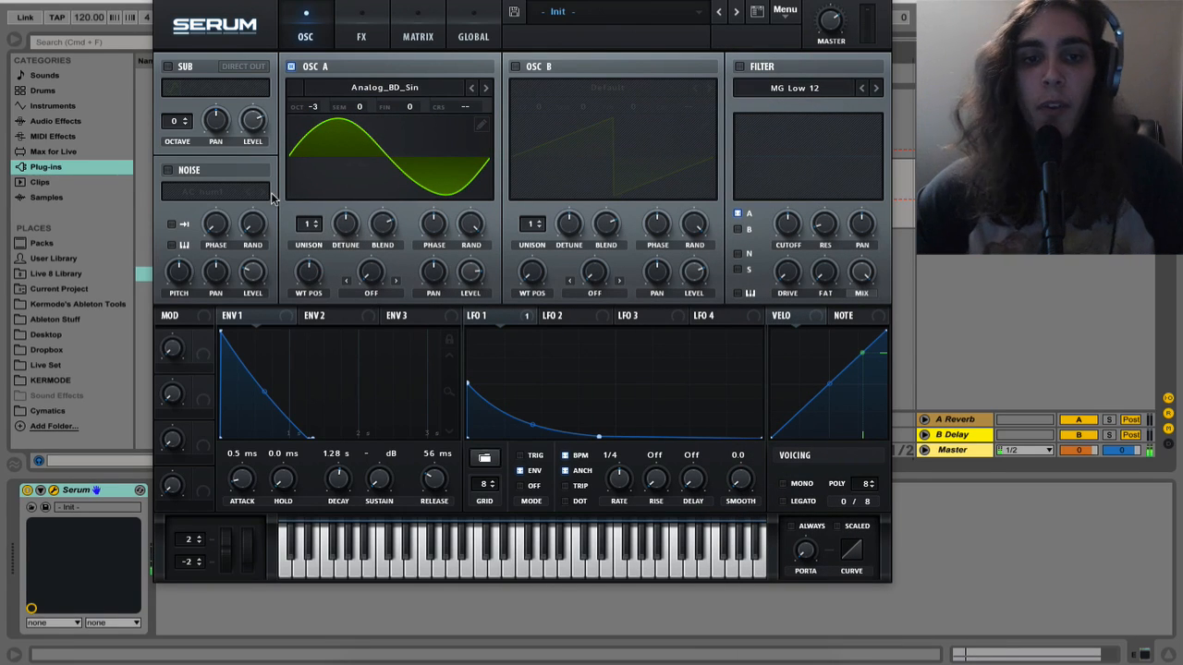
Add the Spectrum audio effect after Serum on the track and play the clip to analyse its frequencies
left_click(162, 1)
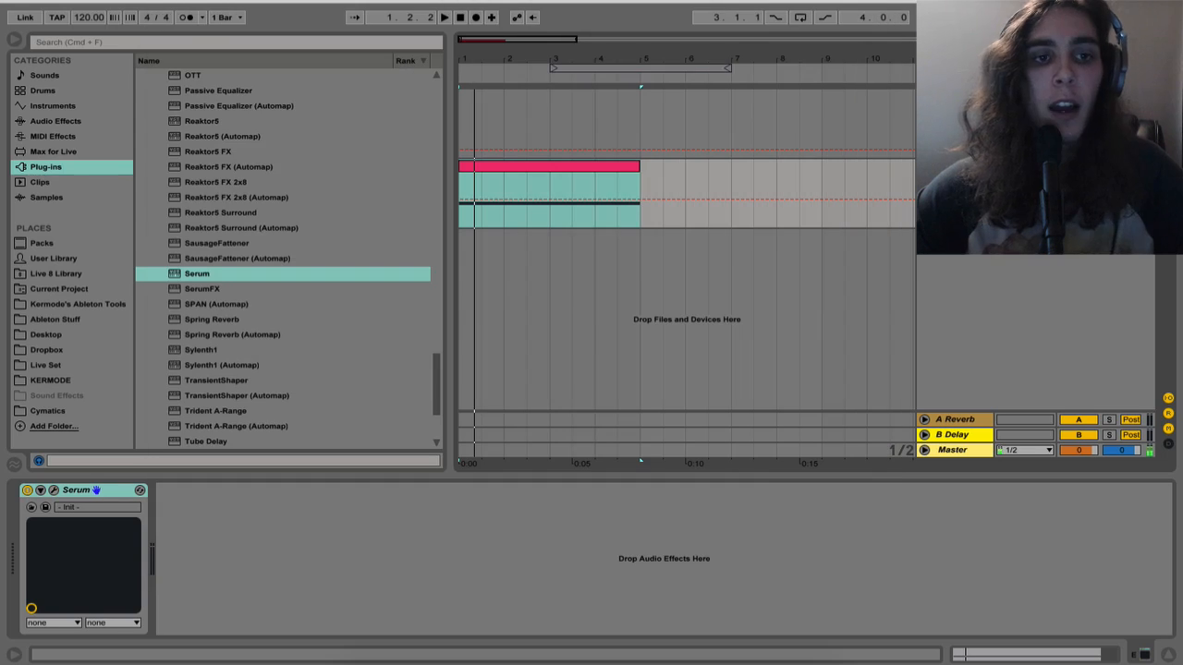
left_click(73, 123)
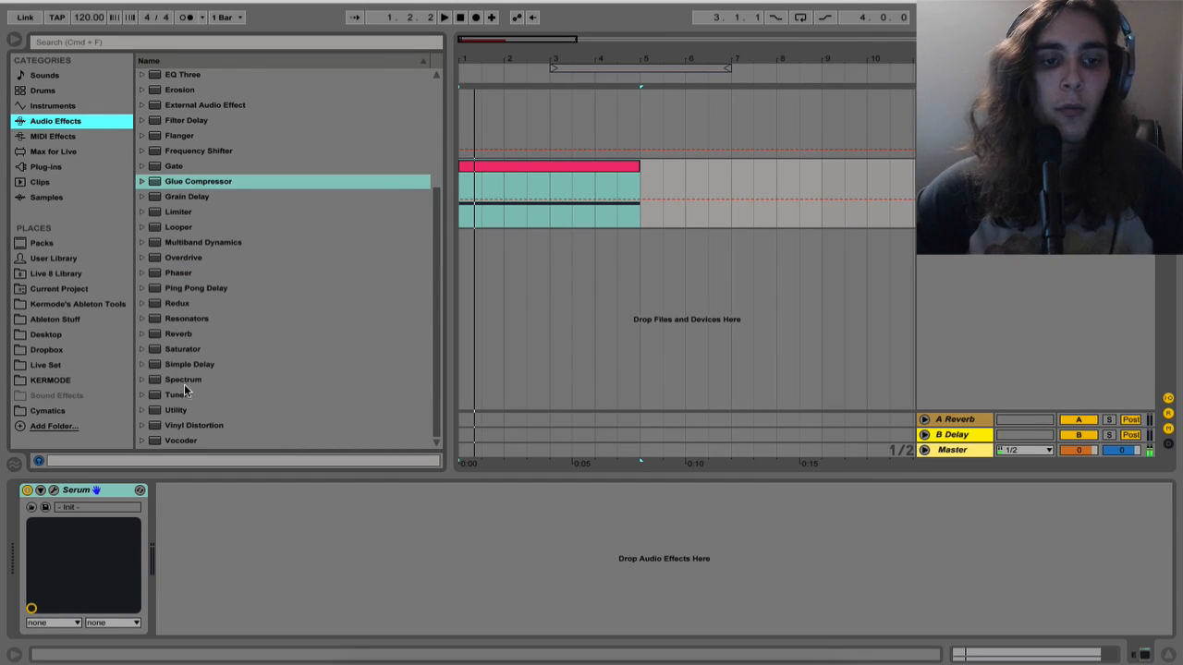
left_click_drag(184, 382, 305, 546)
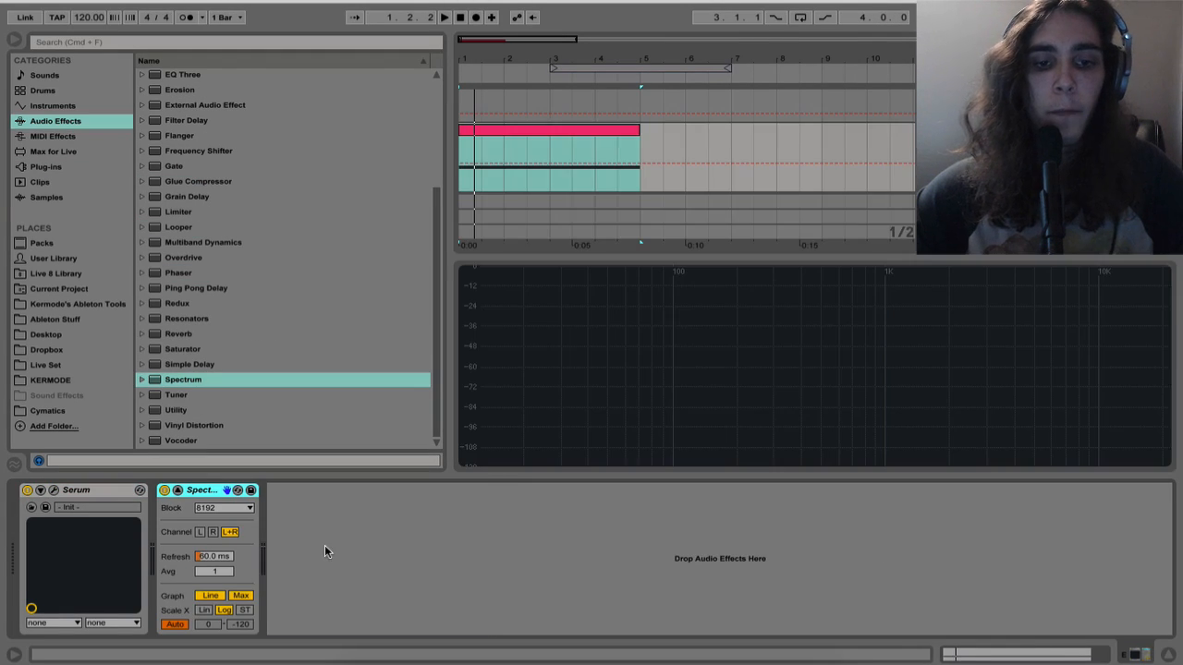
key("space")
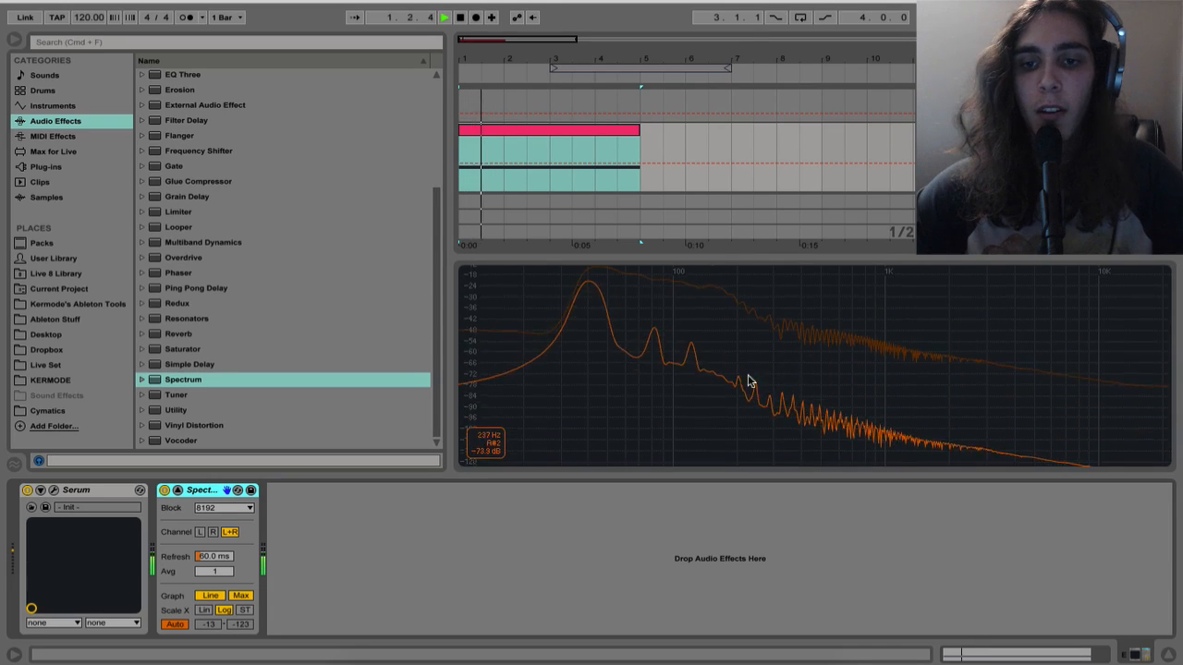
Reopen Serum and load Basic Shapes into oscillator A with the wavetable position at 1 for a sine wave
left_click(55, 491)
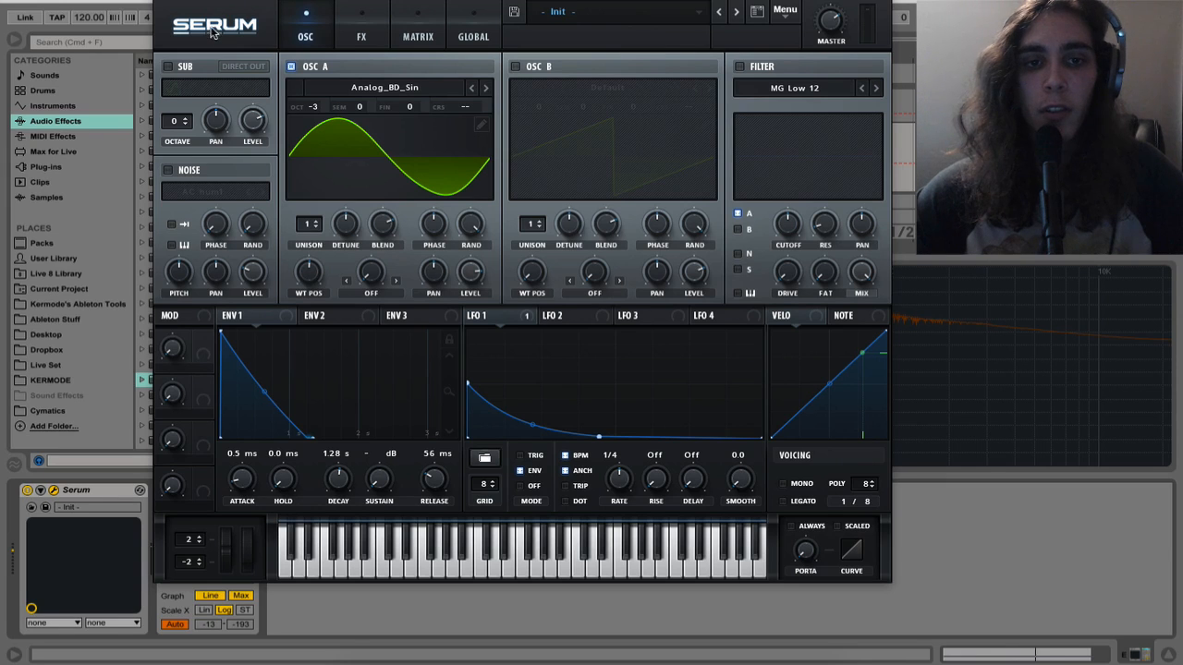
left_click_drag(334, 1, 150, 26)
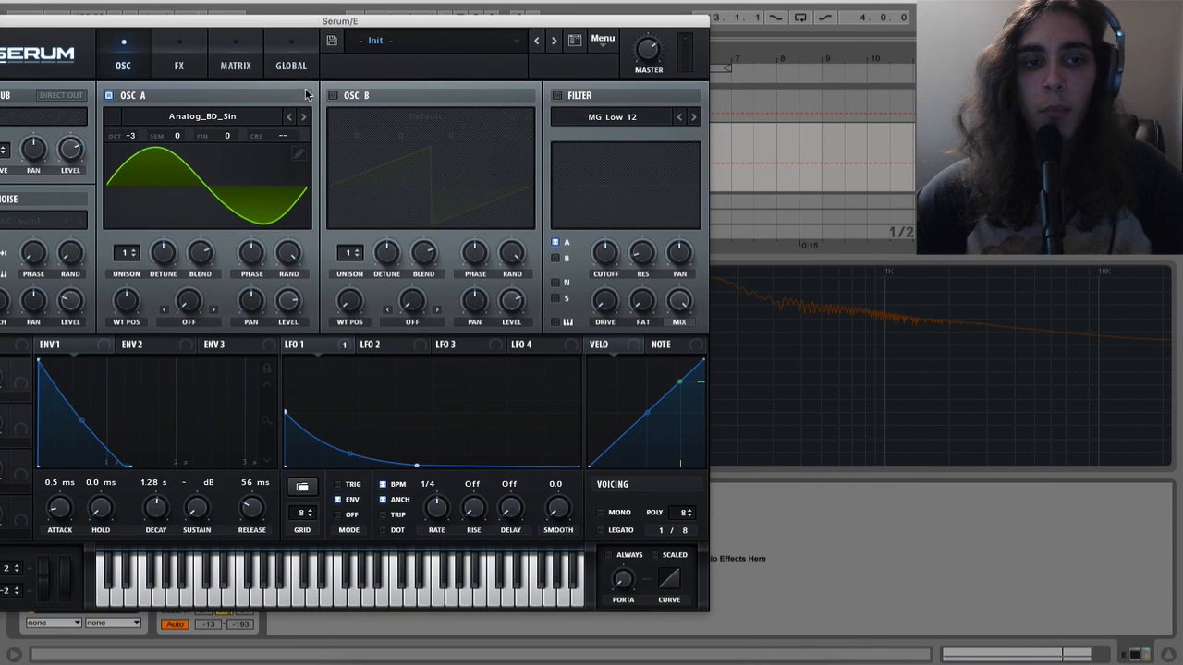
left_click(265, 115)
mouse_move(416, 132)
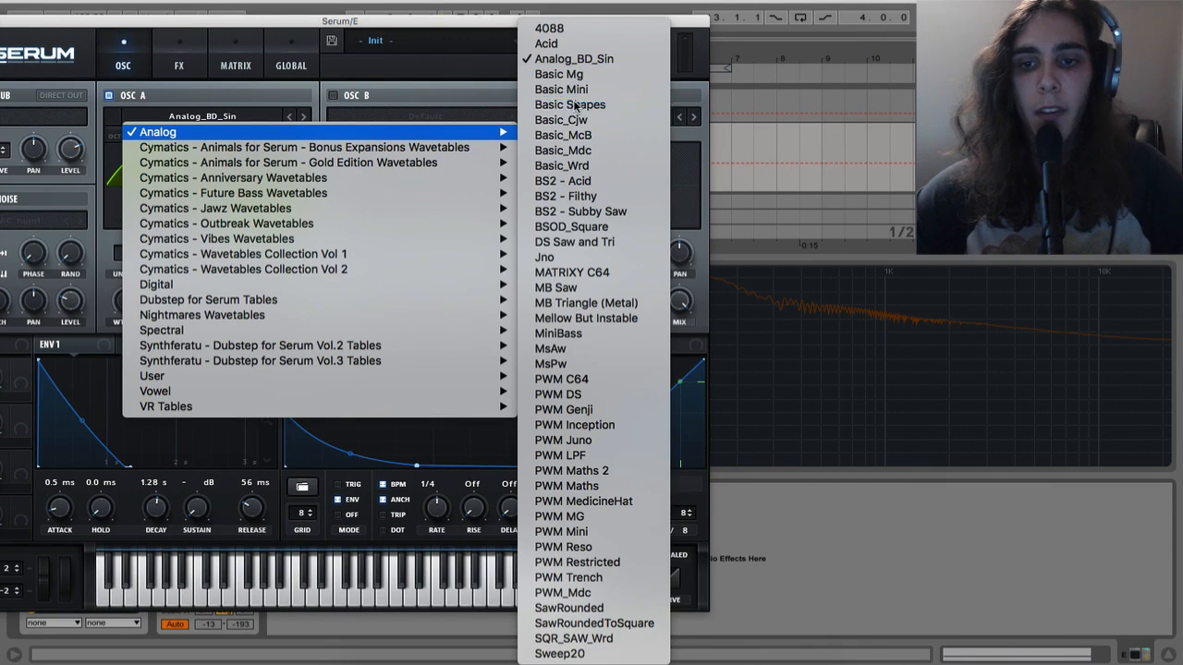
left_click(576, 105)
left_click_drag(135, 305, 136, 342)
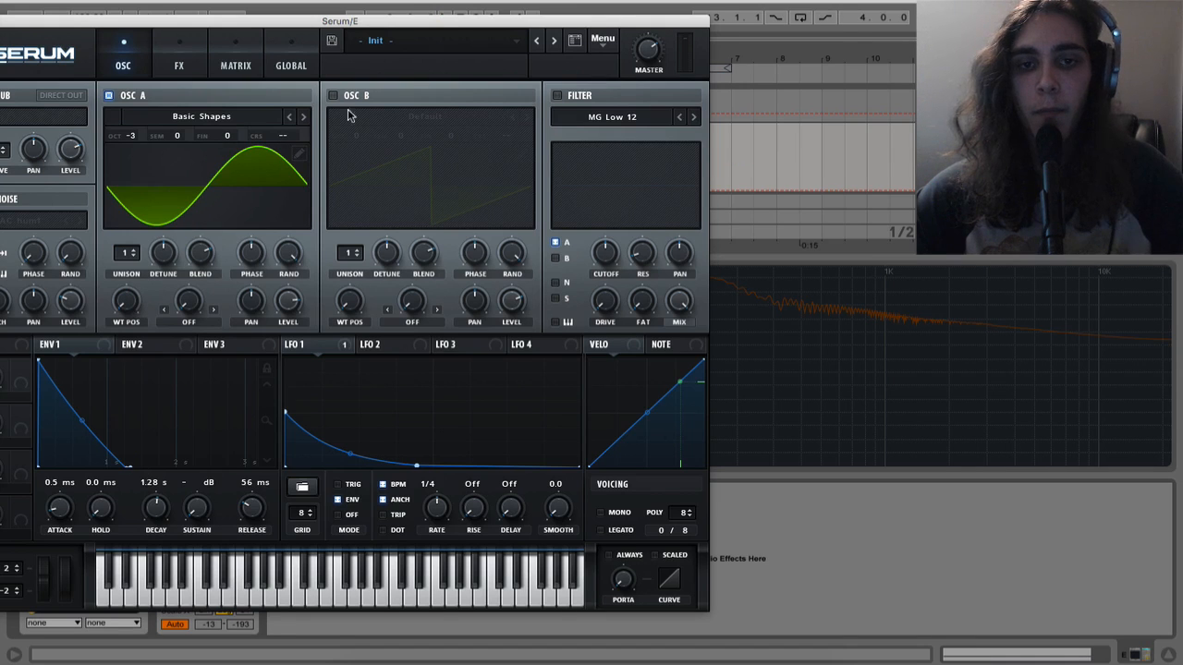
Compare the sine with the triangle at wavetable position 3 in playback, keeping the spectrum display uncovered
left_click_drag(399, 25, 418, 440)
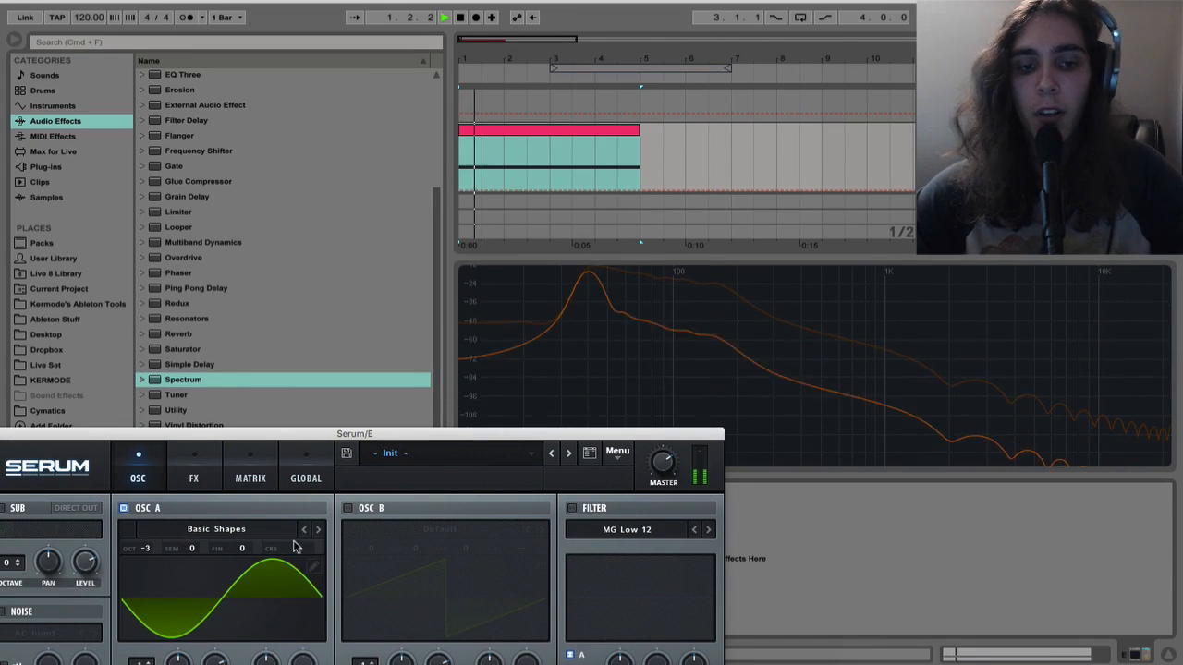
left_click_drag(213, 435, 216, 331)
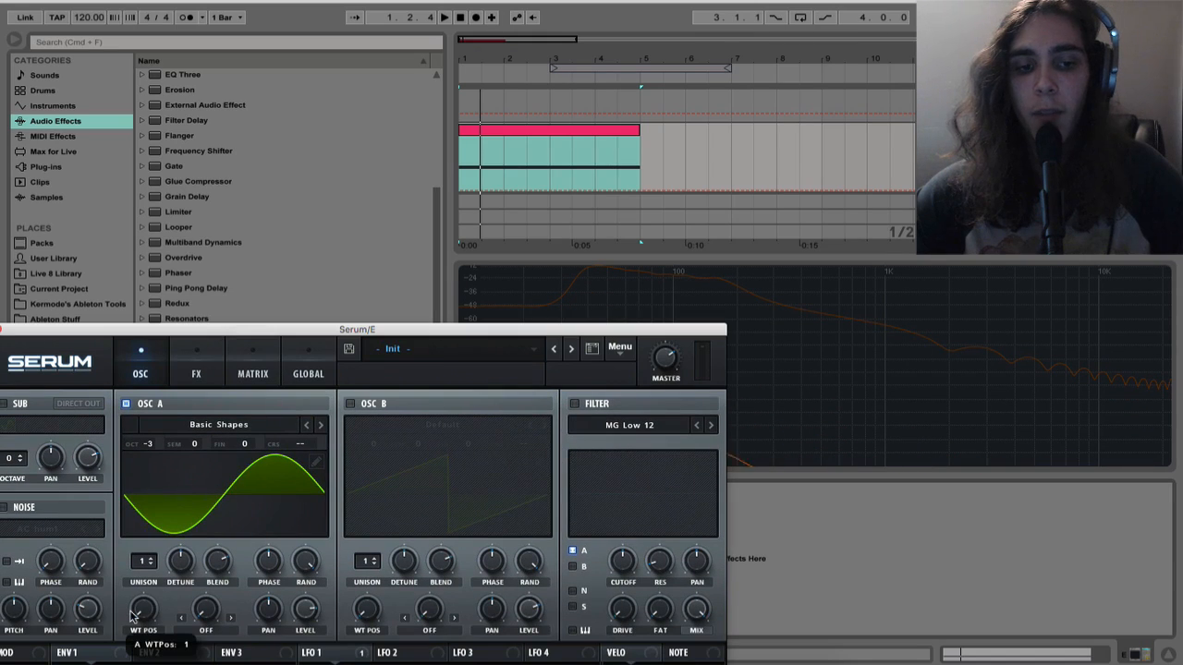
left_click_drag(135, 619, 135, 599)
key("space")
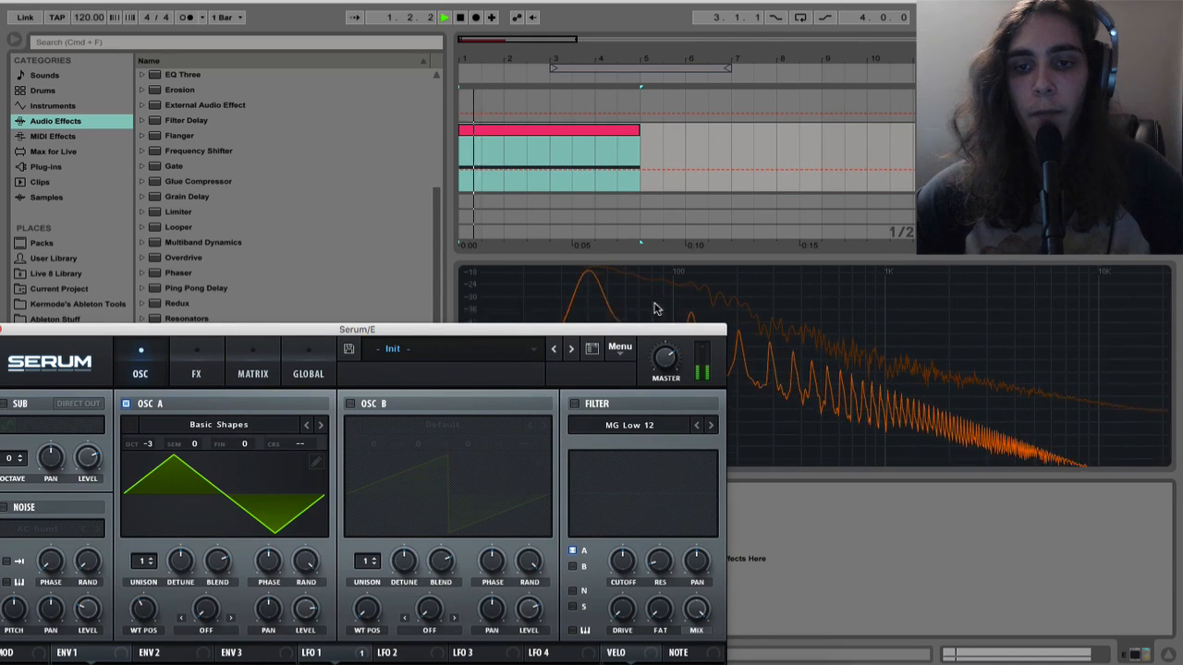
key("space")
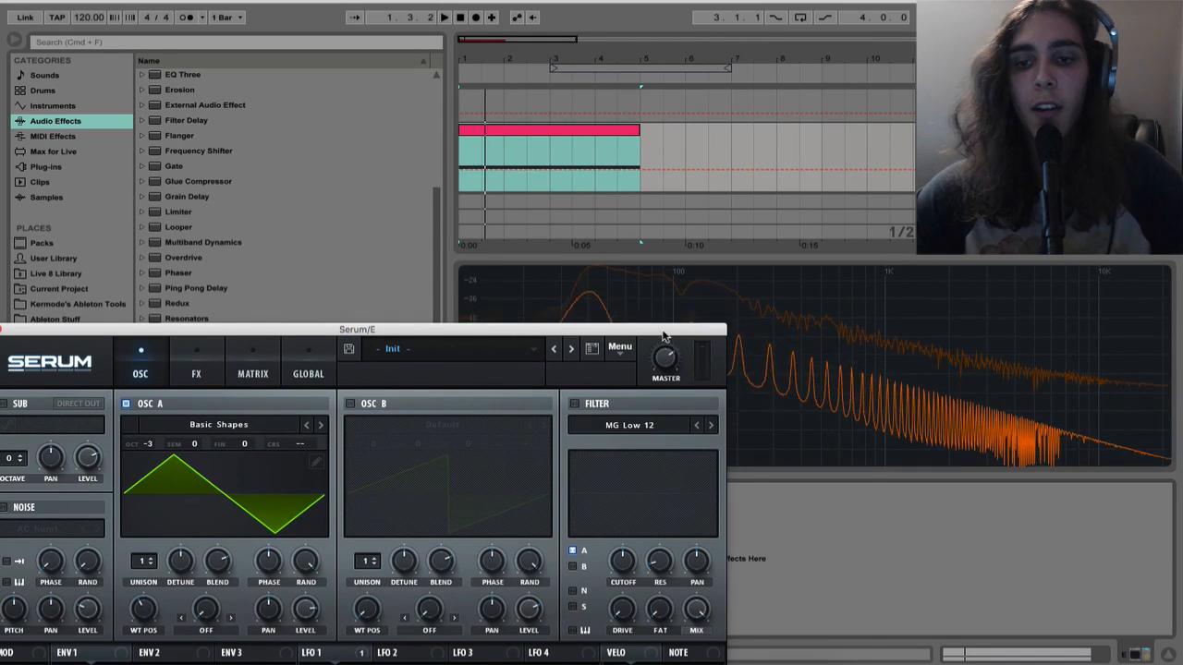
Switch oscillator A from Basic Shapes to the Analog_BD_Sin wavetable
left_click_drag(664, 330, 911, 69)
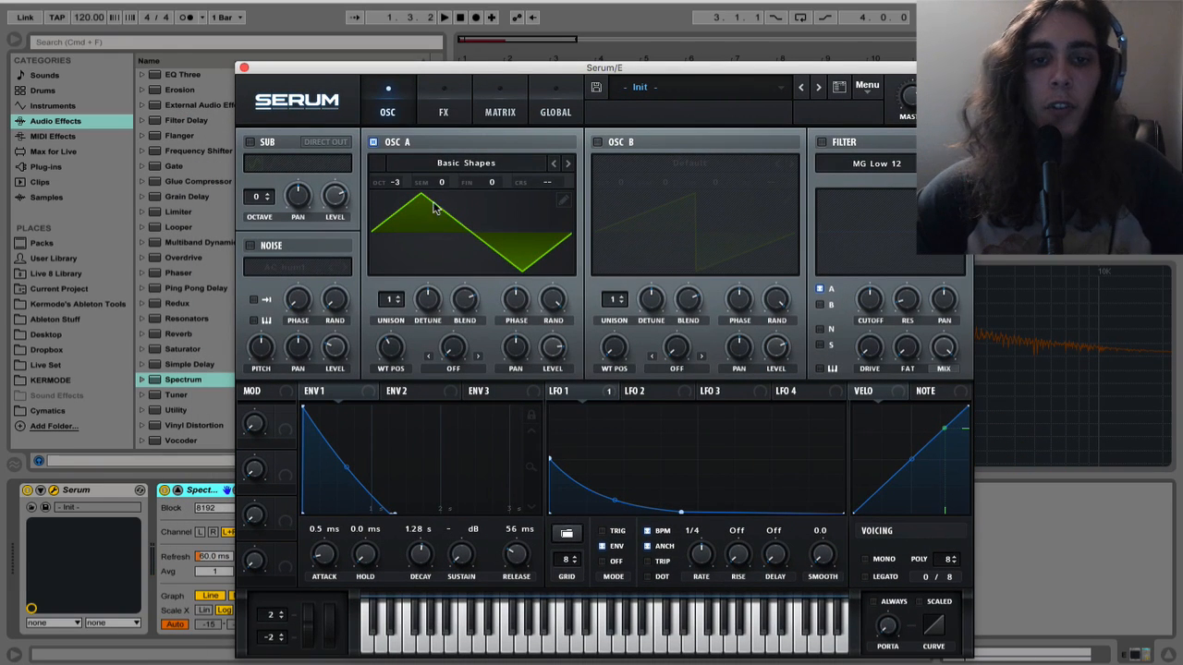
left_click(434, 166)
mouse_move(480, 179)
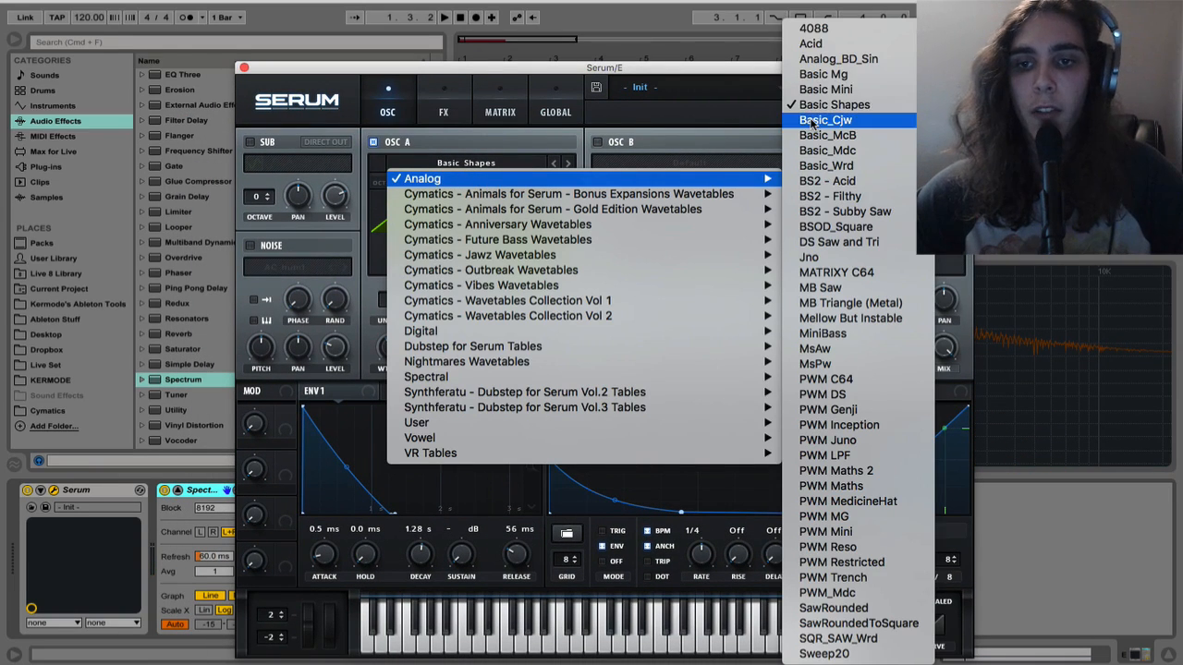
left_click(817, 63)
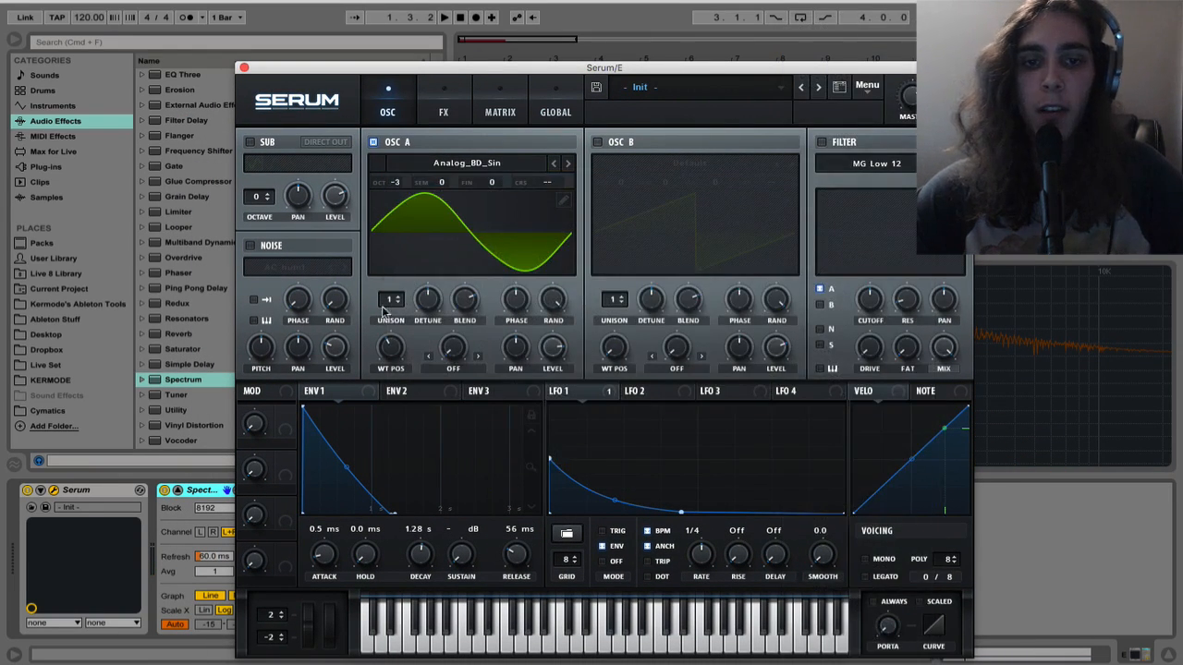
Raise oscillator A's wavetable position to 256 and audition the sound
key("space")
left_click_drag(389, 357, 385, 227)
key("space")
key("space")
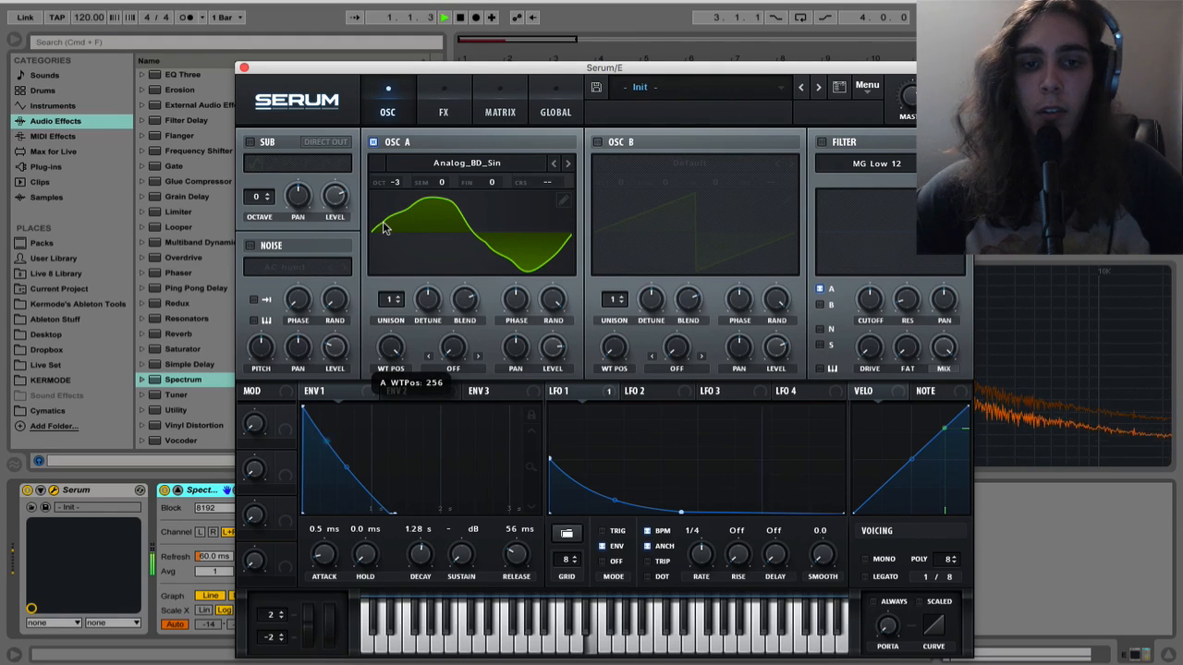
Lower oscillator A's wavetable position to about three quarters of its range for a smoother sine and audition it
key("space")
left_click_drag(397, 351, 398, 391)
key("space")
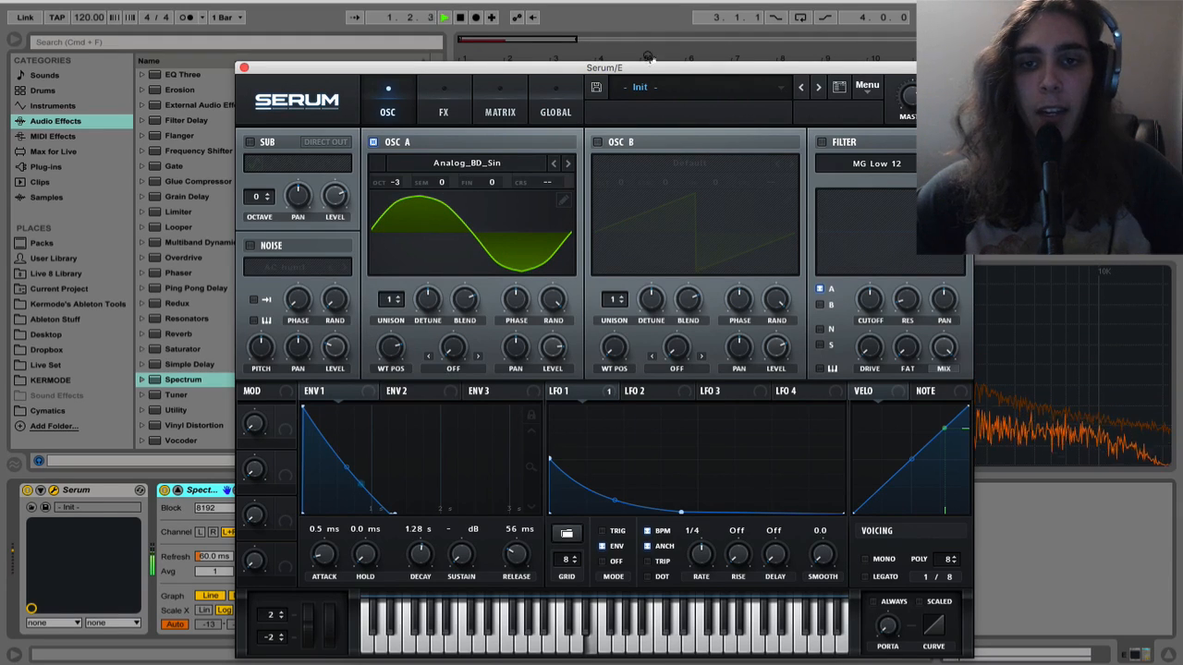
key("space")
left_click_drag(649, 66, 613, 46)
key("space")
key("space")
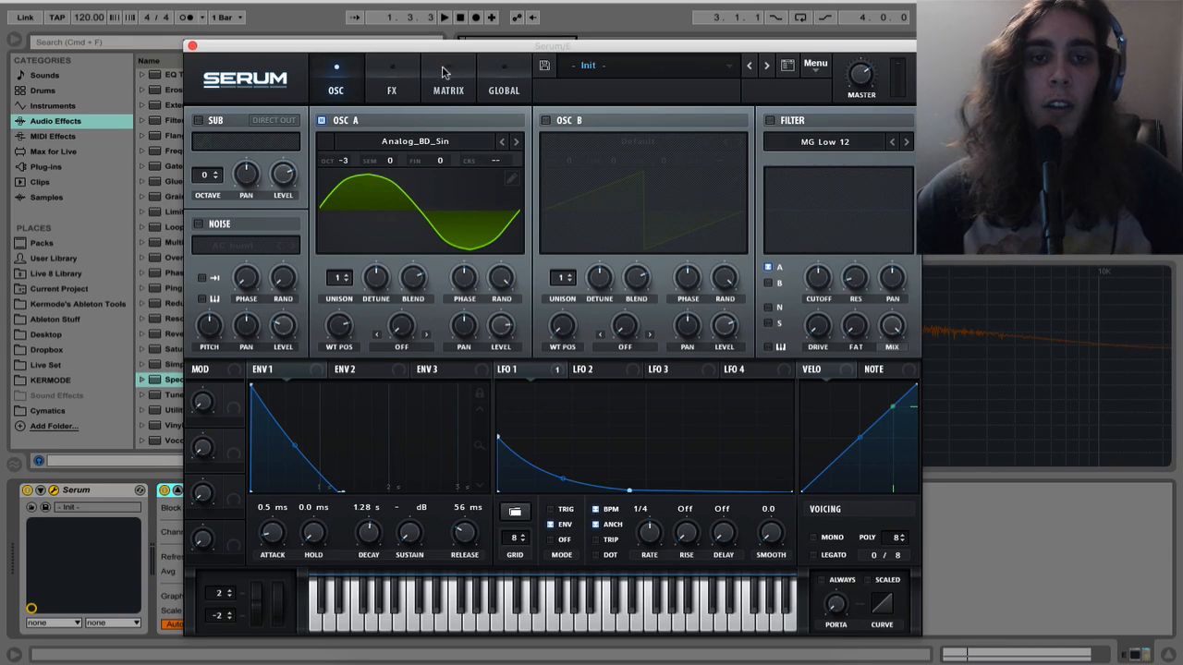
Enable Serum's distortion effect in Tube mode and set its drive to 75%
left_click(396, 90)
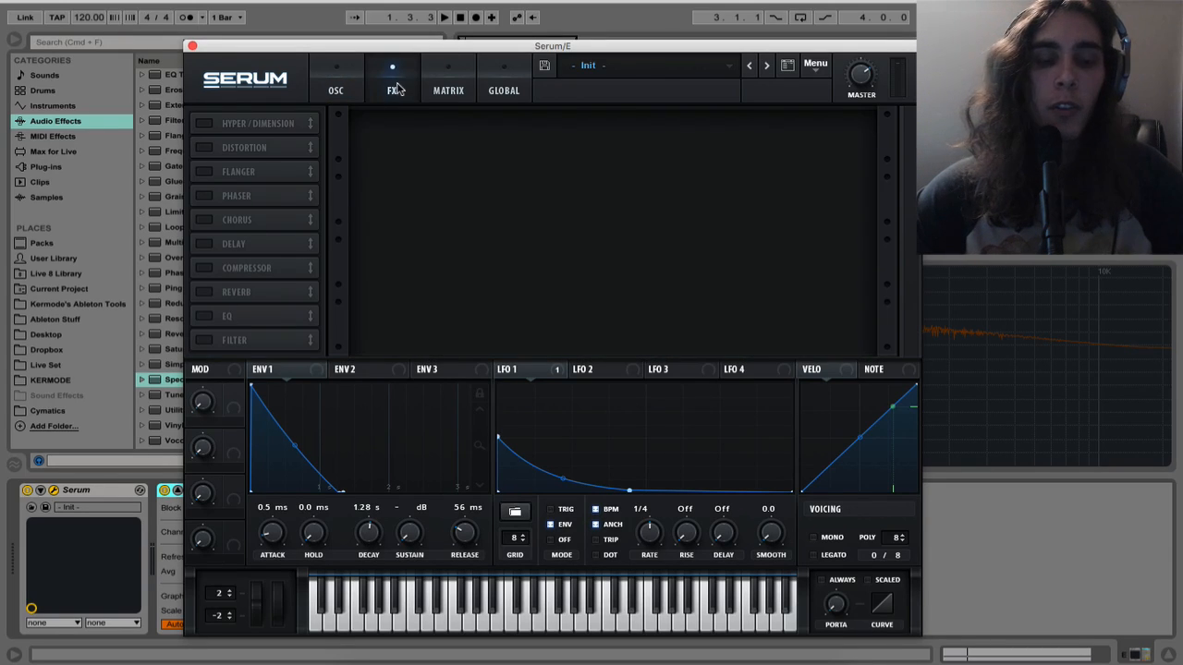
left_click(202, 149)
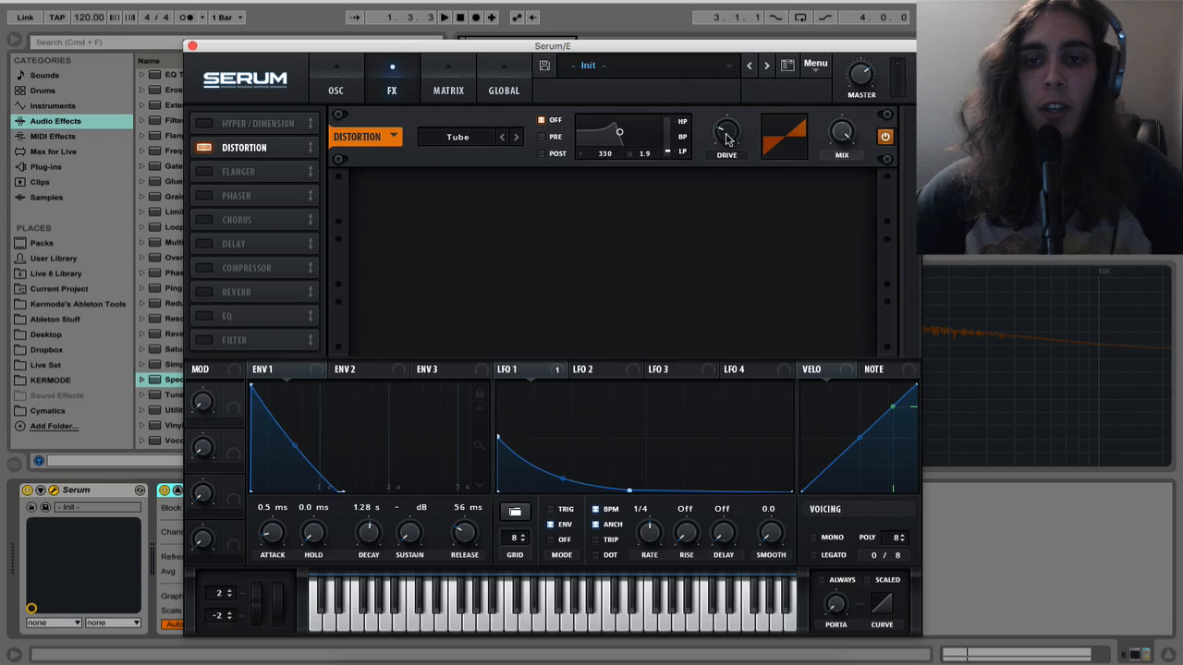
left_click_drag(727, 135, 715, 52)
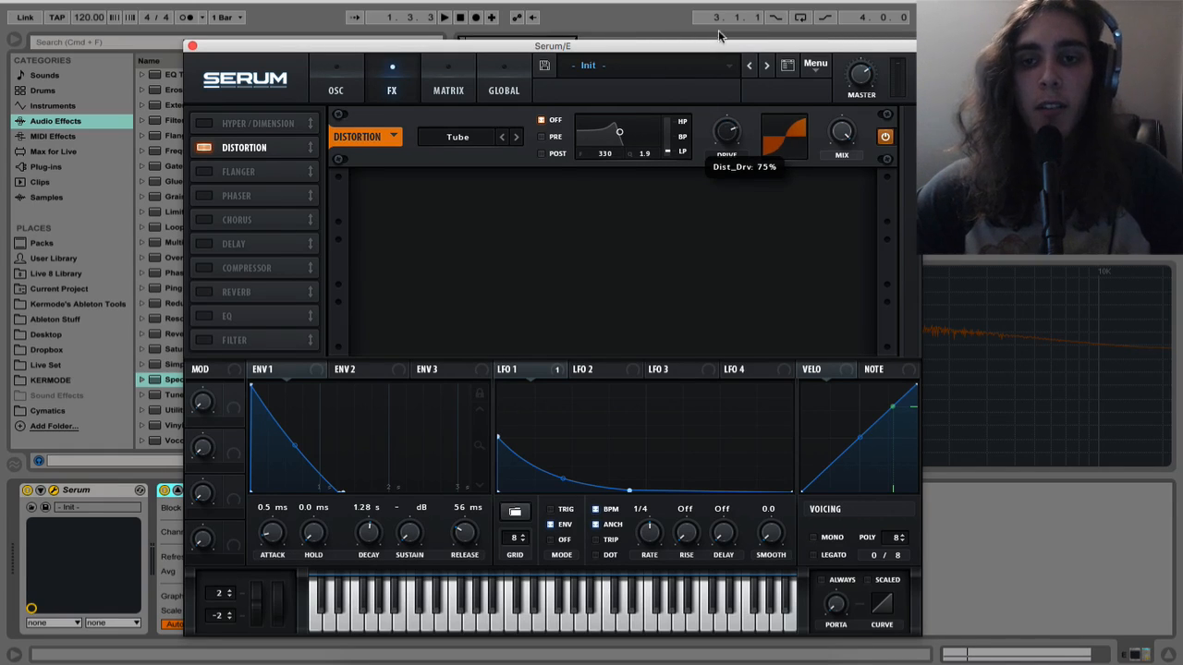
Raise the Tube distortion's drive to 100% and audition the sound
key("space")
left_click_drag(727, 131, 726, 72)
key("space")
key("space")
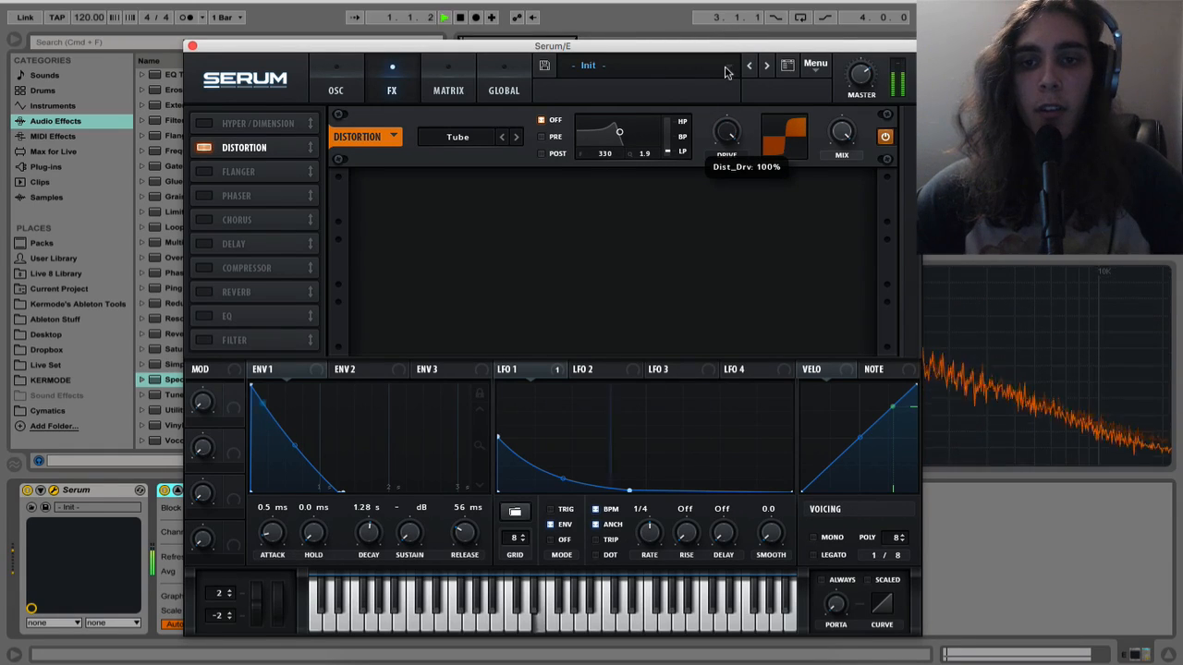
key("space")
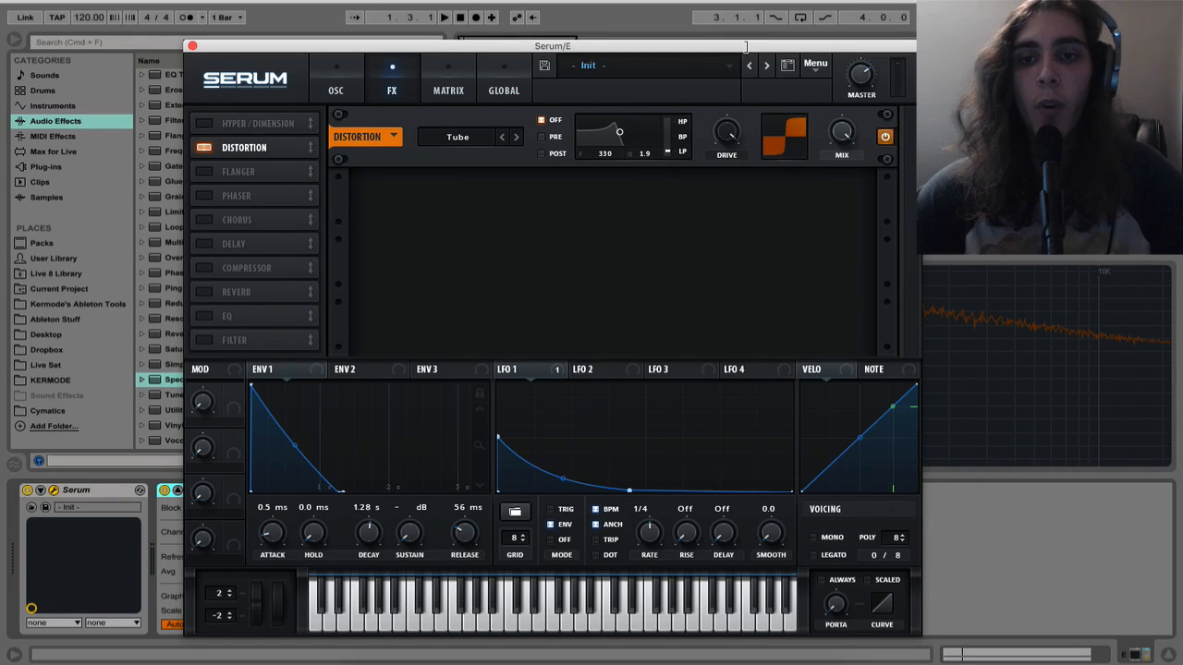
Set the Tube distortion's drive to 72% and play the clip while watching the spectrum display
left_click_drag(744, 48, 400, 224)
key("space")
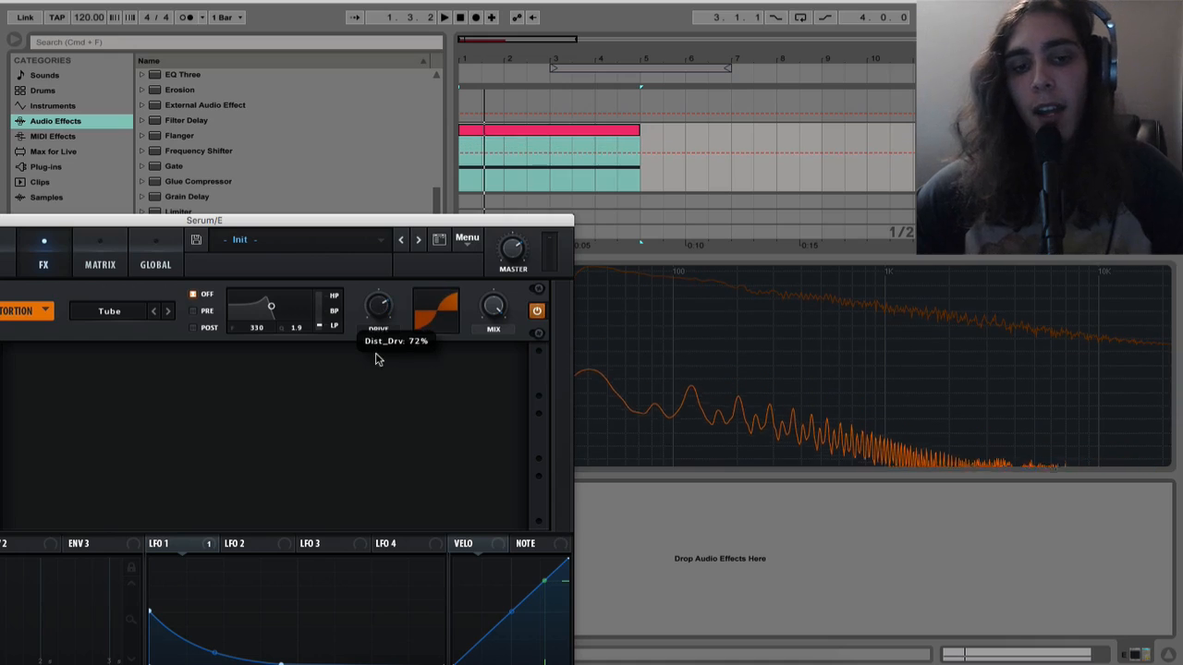
key("space")
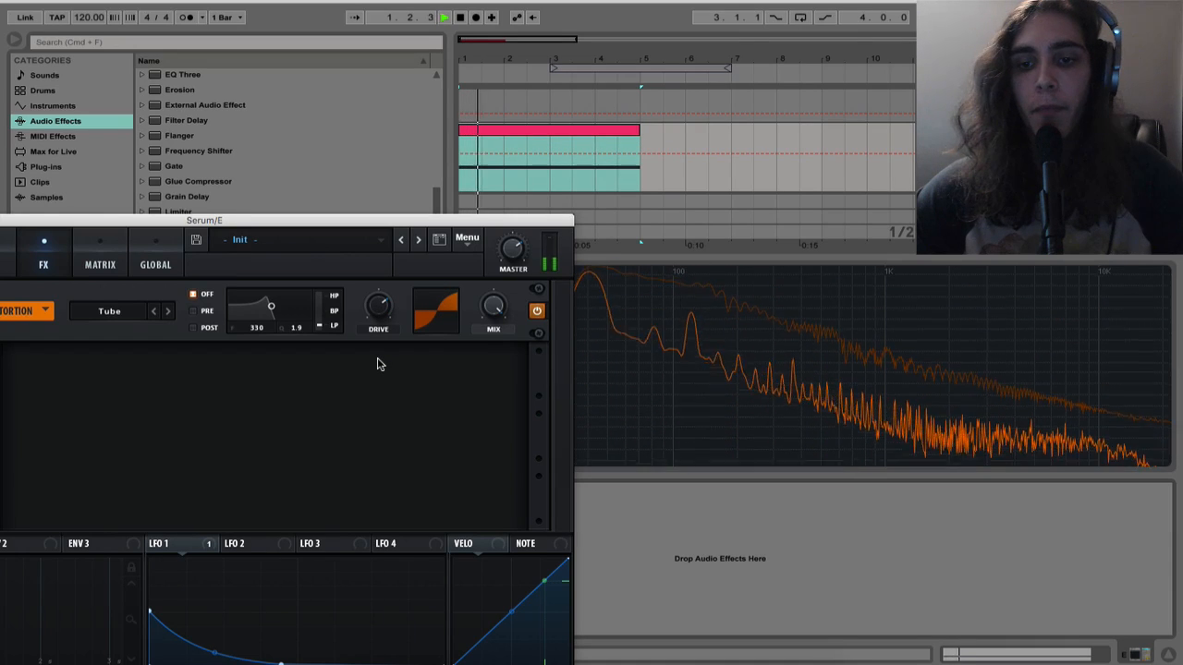
key("space")
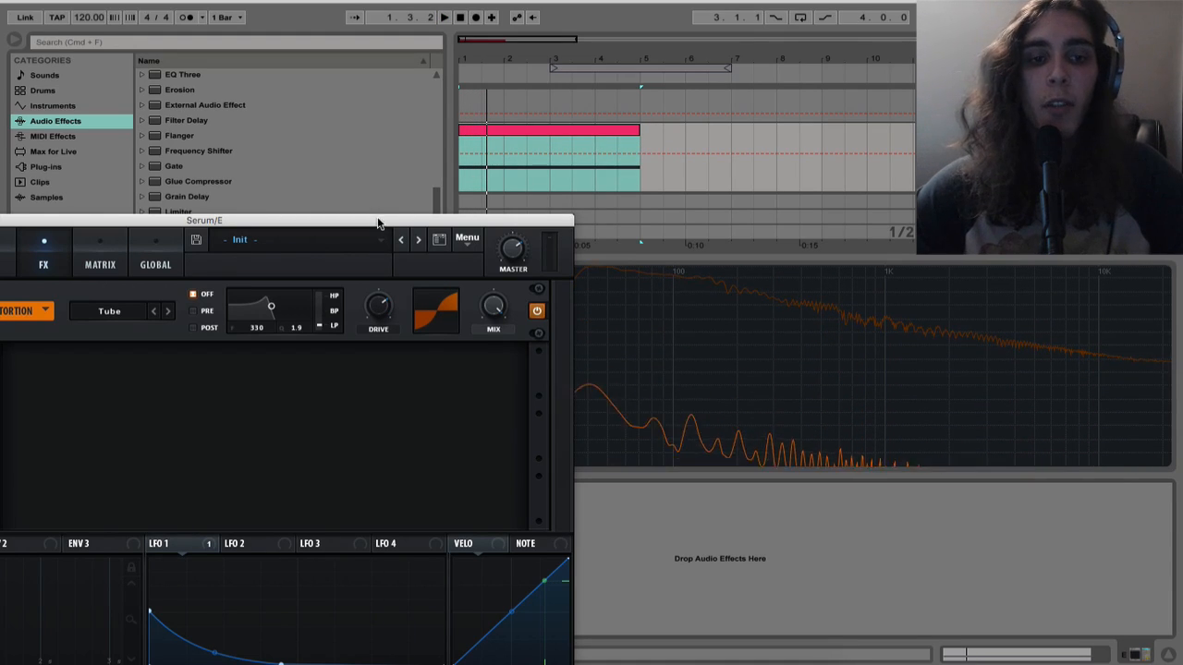
key("space")
left_click_drag(377, 221, 751, 28)
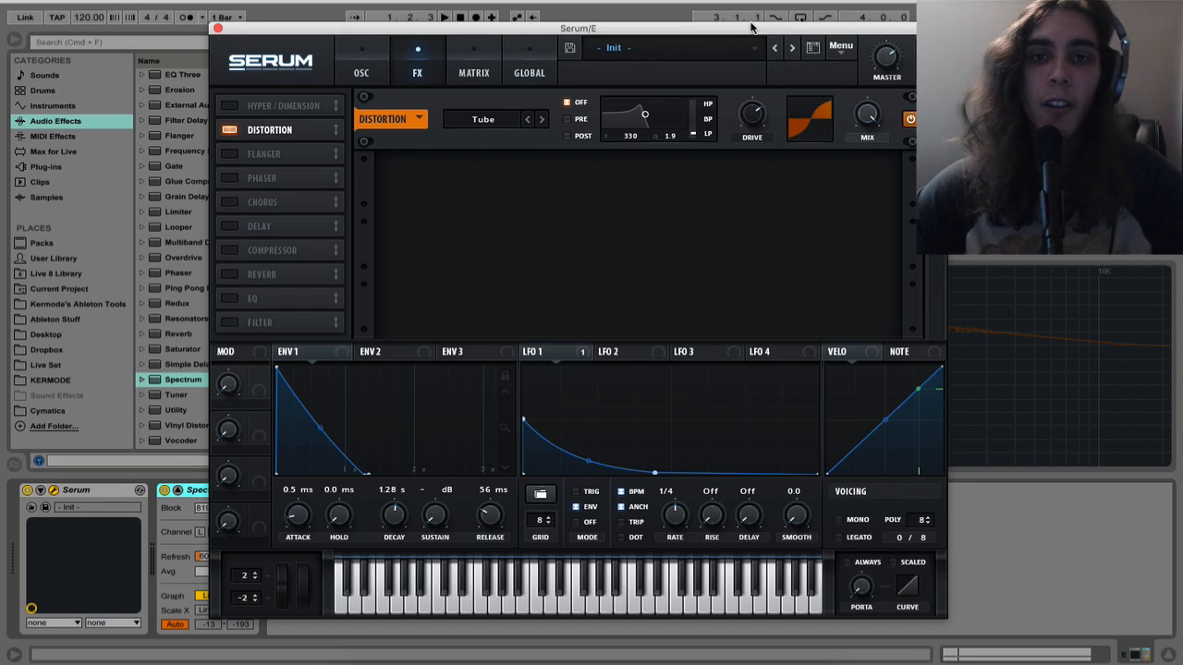
Close Serum, open the duplicated track's MIDI clip, transpose all its notes up one octave to E4 and audition it
left_click(567, 163)
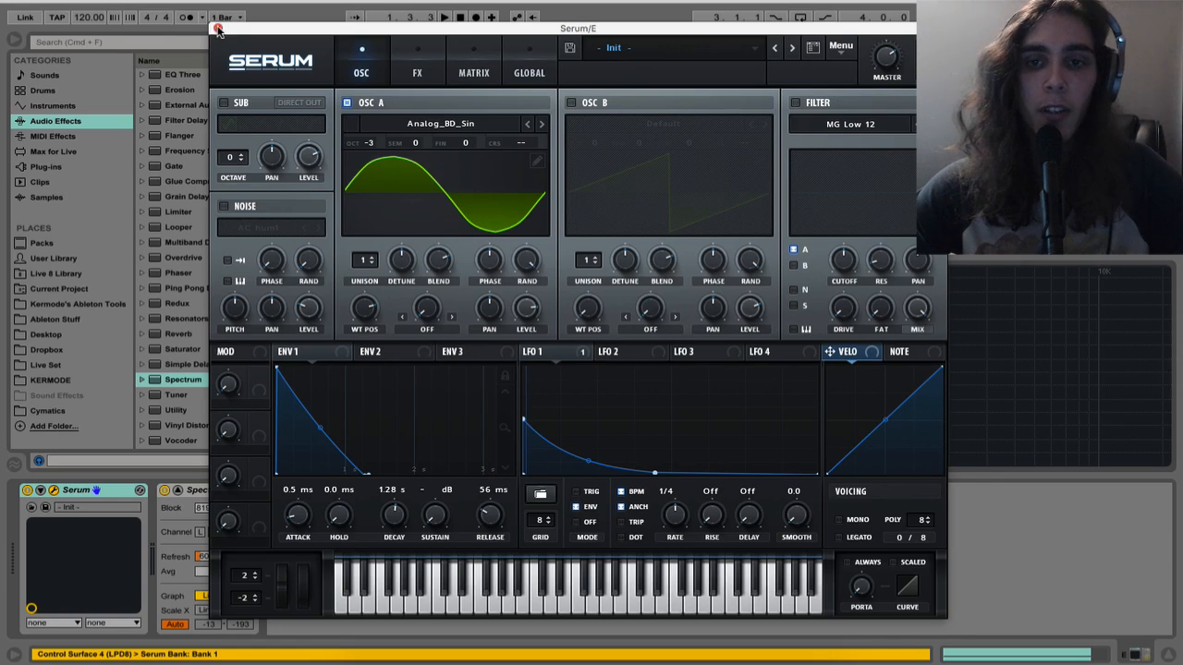
left_click(218, 29)
left_click_drag(687, 256, 700, 444)
double_click(556, 231)
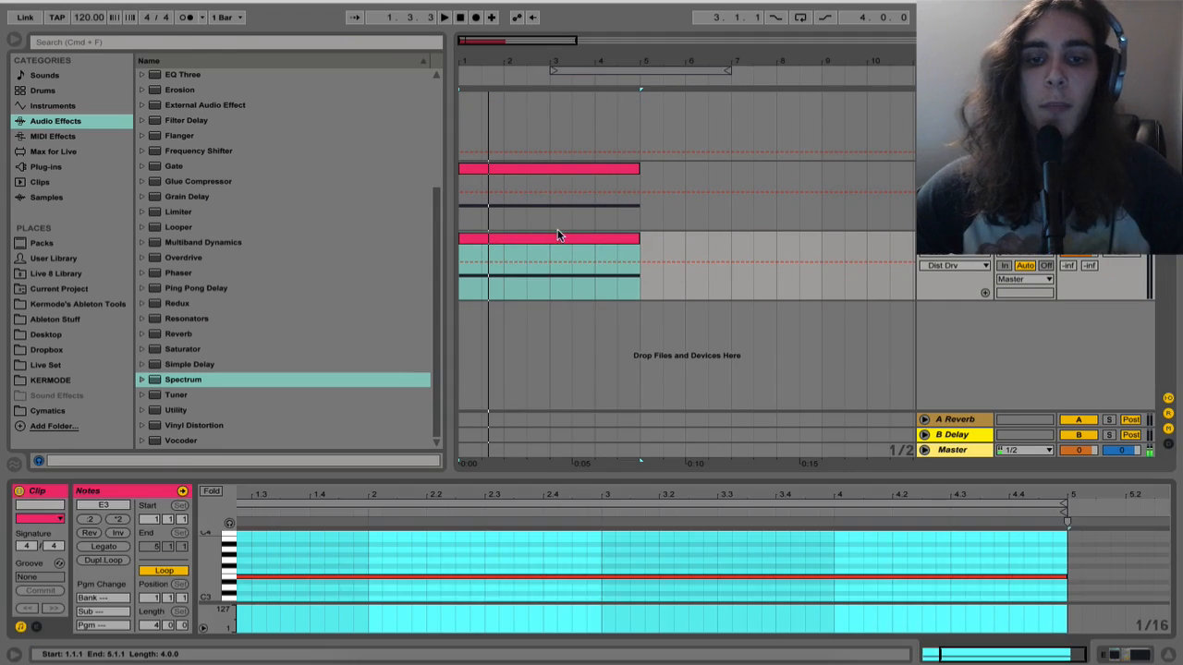
left_click(462, 552)
key("super+a")
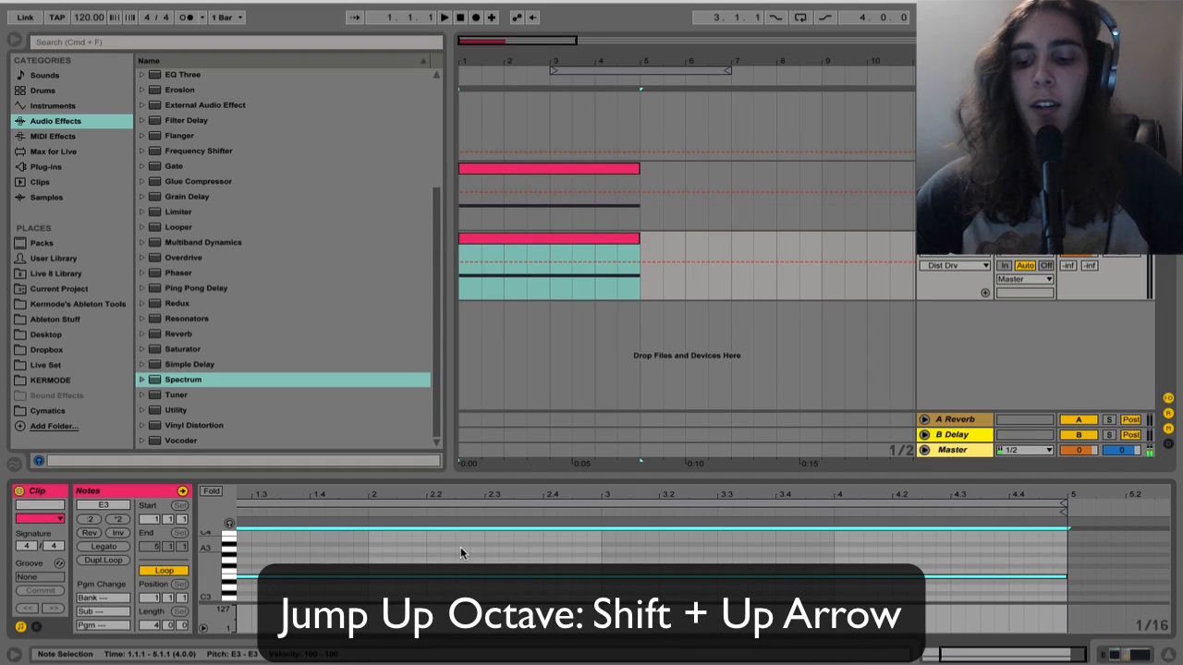
key("shift+Up")
key("space")
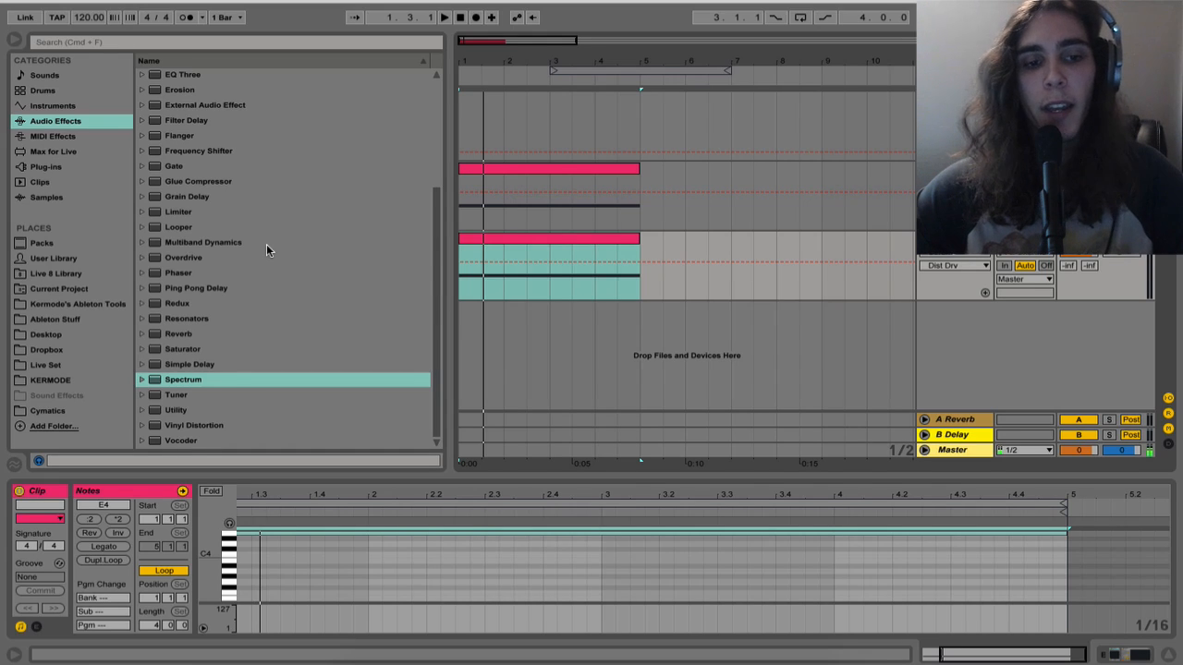
Add EQ Eight to the end of the duplicated track's device chain
scroll(266, 245, "up", 4)
left_click(181, 231)
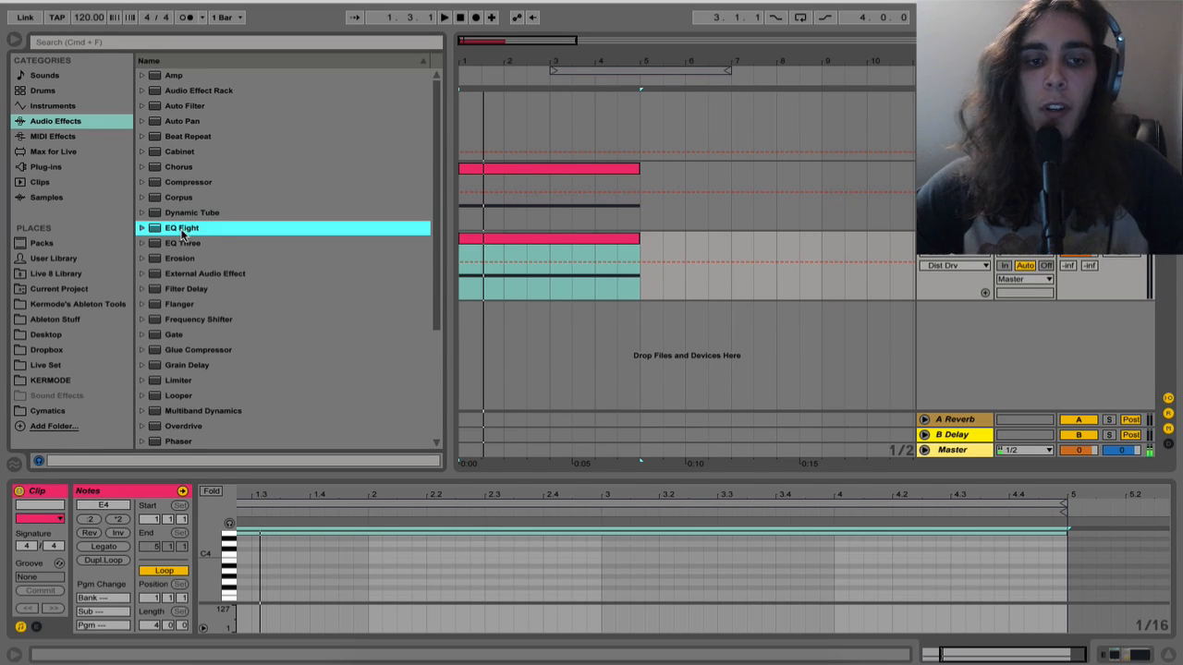
left_click_drag(181, 233, 477, 282)
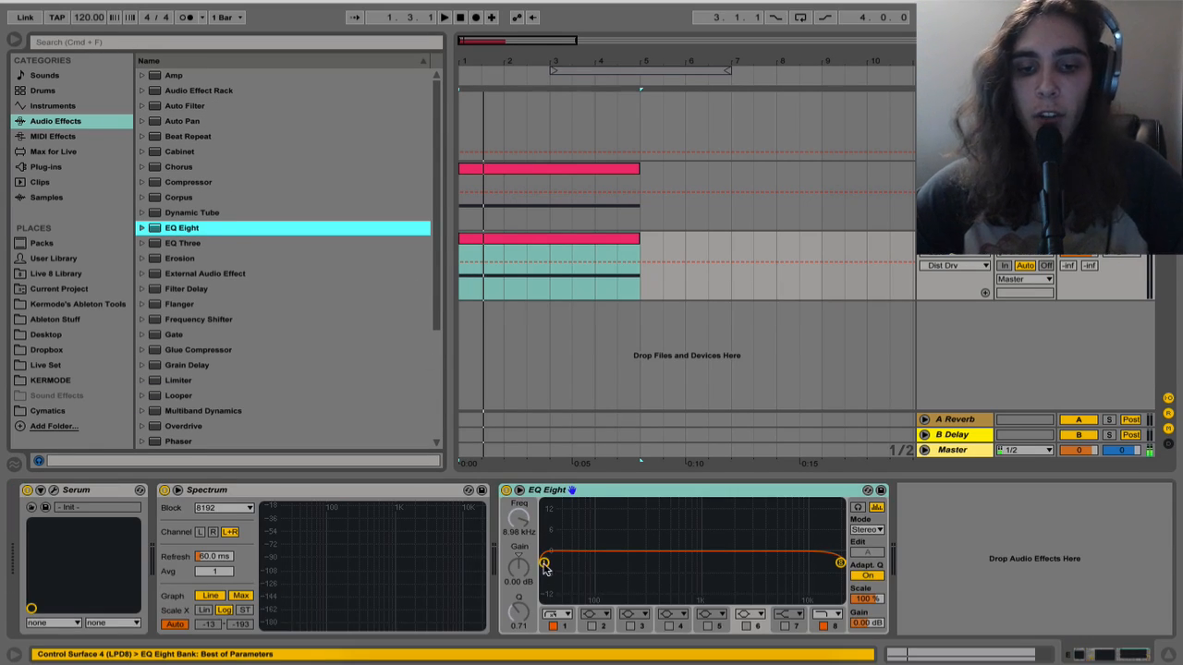
Set EQ Eight's band 1 low cut to about 104 Hz, switch off band 8, and fine-tune the low cut while the track plays
left_click_drag(545, 566, 600, 564)
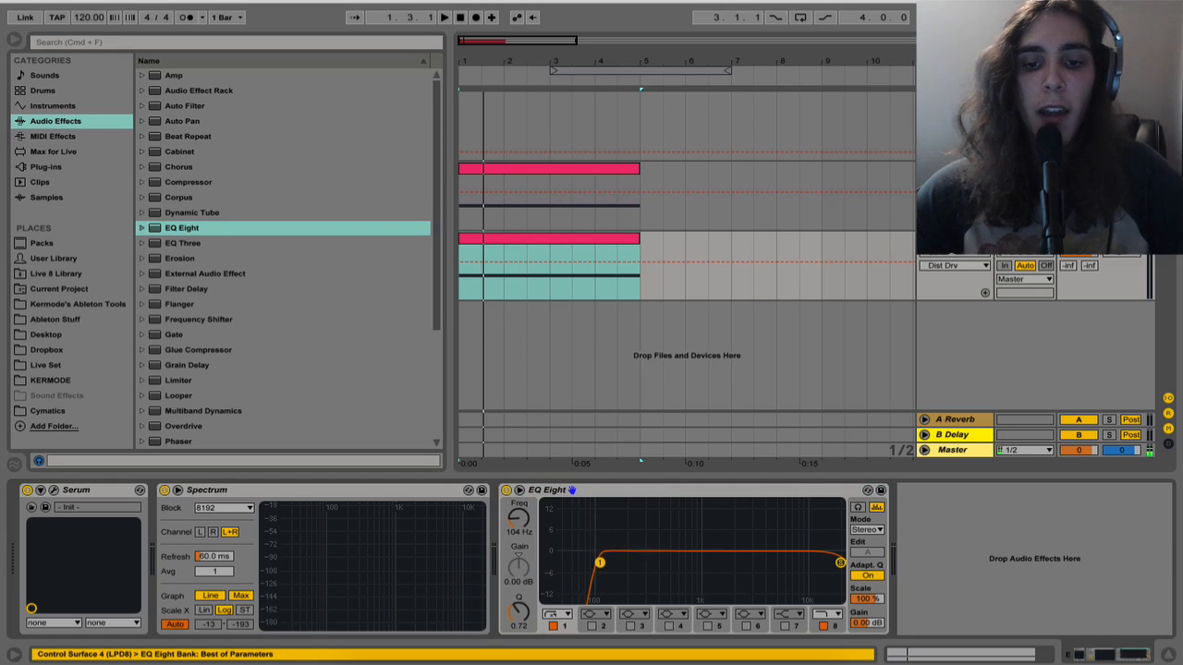
left_click(831, 631)
key("space")
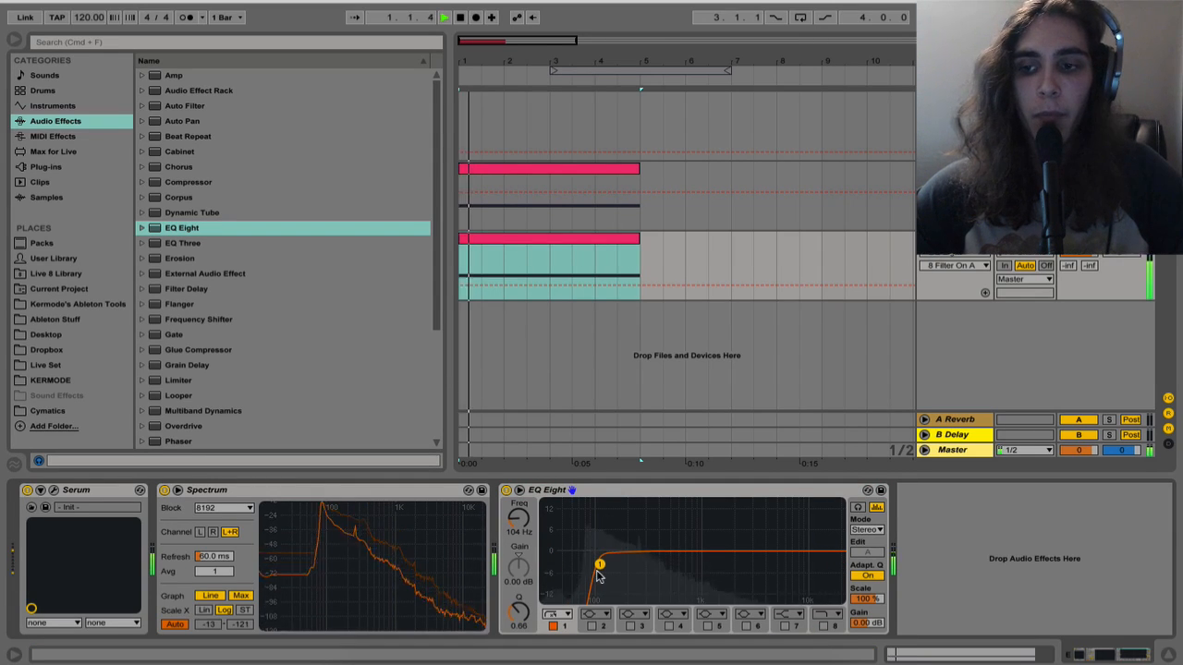
left_click_drag(597, 576, 601, 567)
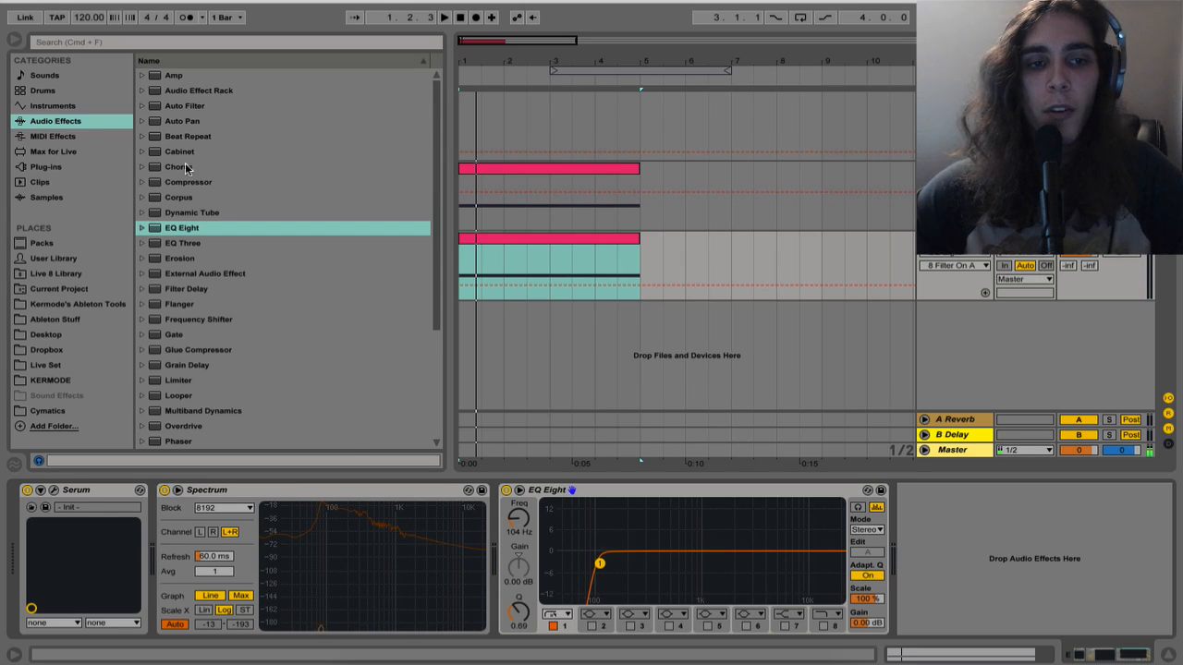
Add a Chorus after EQ Eight and raise the EQ's low-cut frequency to 116 Hz
left_click_drag(185, 166, 721, 556)
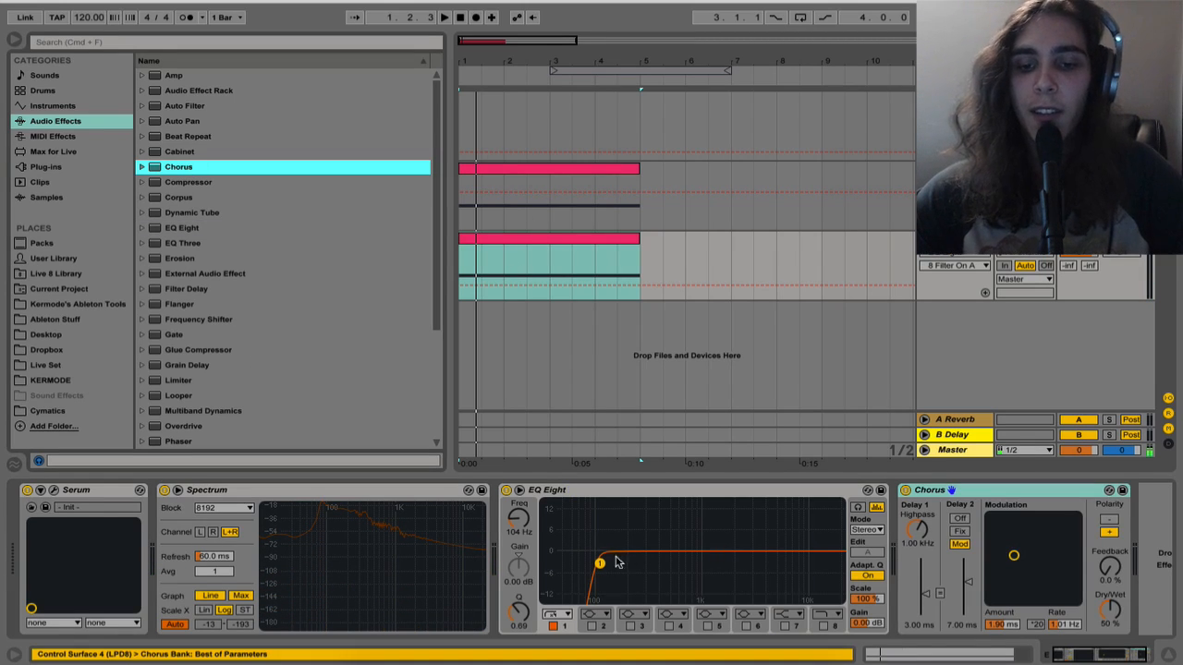
left_click_drag(600, 563, 604, 562)
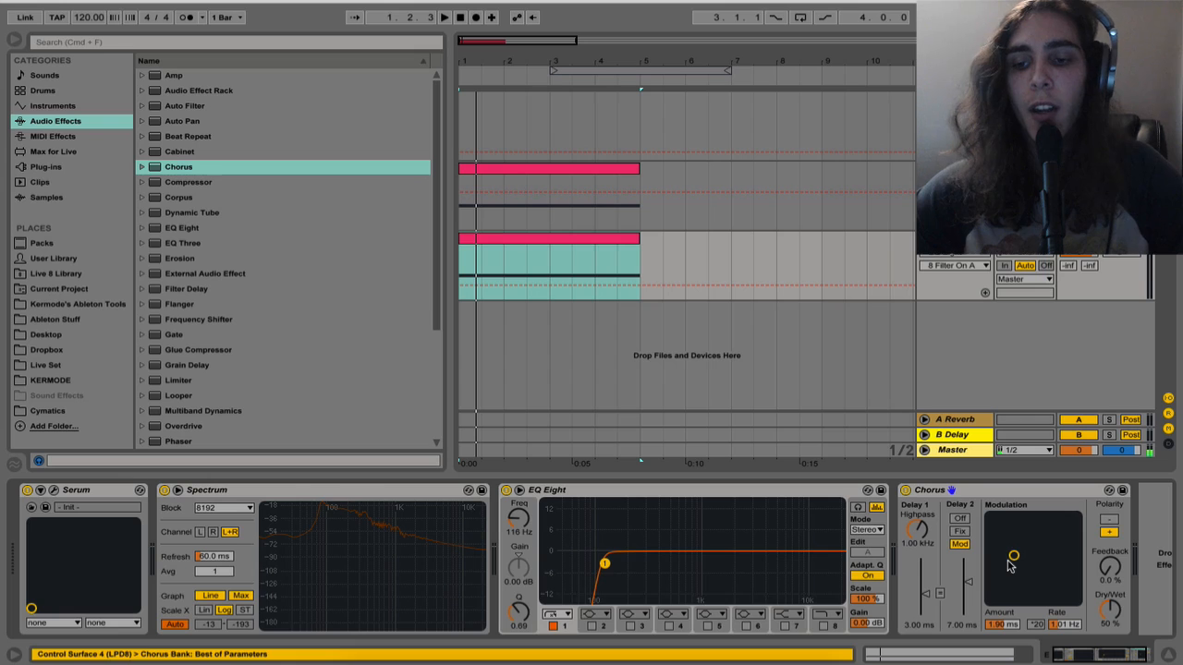
Set the Chorus modulation amount to 1.95 ms and rate to 0.97 Hz, auditioning the sound during the adjustment
mouse_move(1010, 566)
left_mouse_down()
mouse_move(1007, 530)
mouse_move(998, 552)
mouse_move(1012, 561)
left_mouse_up()
key("space")
key("space")
key("space")
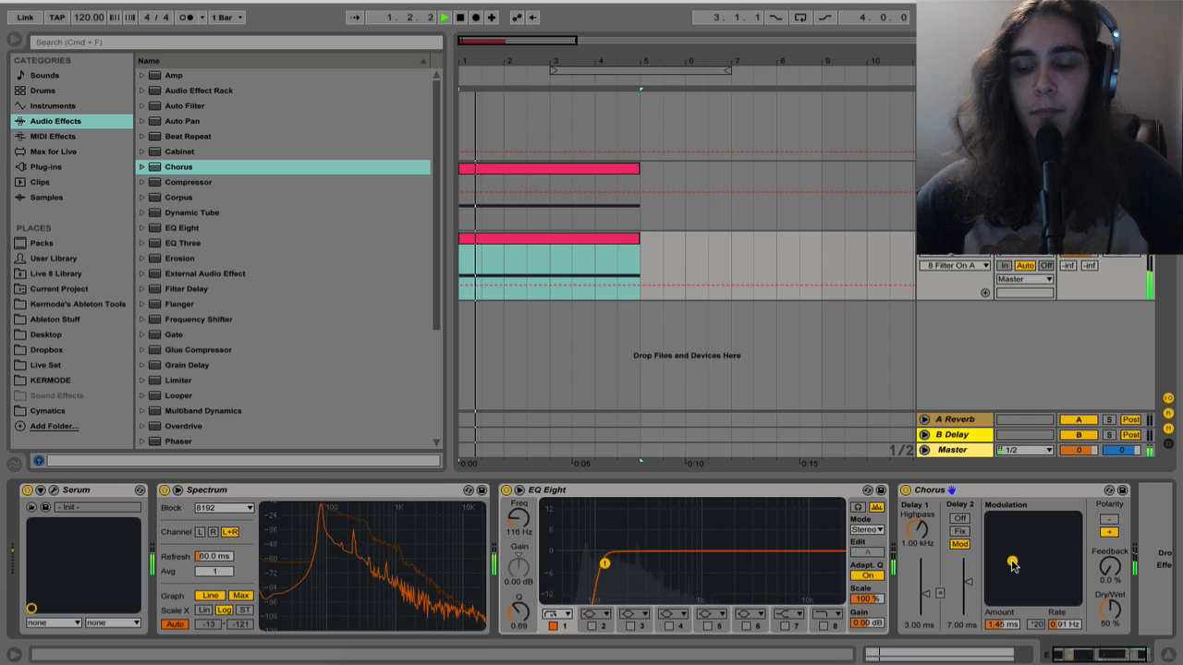
key("space")
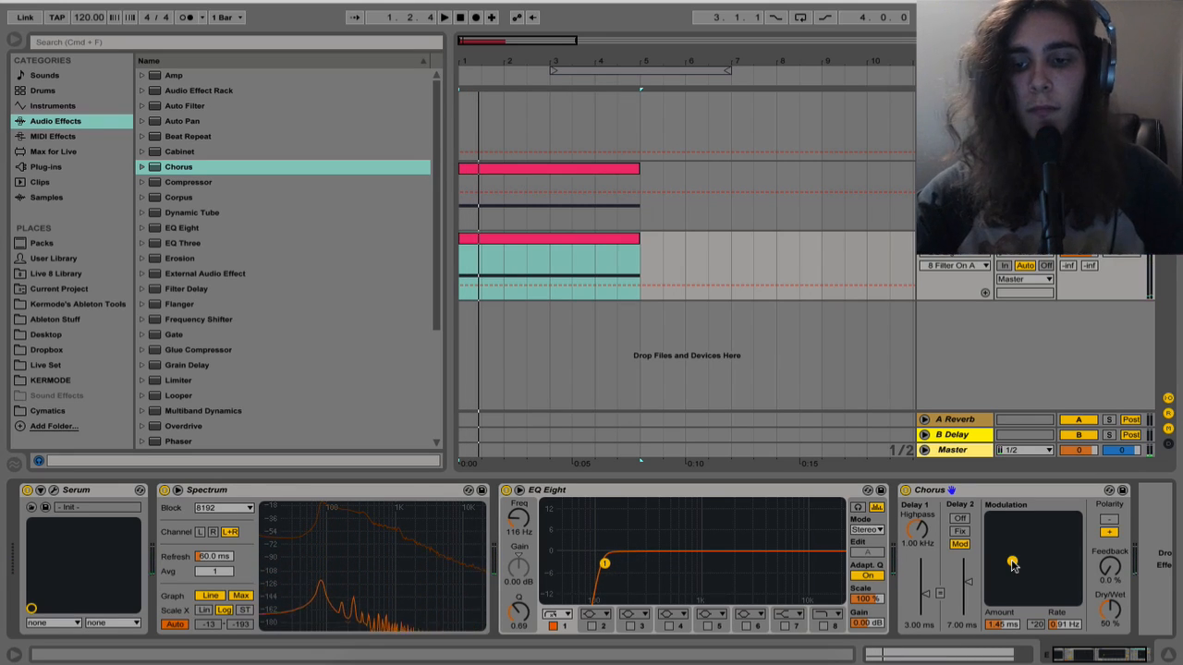
key("space")
left_click_drag(1012, 561, 1014, 557)
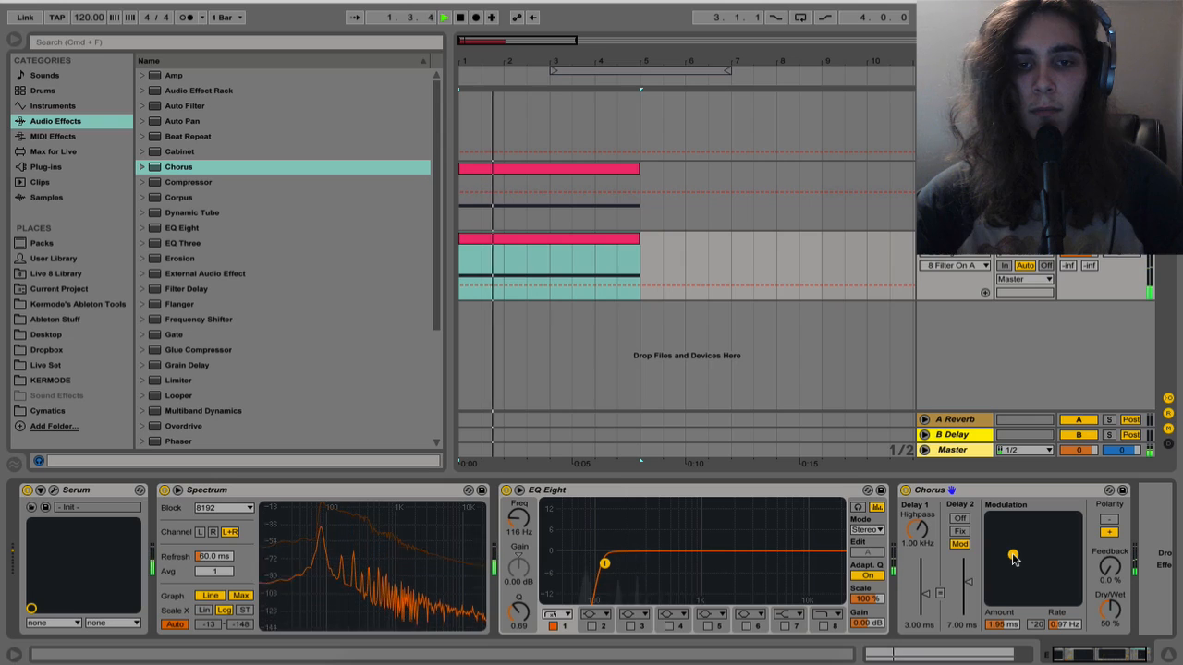
key("space")
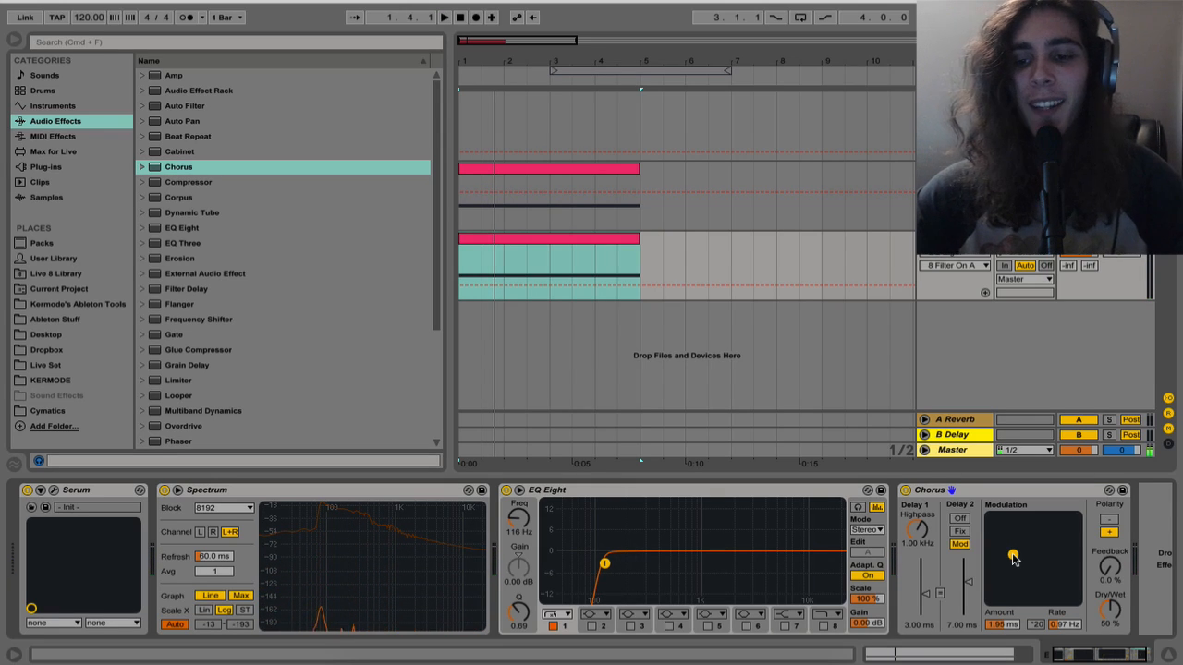
key("space")
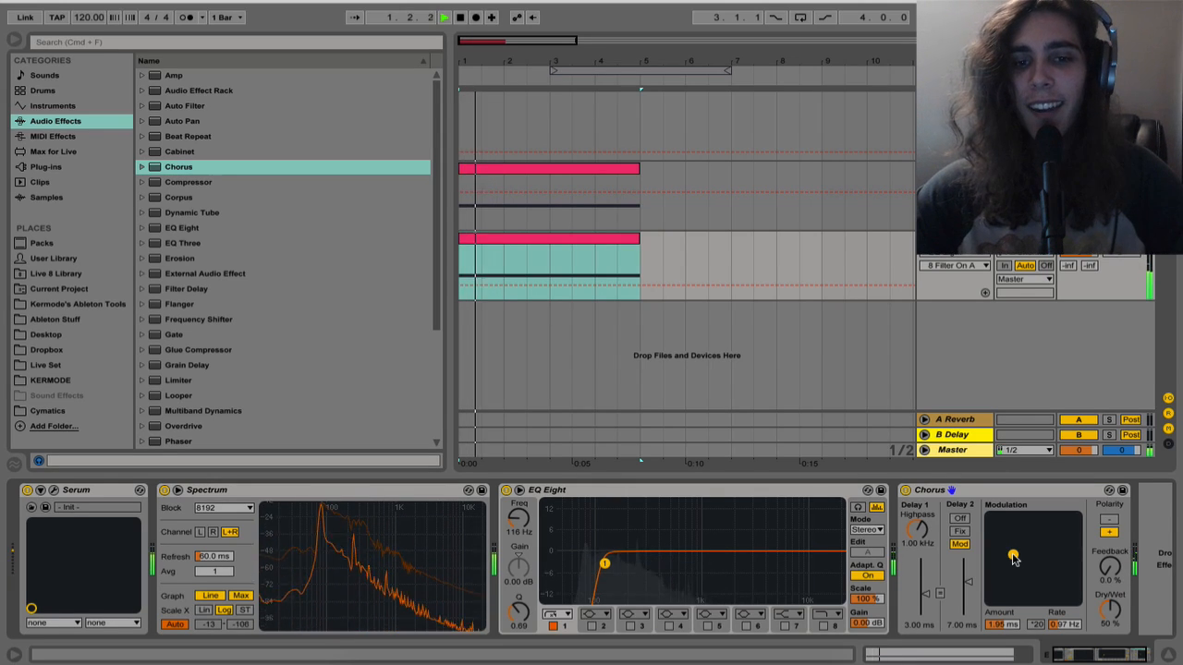
key("space")
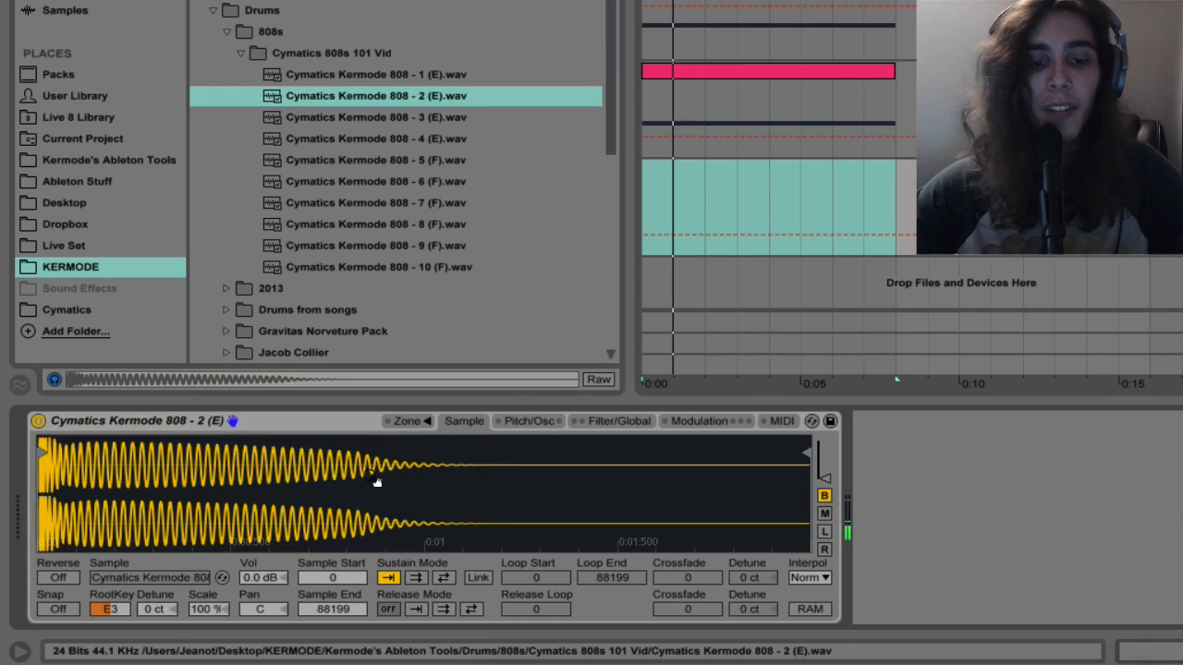
Enable the 808 sample's FM oscillator with sustain 0.0 dB, decay 60.0 s, volume -39 dB and attack 49.8 ms
left_click(540, 421)
left_click(74, 445)
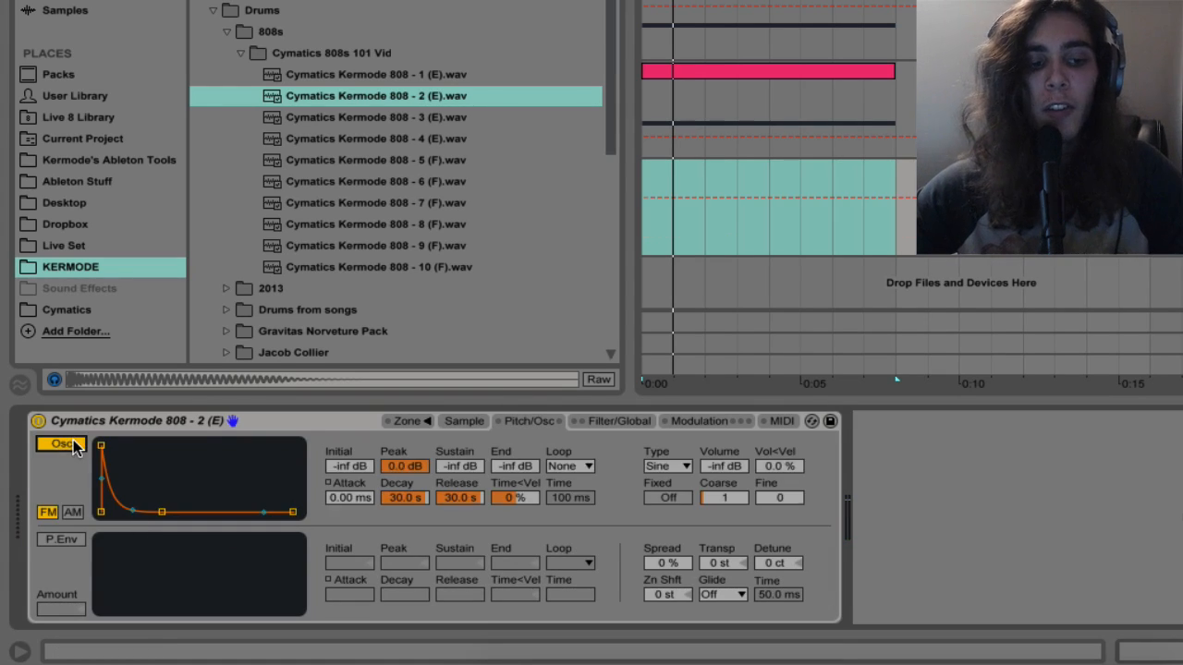
left_click_drag(163, 514, 167, 445)
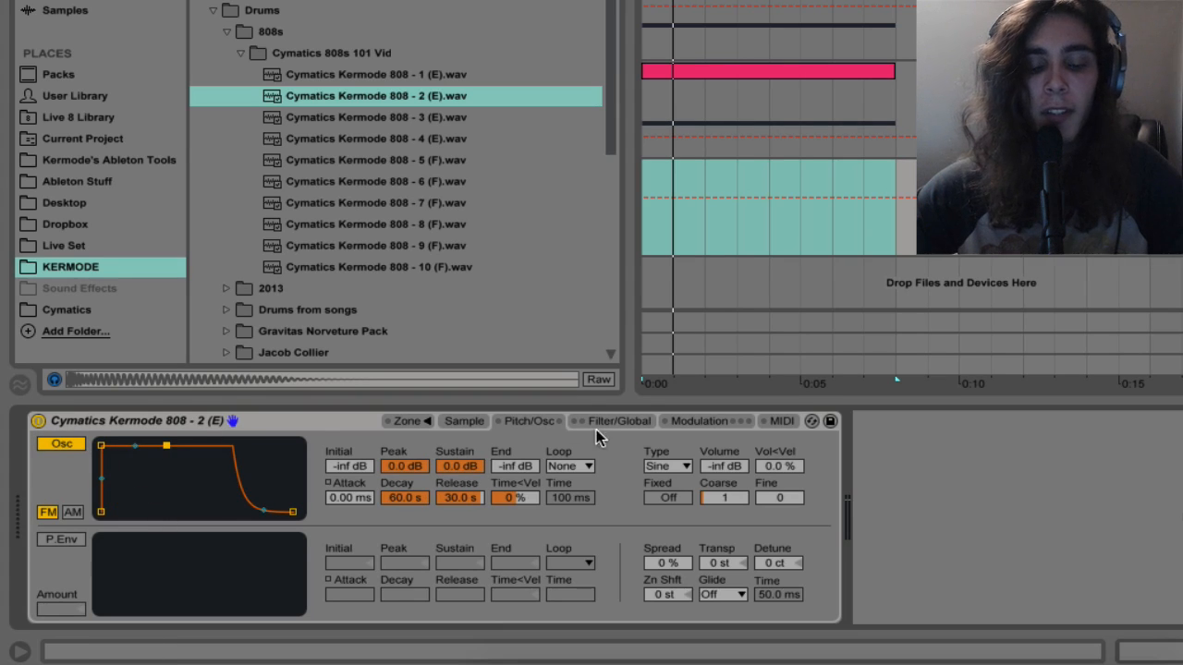
left_click(724, 466)
left_click_drag(724, 466, 724, 441)
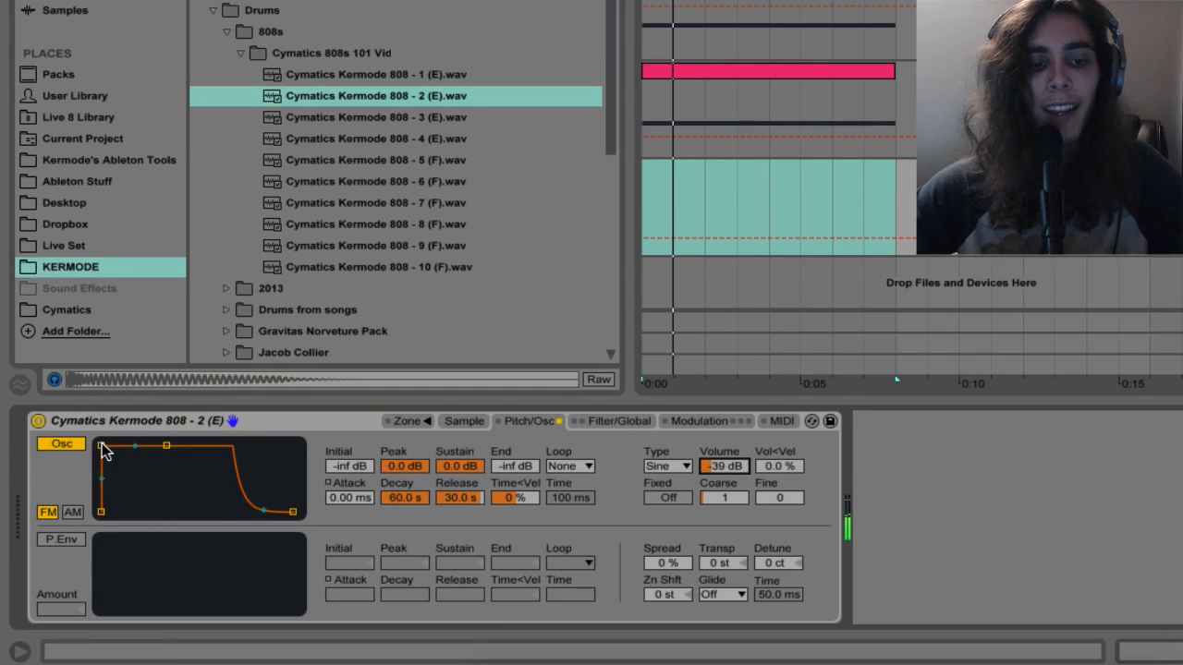
left_click_drag(101, 445, 134, 445)
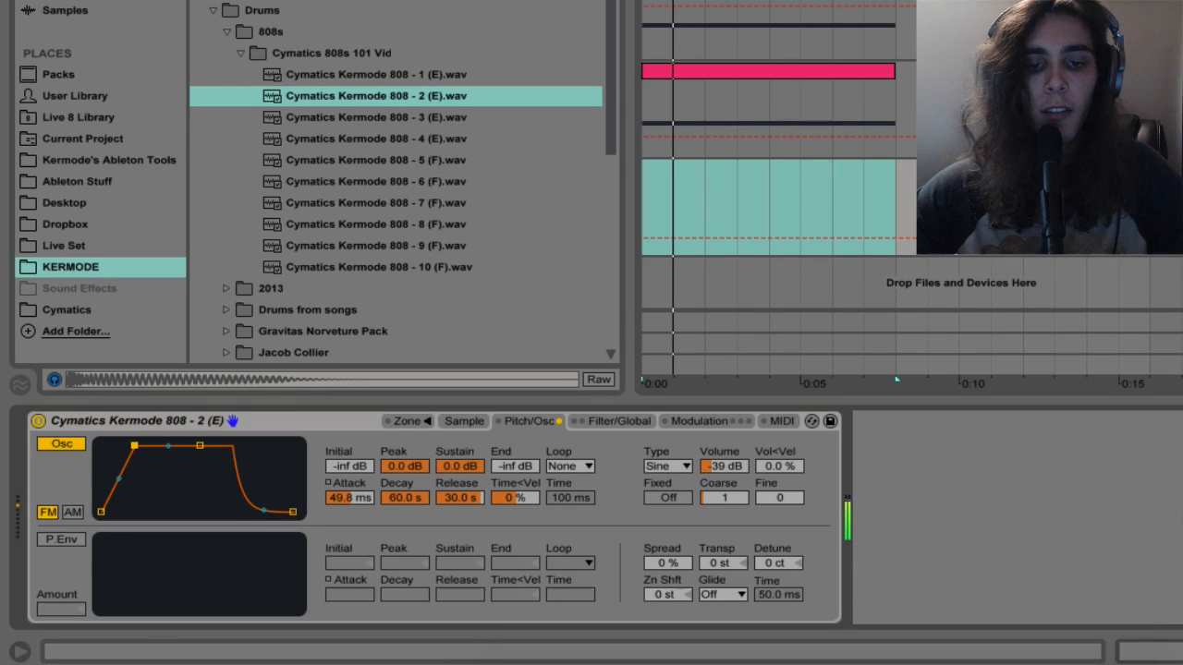
Try different coarse and volume settings on the FM oscillator, switch its type to Tri and set coarse to 0.125
left_click(736, 497)
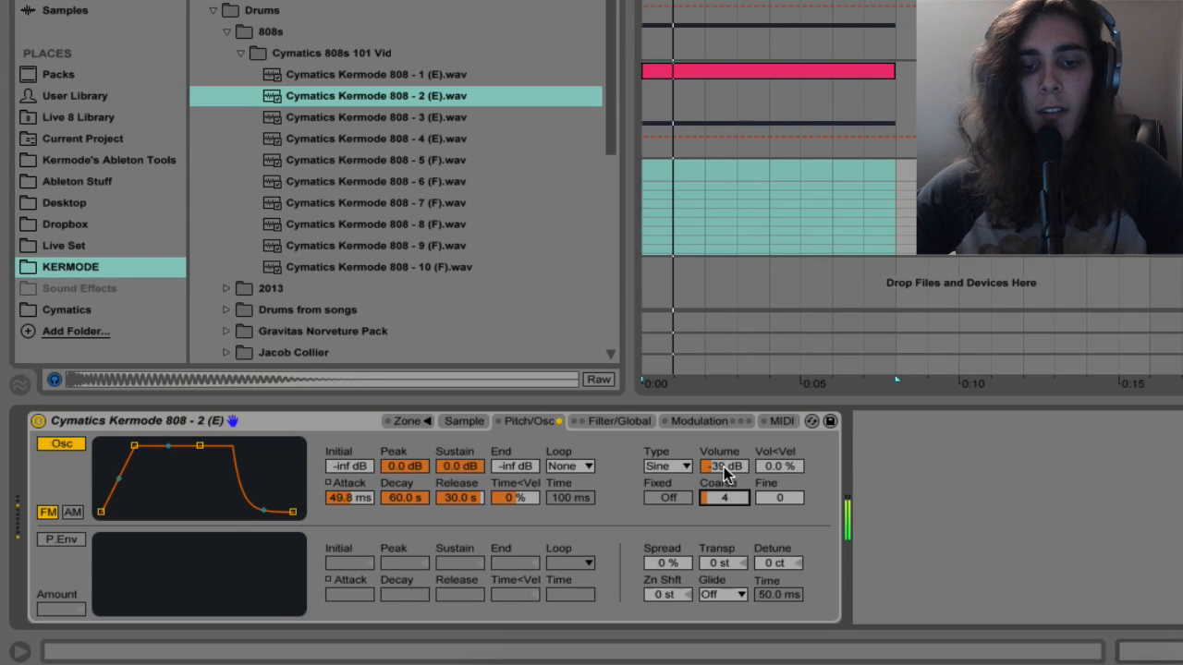
left_click_drag(724, 466, 724, 508)
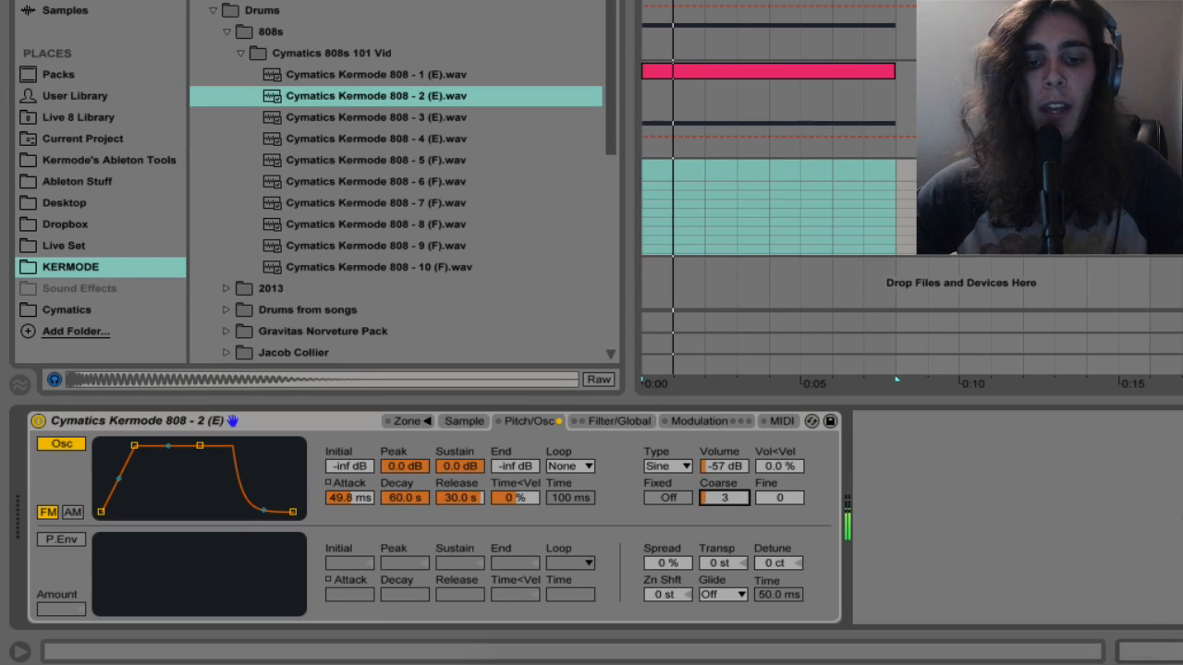
left_click(682, 466)
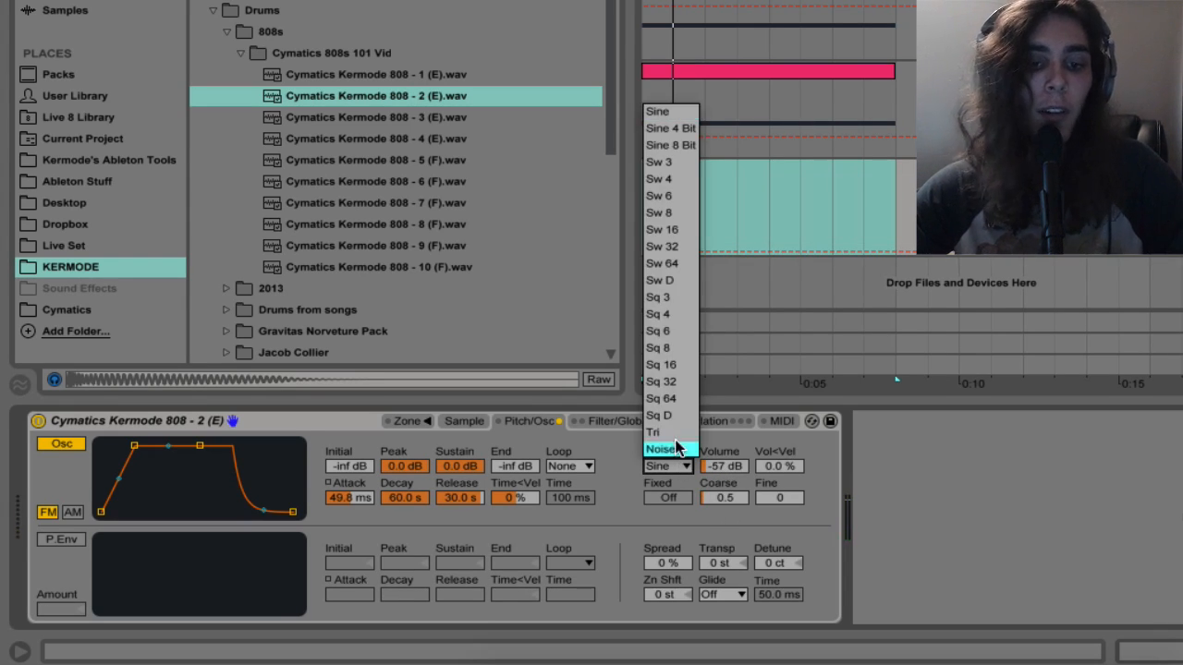
left_click(677, 448)
key("Up")
left_click_drag(726, 469, 726, 449)
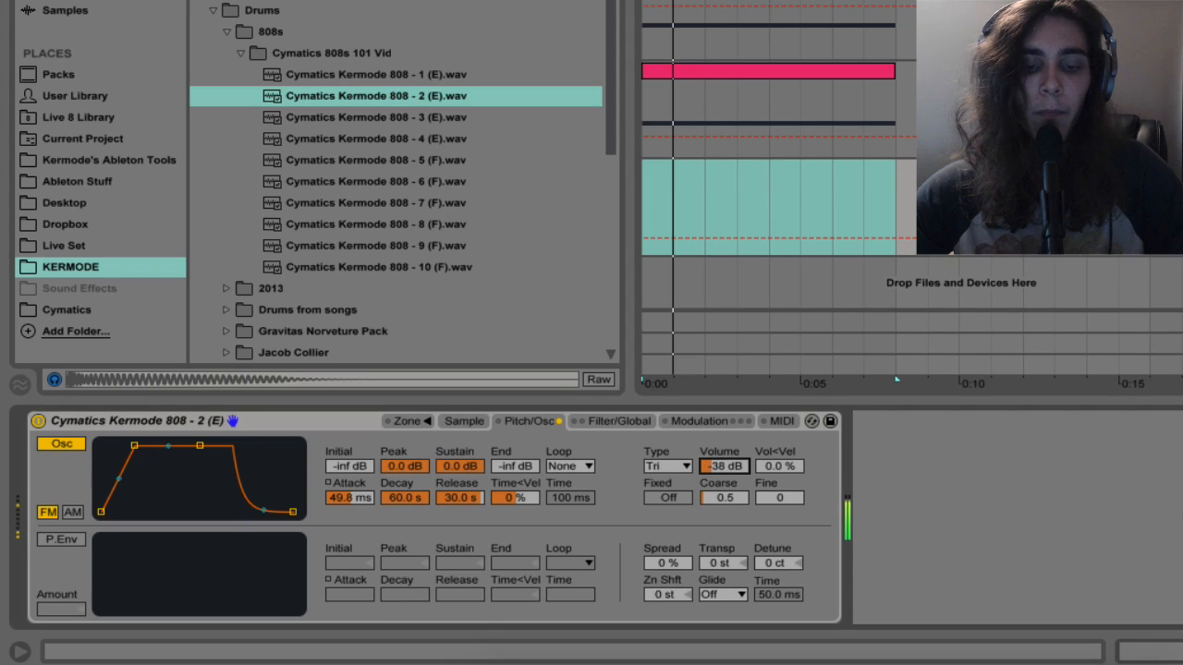
left_click_drag(734, 503, 708, 506)
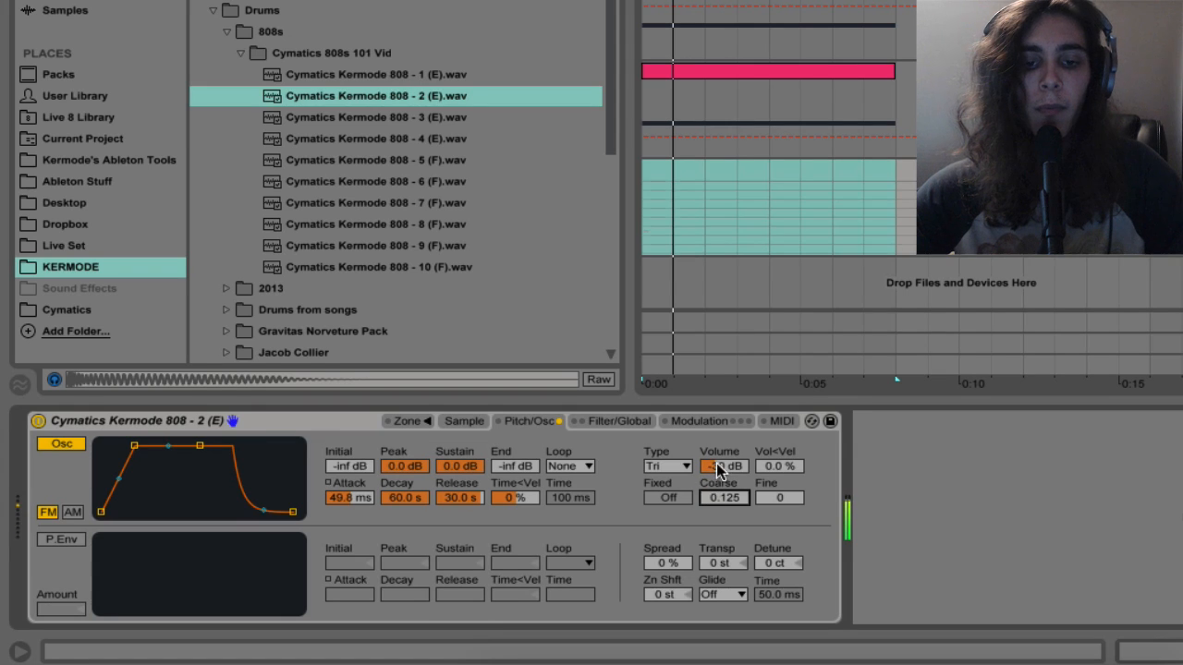
mouse_move(721, 465)
left_mouse_down()
mouse_move(721, 453)
mouse_move(720, 469)
left_mouse_up()
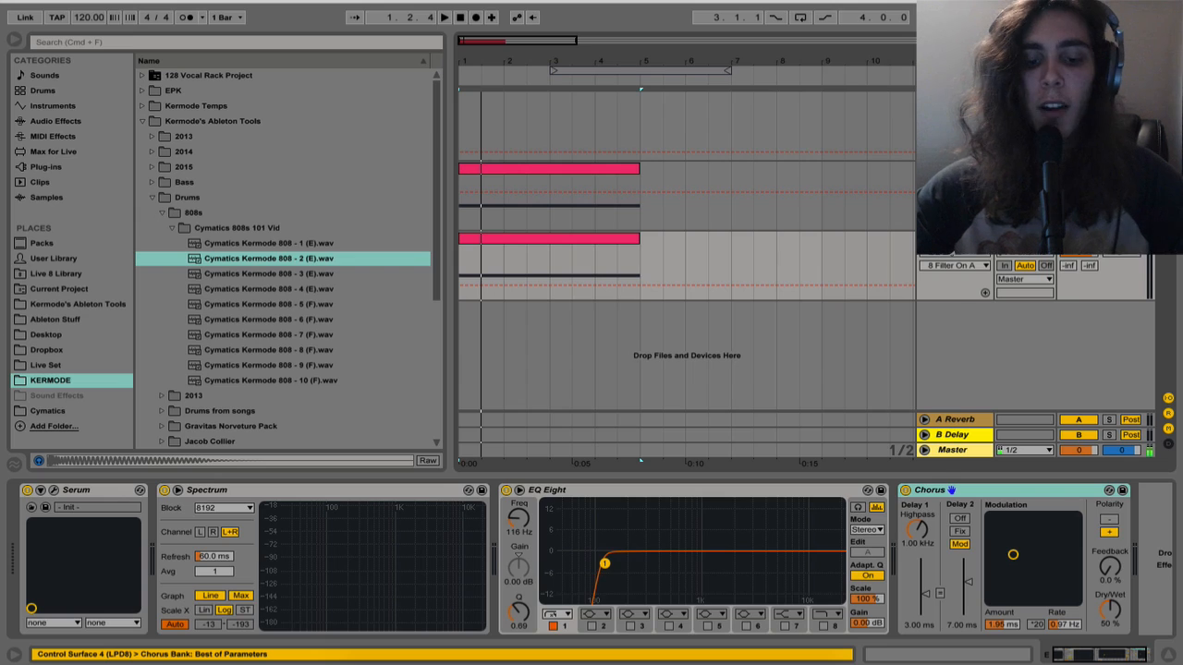
Group the two synth tracks, audition them together and fold the group
key("ctrl+g")
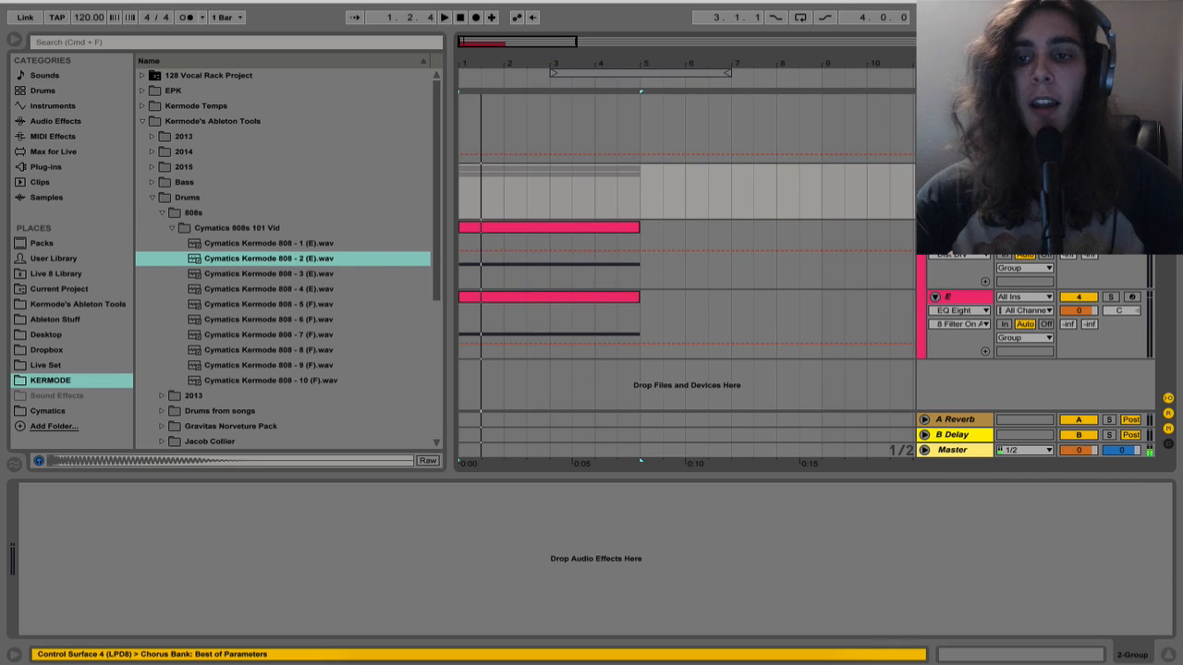
key("space")
key("space")
key("space")
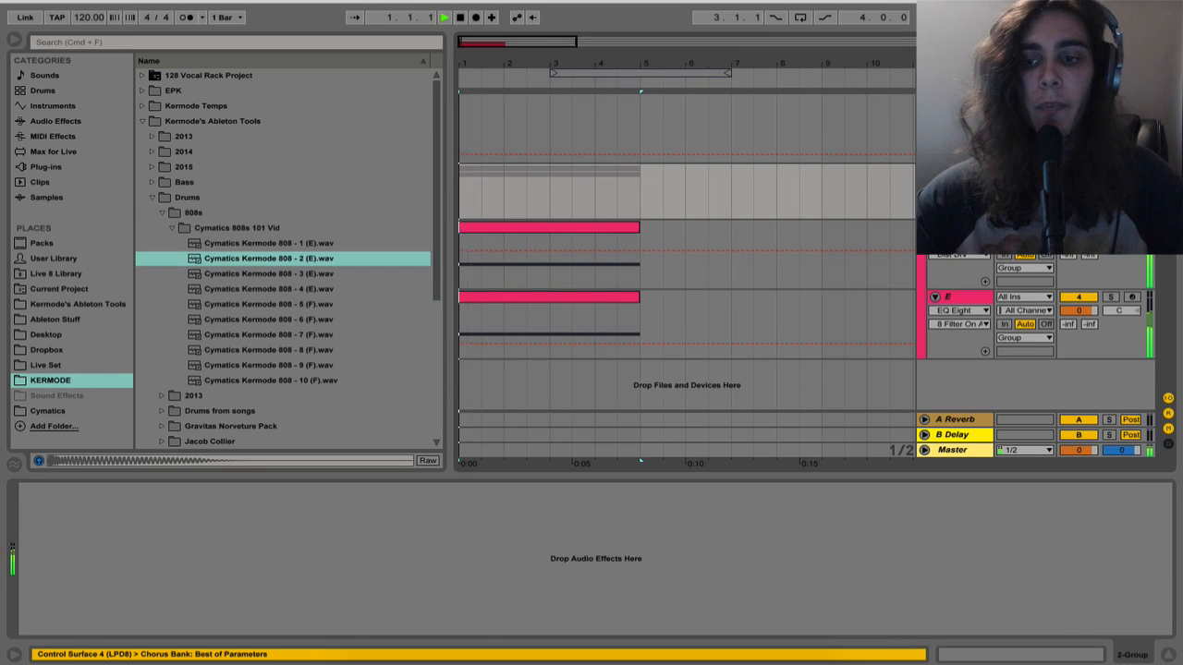
left_click(925, 172)
key("space")
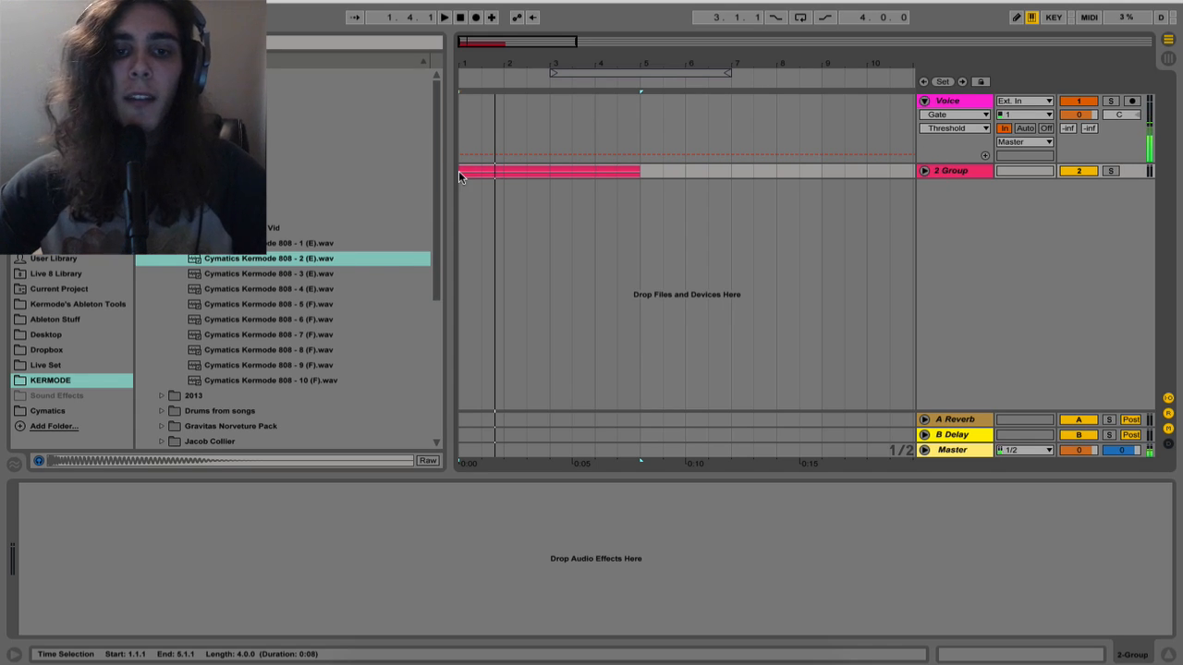
Insert a new audio track below the folded synth group
left_click(465, 64)
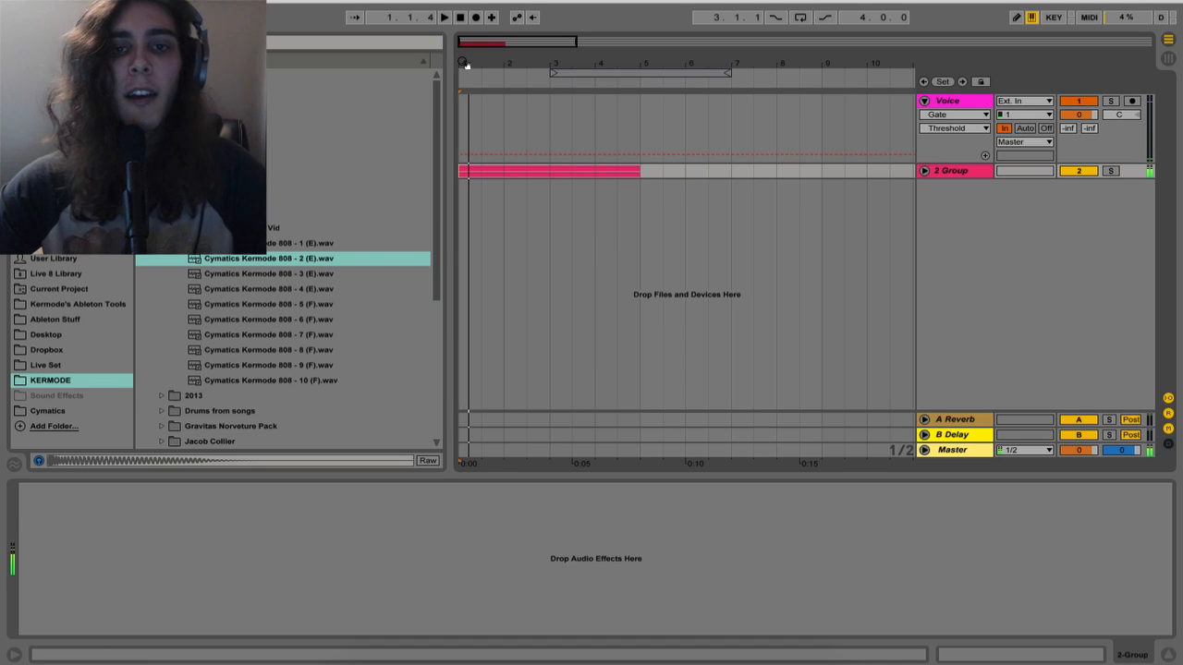
left_click_drag(466, 65, 467, 101)
left_click(969, 172)
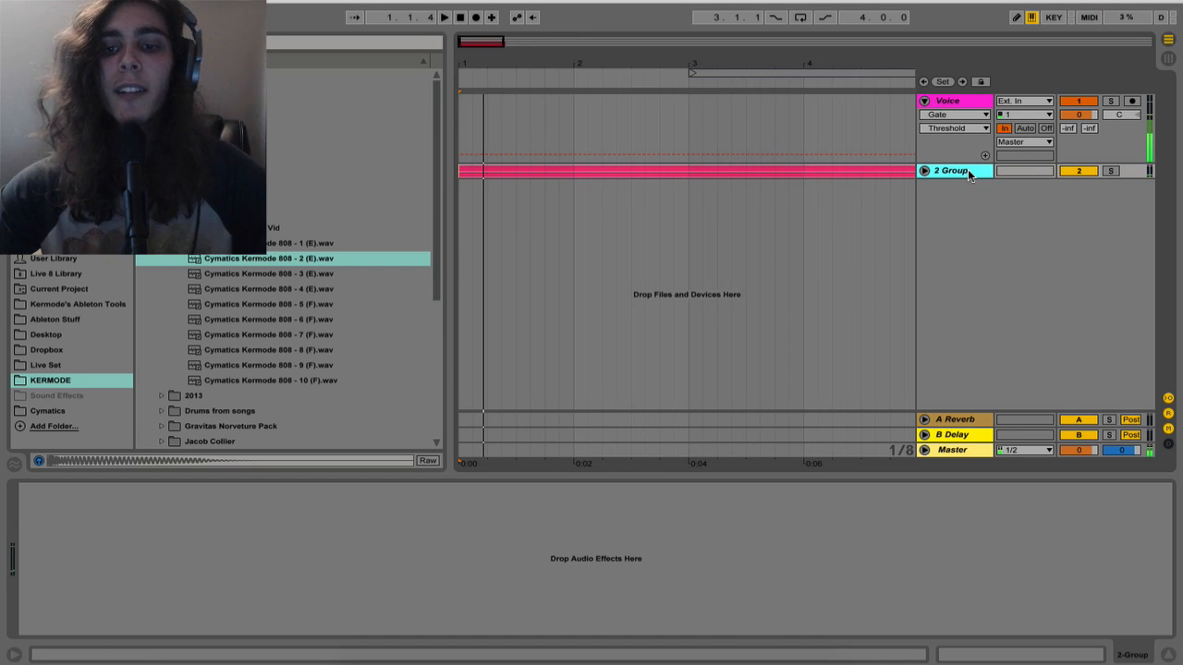
key("ctrl+t")
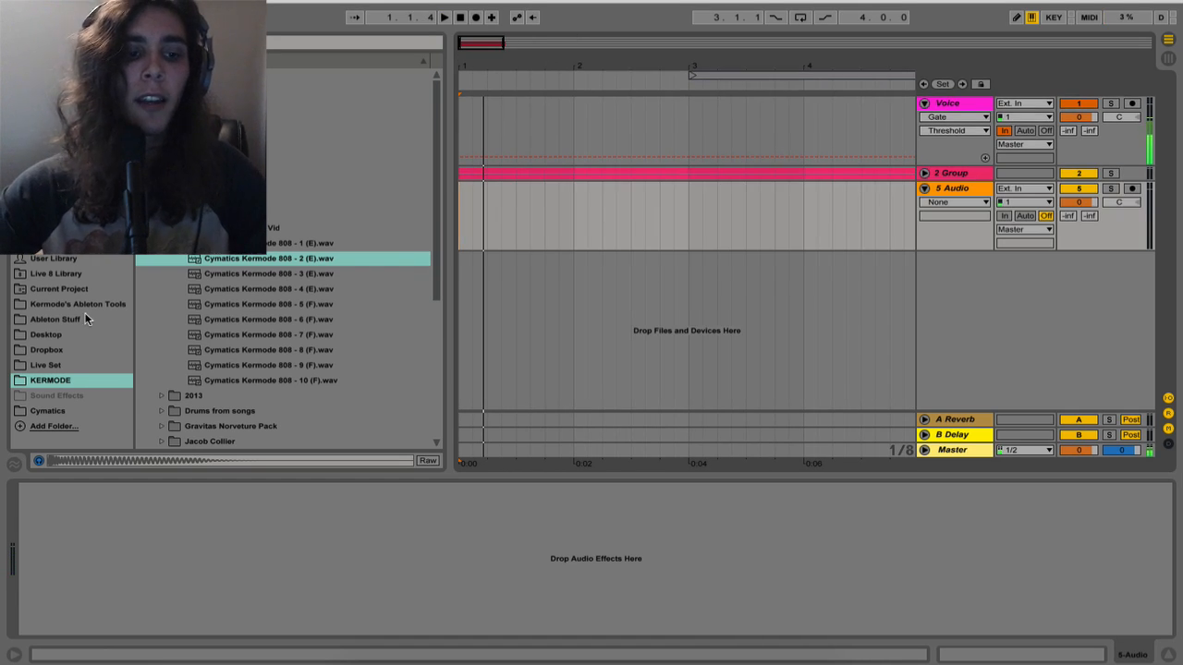
Open the kick samples folder of the Vol 1 drum pack in the Cymatics place
left_click(51, 411)
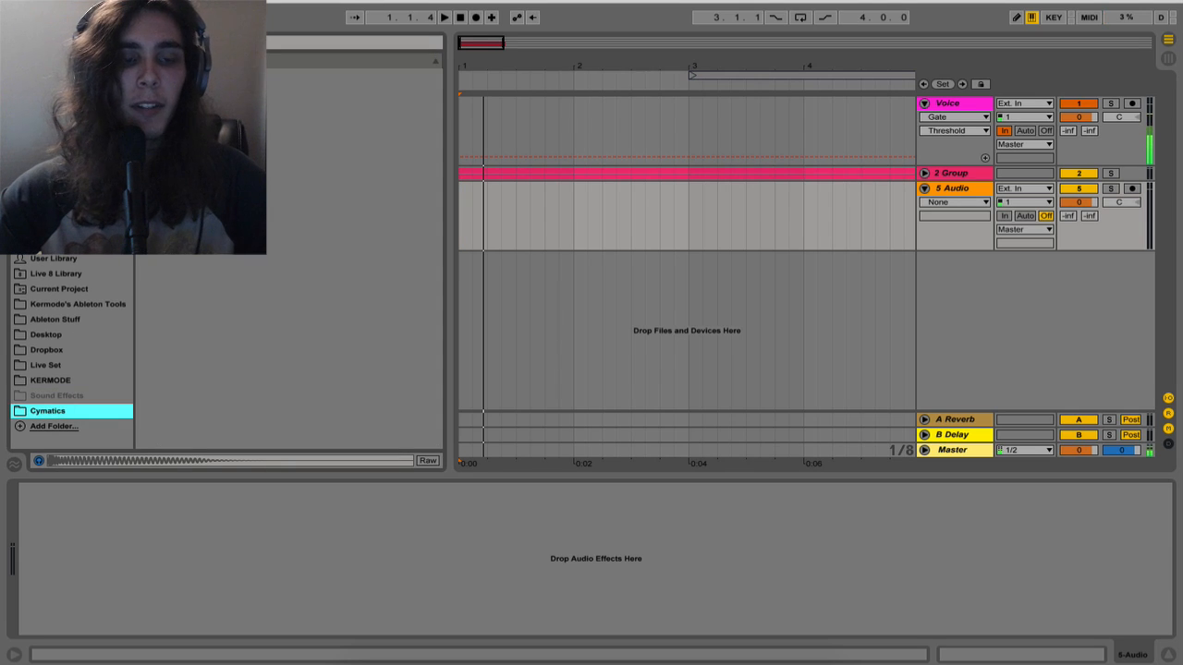
left_click(270, 183)
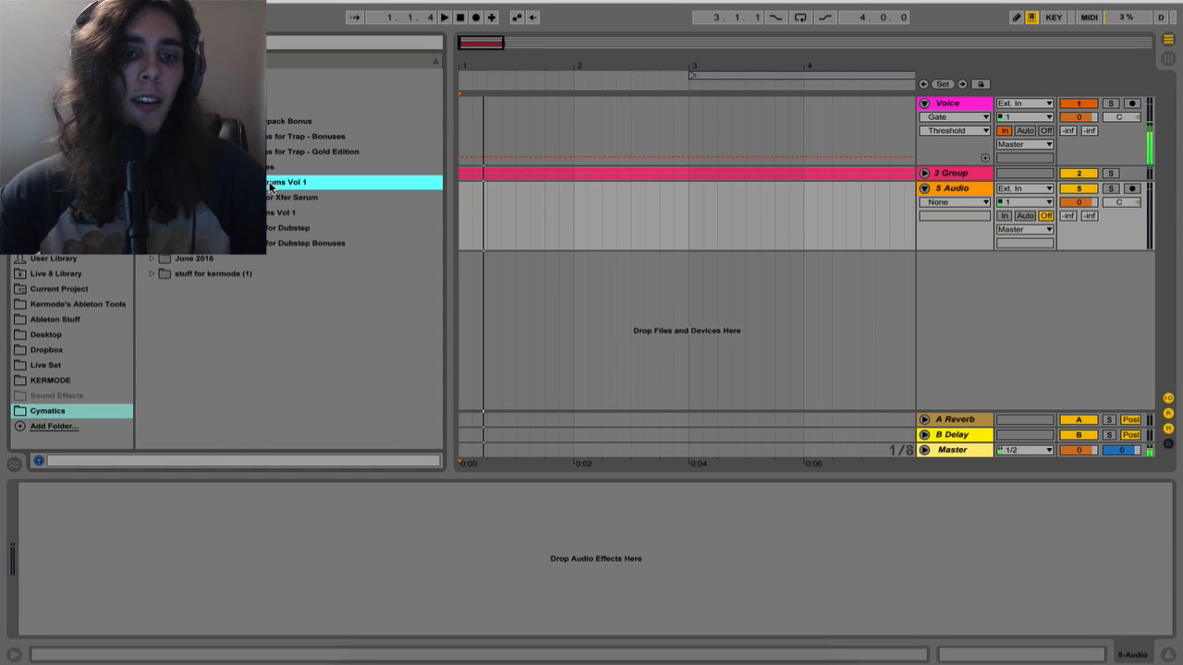
key("Right")
key("Down")
key("Down")
key("Down")
key("Right")
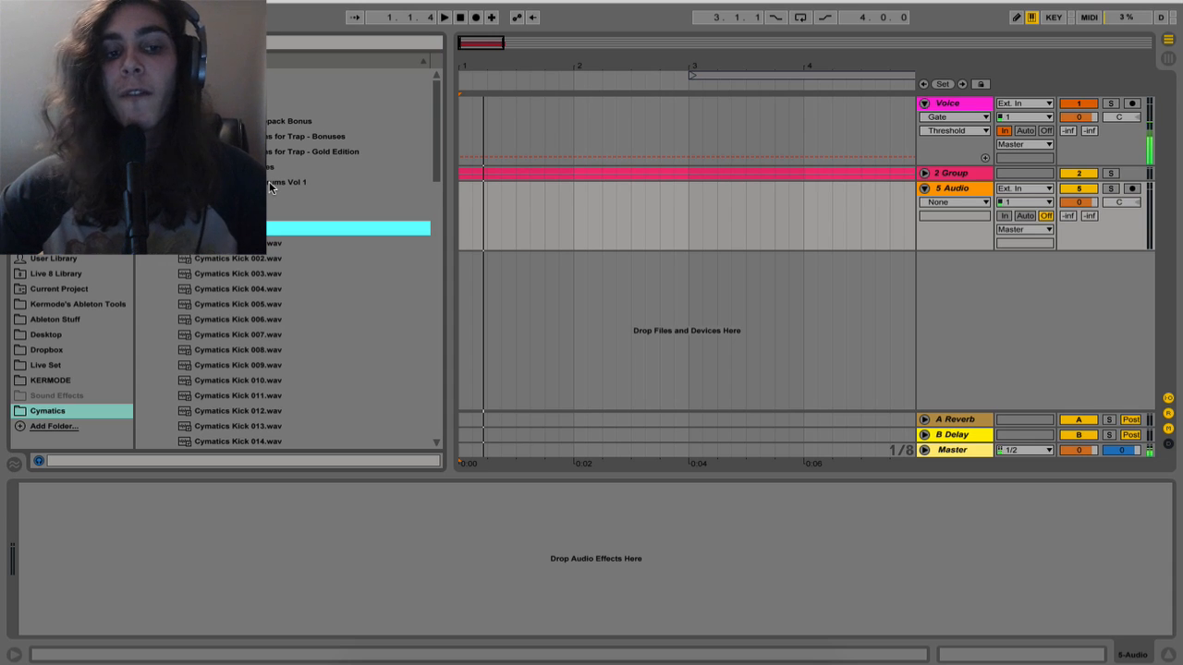
Preview several of the Cymatics kick samples to choose one for layering
key("Down")
key("Down")
key("Down")
key("Down")
key("Down")
key("Down")
key("Down")
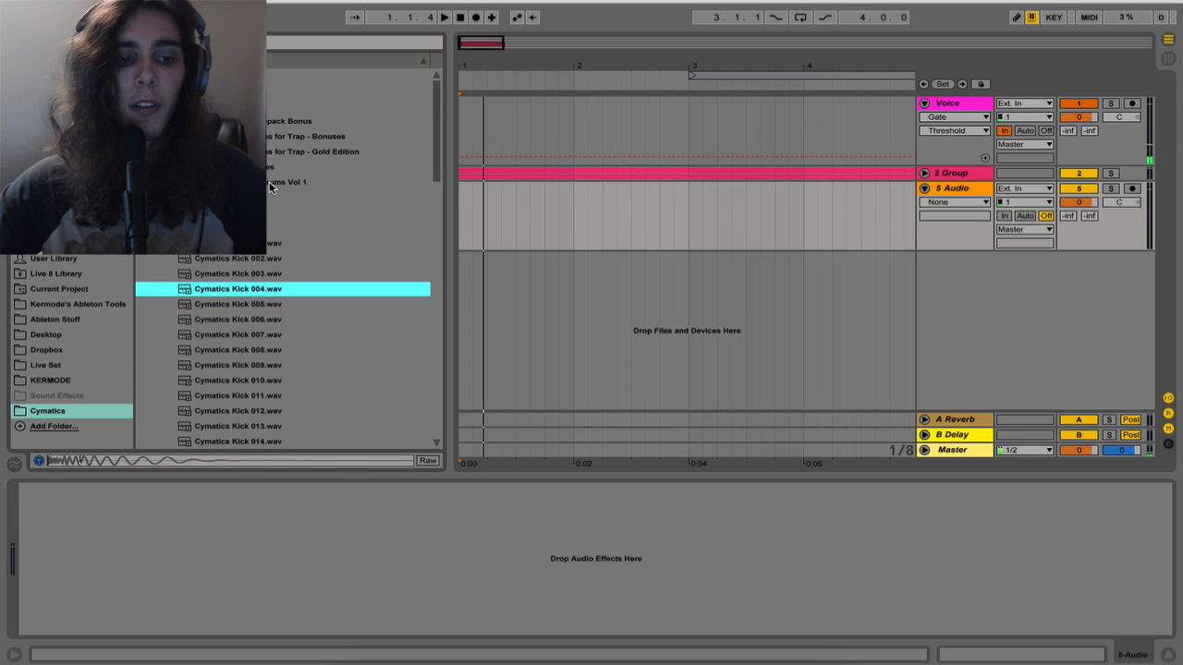
key("Up")
key("Up")
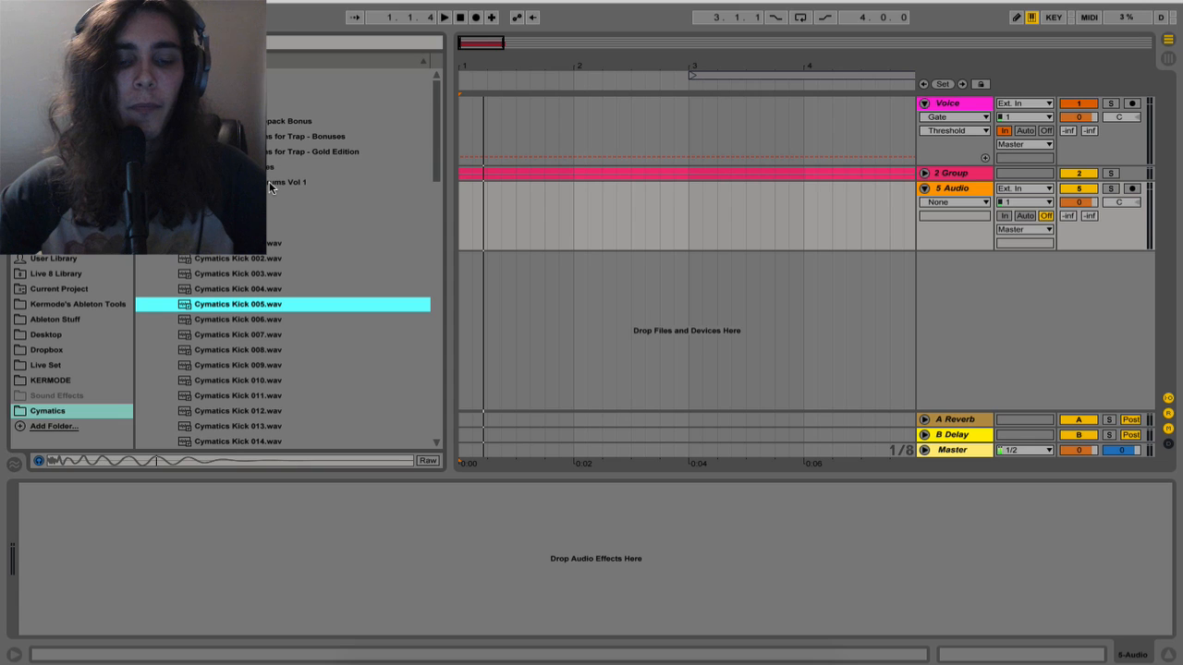
Place Cymatics Kick 005.wav at the start of the new audio track and audition it with the synth group
left_click_drag(256, 306, 468, 246)
left_click_drag(469, 63, 468, 92)
key("space")
key("space")
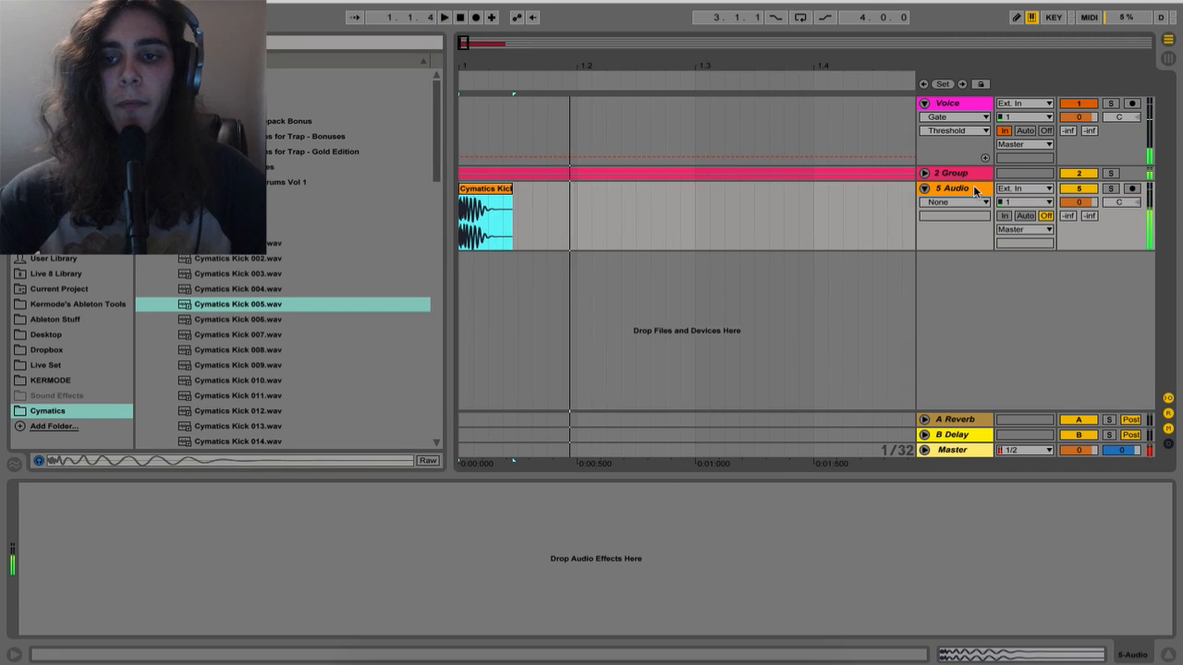
key("space")
key("space")
Unfold the synth group, add a Utility device to it, and select its Gain parameter for automation
left_click(926, 174)
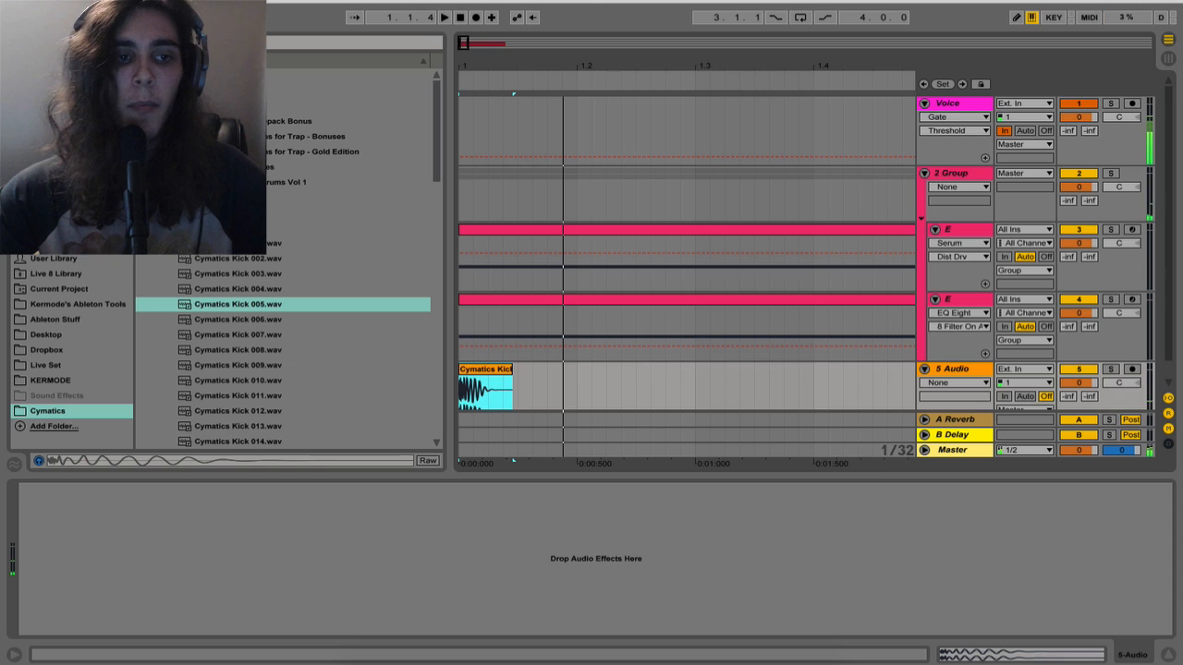
left_click(58, 121)
scroll(168, 388, "down", 5)
left_click_drag(170, 413, 472, 134)
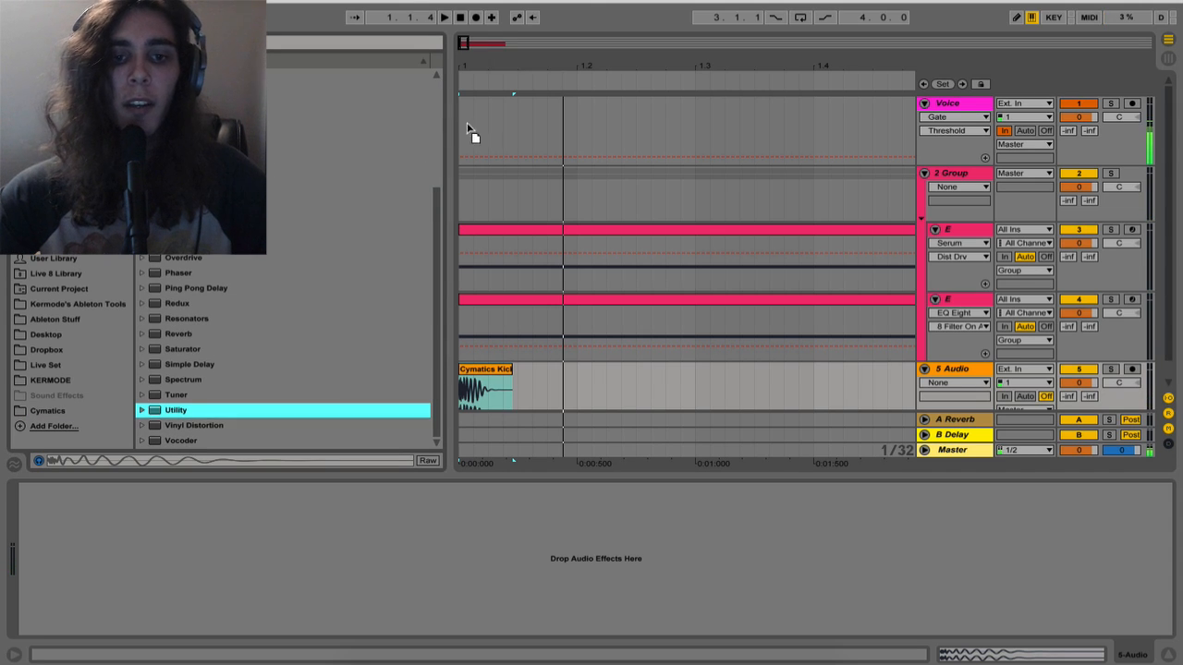
left_click_drag(478, 202, 479, 203)
left_click(57, 538)
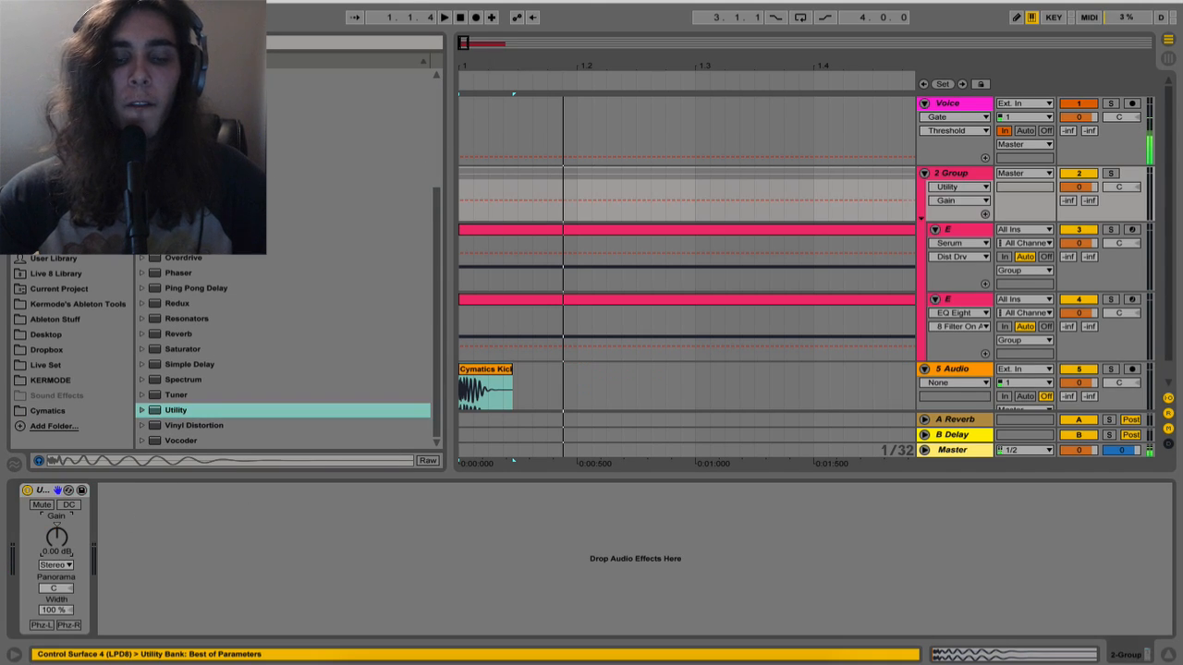
Automate the group's Utility gain to ramp from -35 dB at 1.1.1 up to 0 dB during the kick, auditioning the fade
left_click(491, 199)
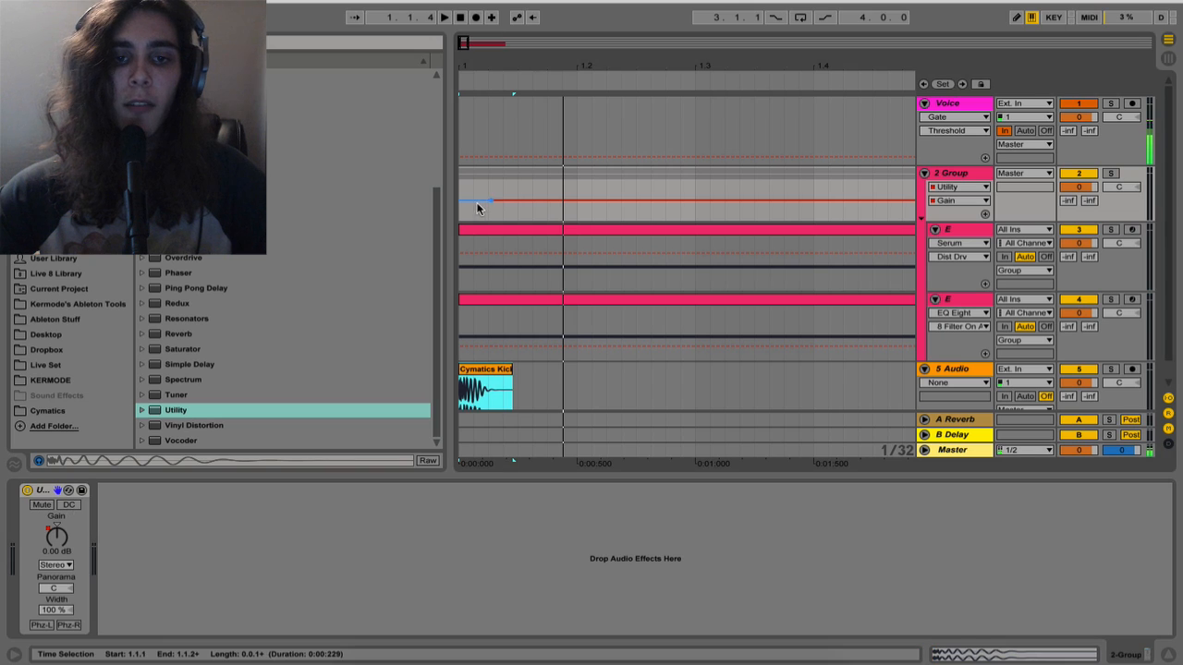
left_click(462, 189)
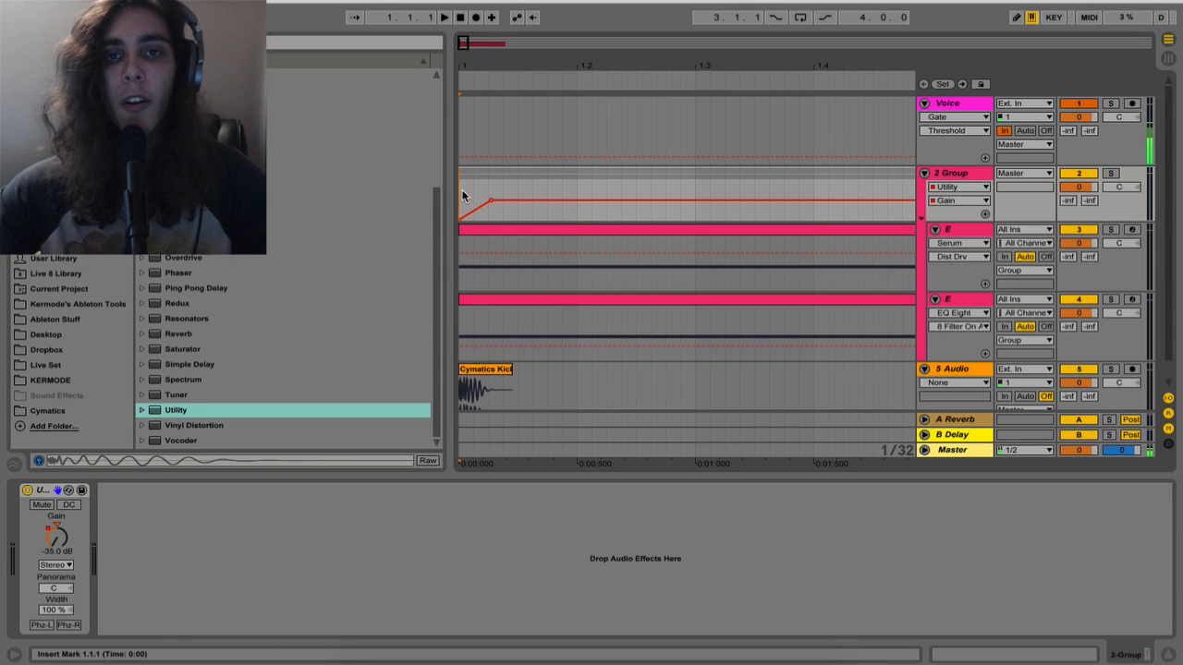
key("space")
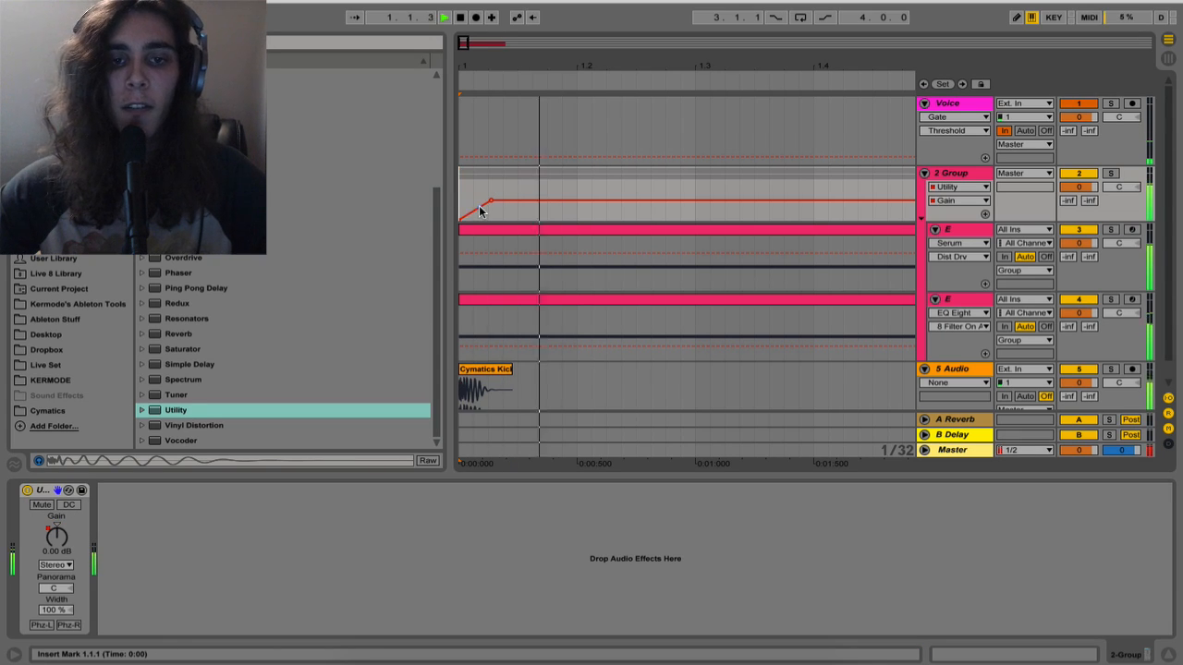
left_click_drag(479, 209, 479, 202)
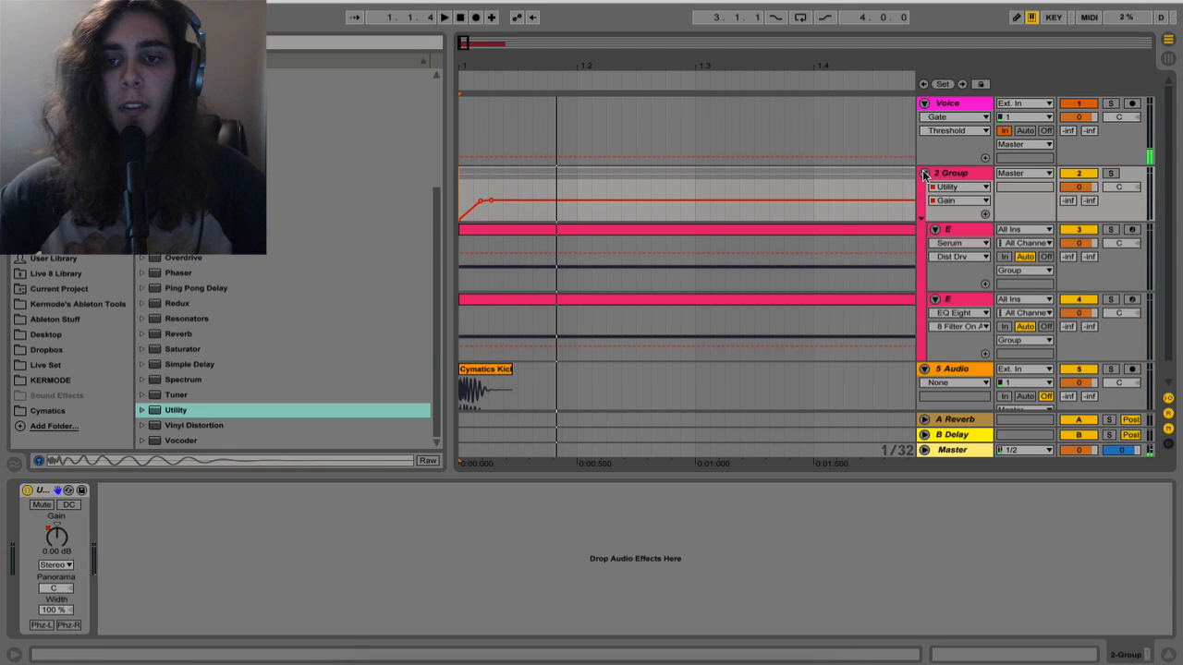
Fold the synth group and the kick audio track
left_click(924, 173)
left_click(924, 189)
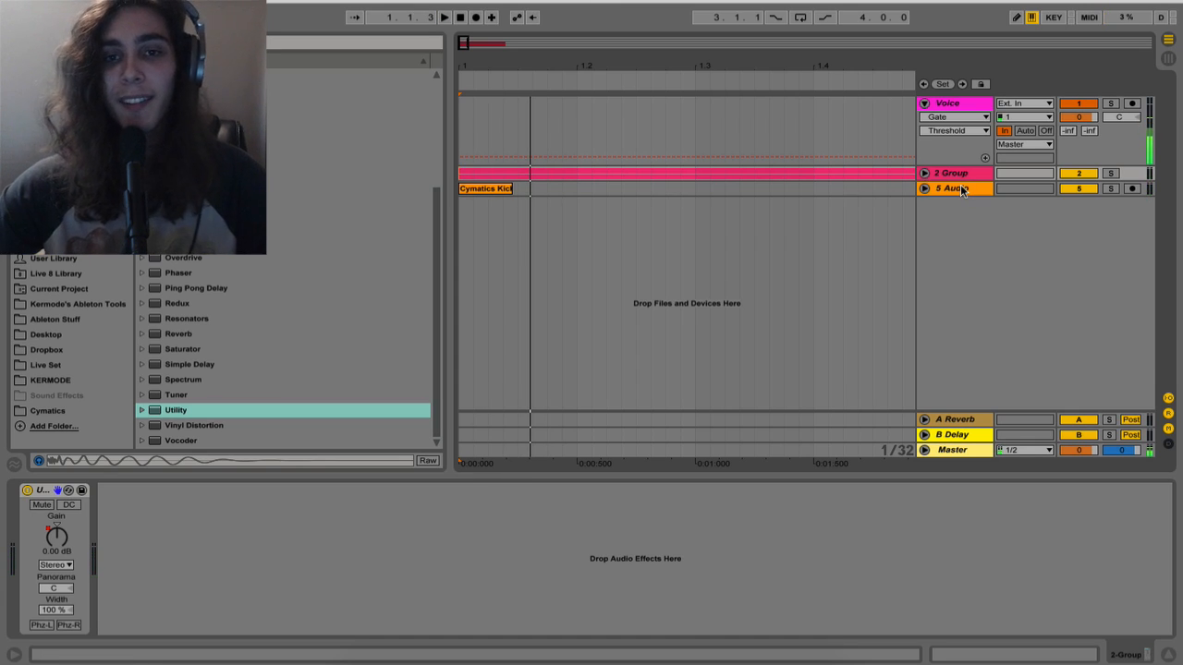
double_click(954, 173)
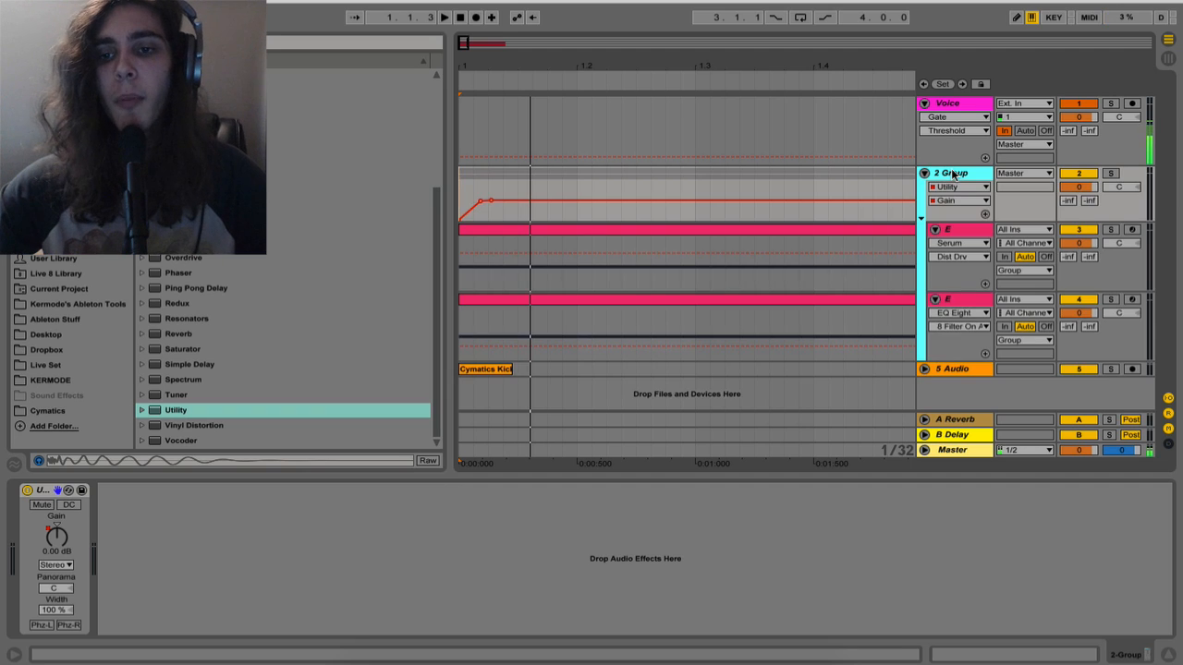
key("Left")
key("Down")
key("Right")
key("Left")
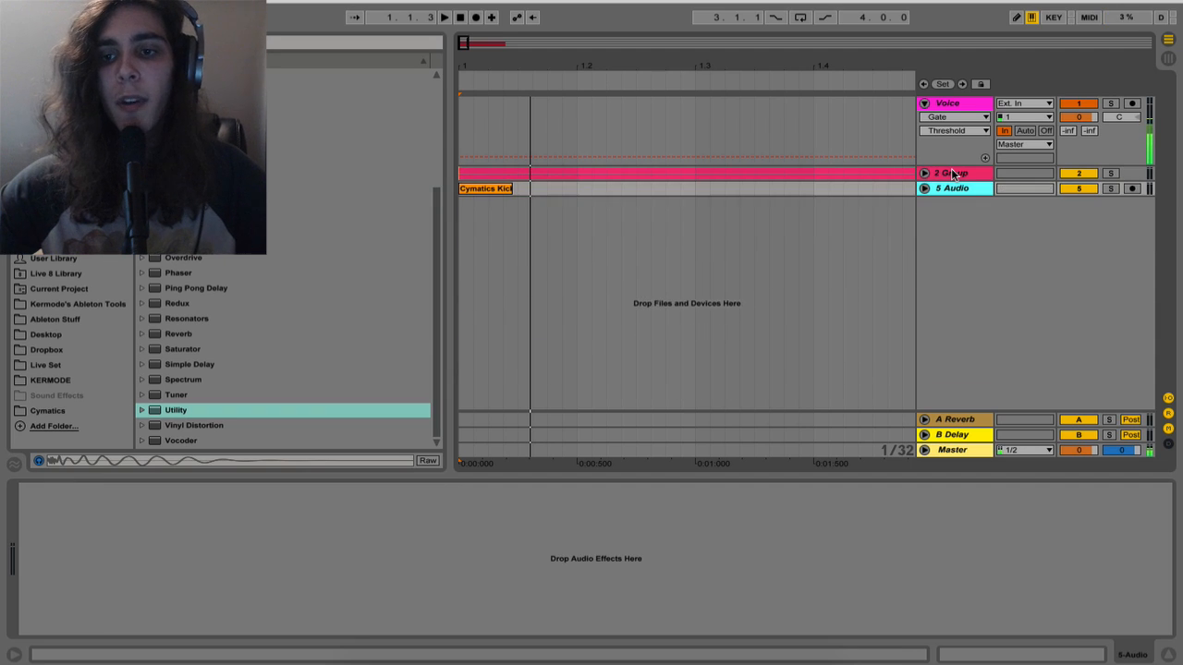
key("Up")
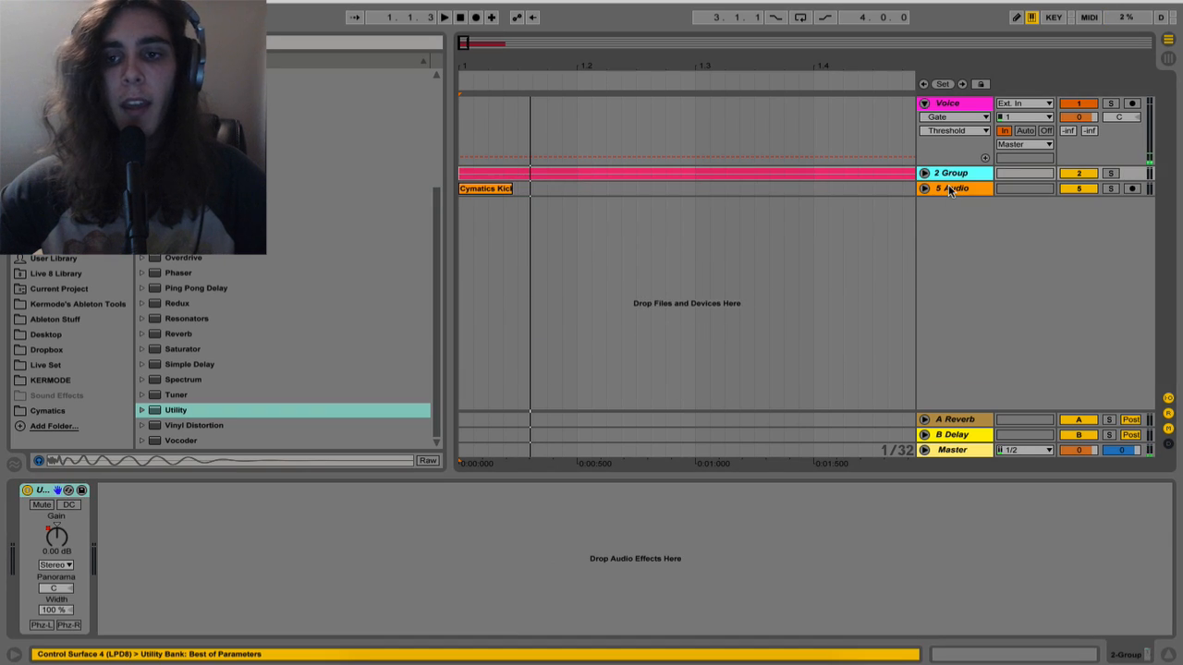
Insert an audio track below the kick track and set its monitoring to In
left_click(949, 189)
key("ctrl+t")
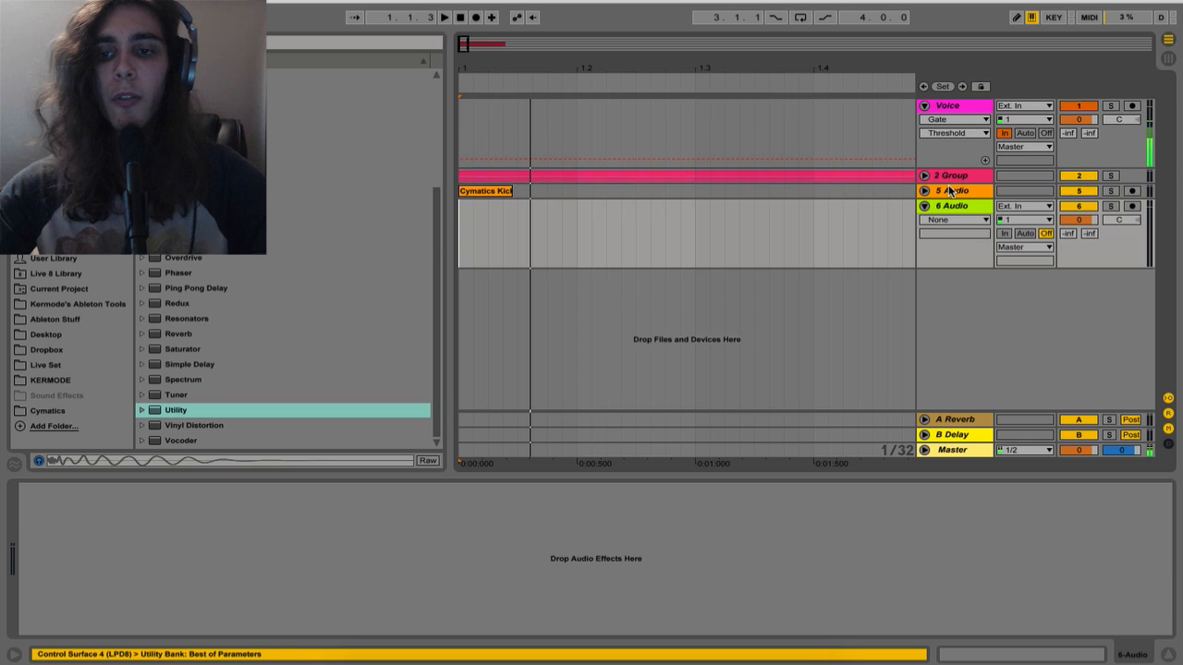
left_click(1004, 233)
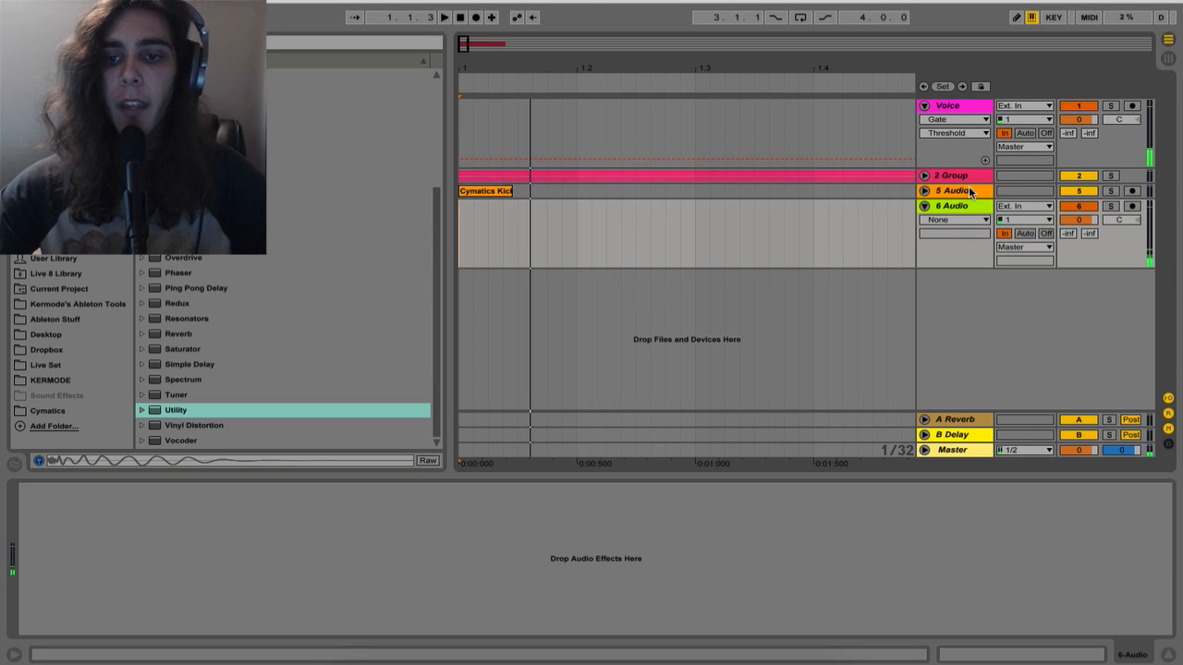
Route the outputs of the synth group and the kick track to 6-Audio and audition that bus soloed
left_click(970, 190)
key("shift+Up")
key("Right")
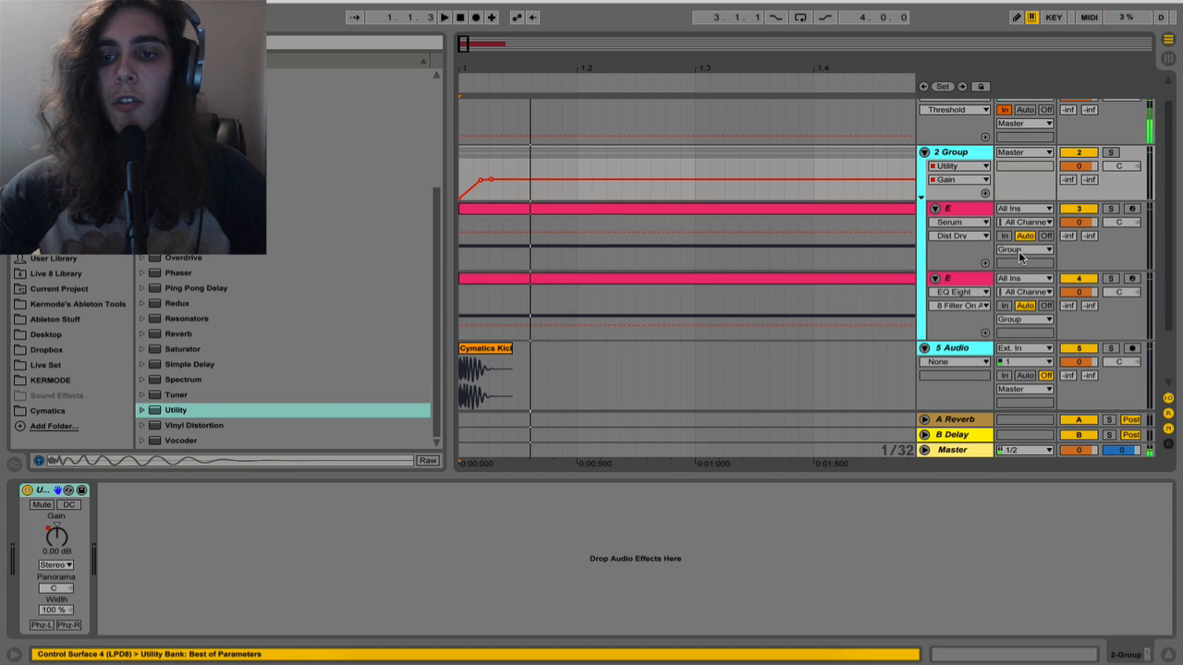
left_click(1020, 153)
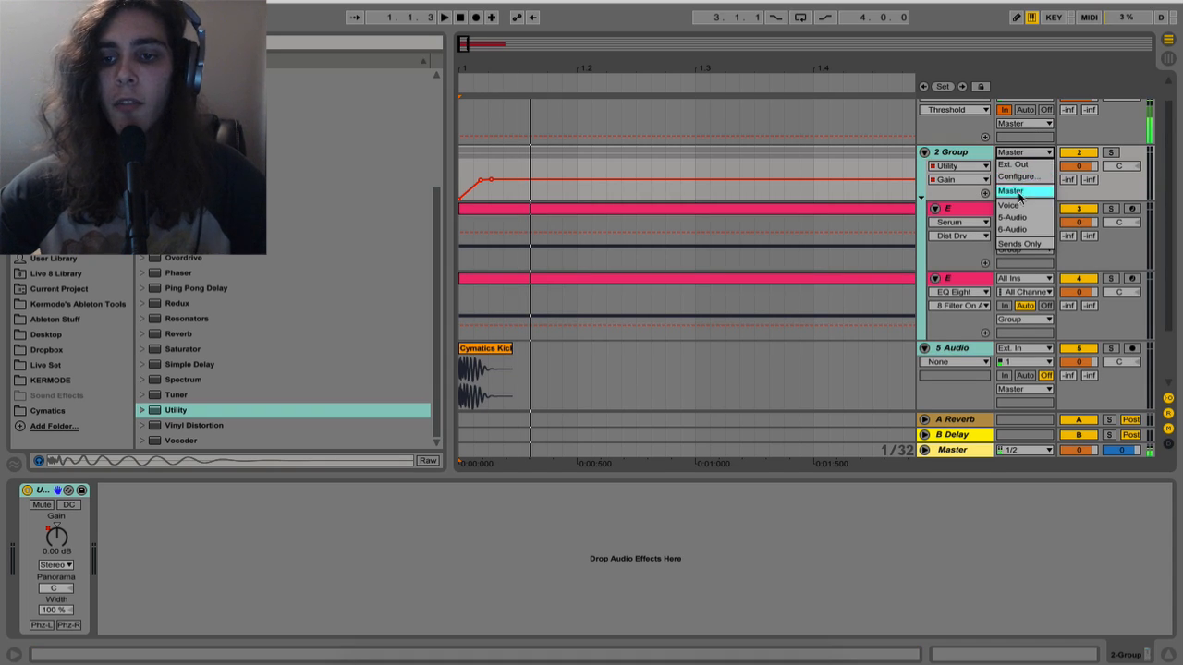
left_click(1020, 230)
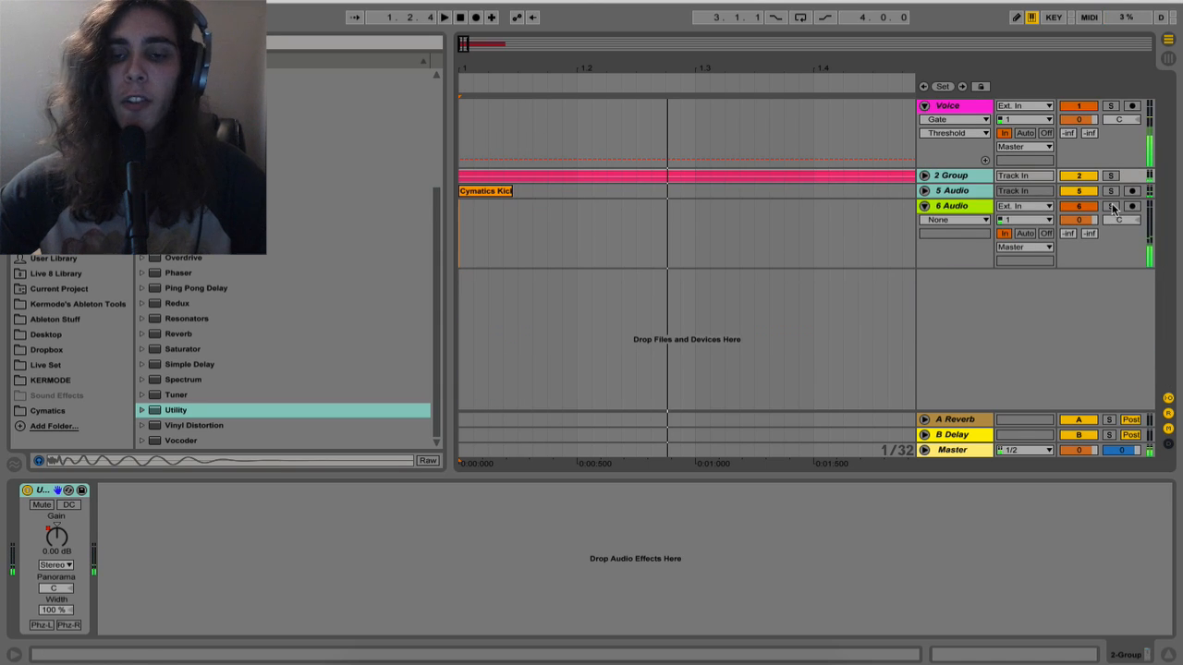
left_click(1112, 206)
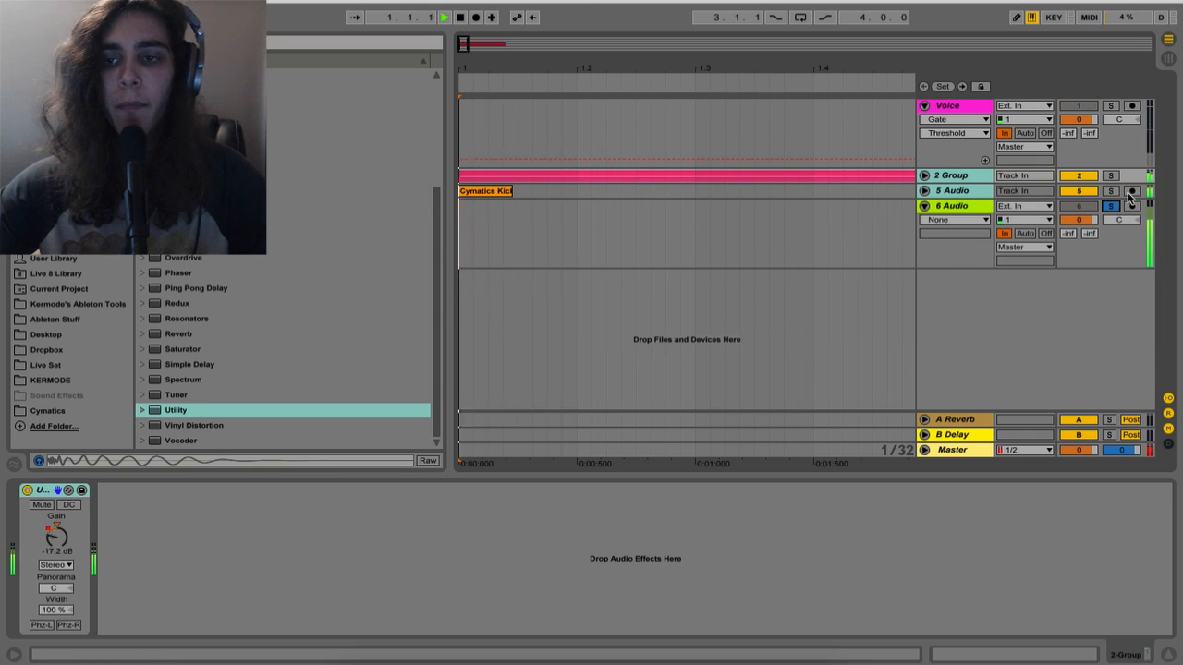
left_click(1111, 206)
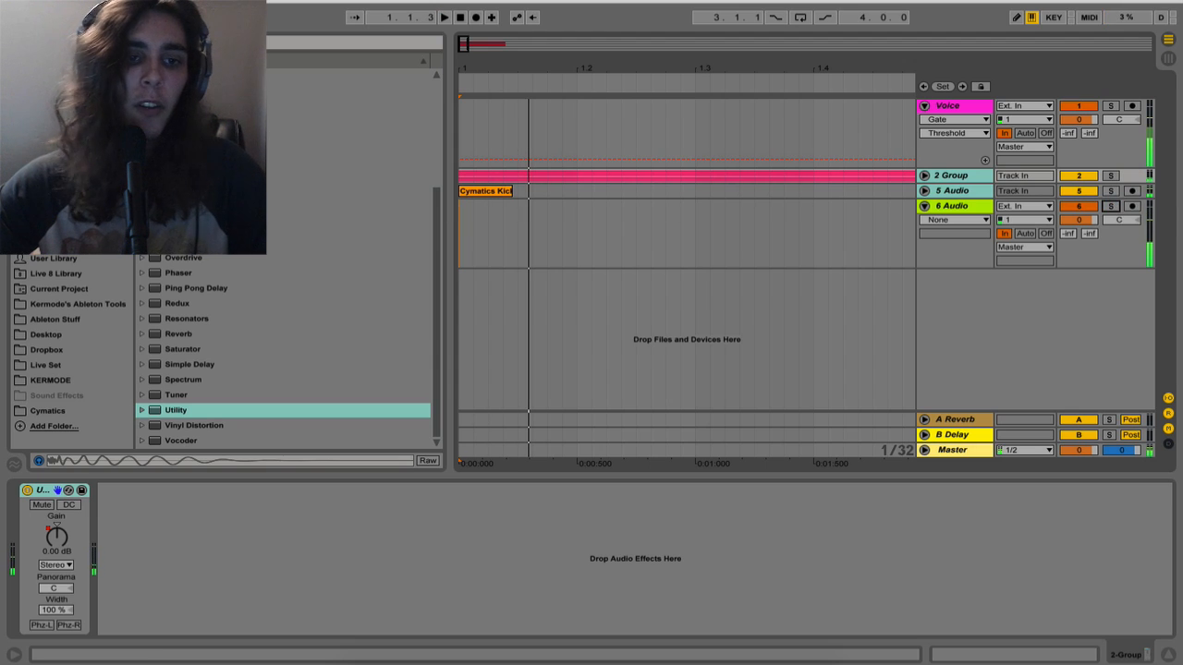
Add a Limiter to the 6 Audio bus track and play the layered bass through it
left_click_drag(185, 213, 494, 221)
key("space")
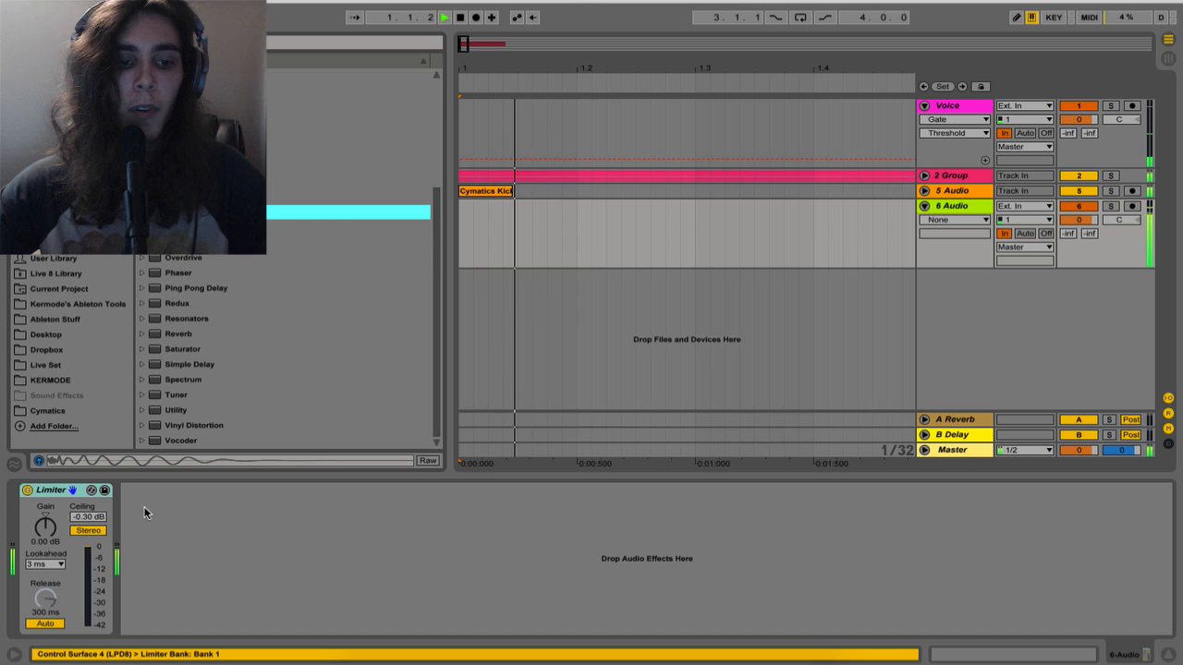
key("space")
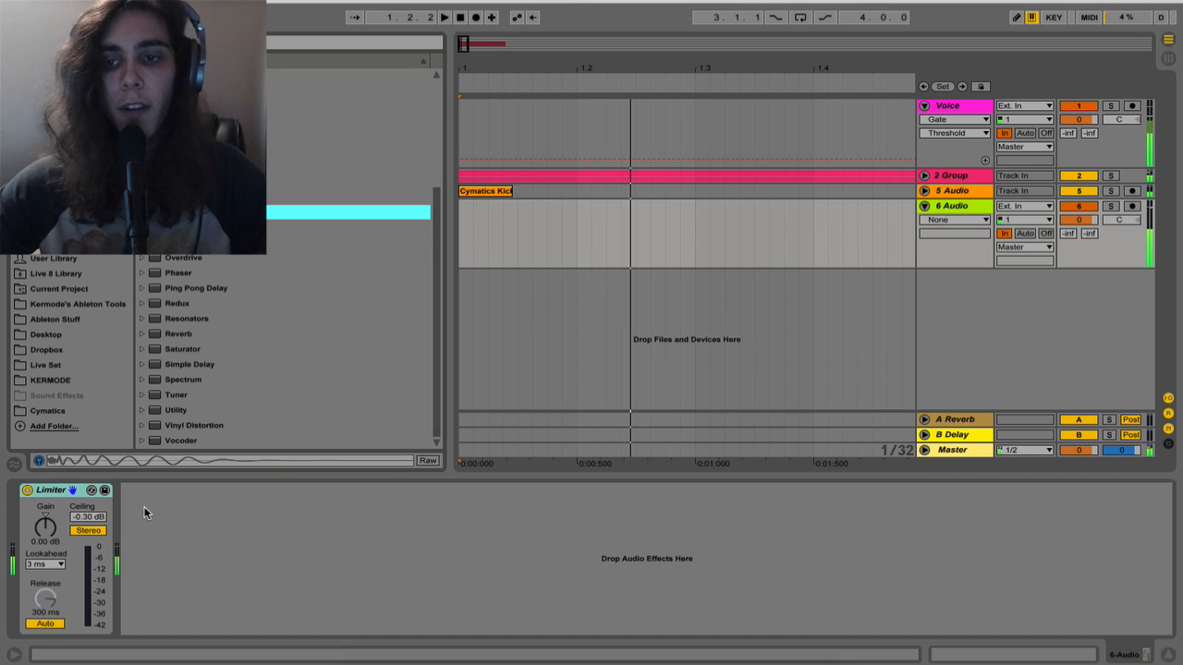
left_click(941, 192)
key("super+t")
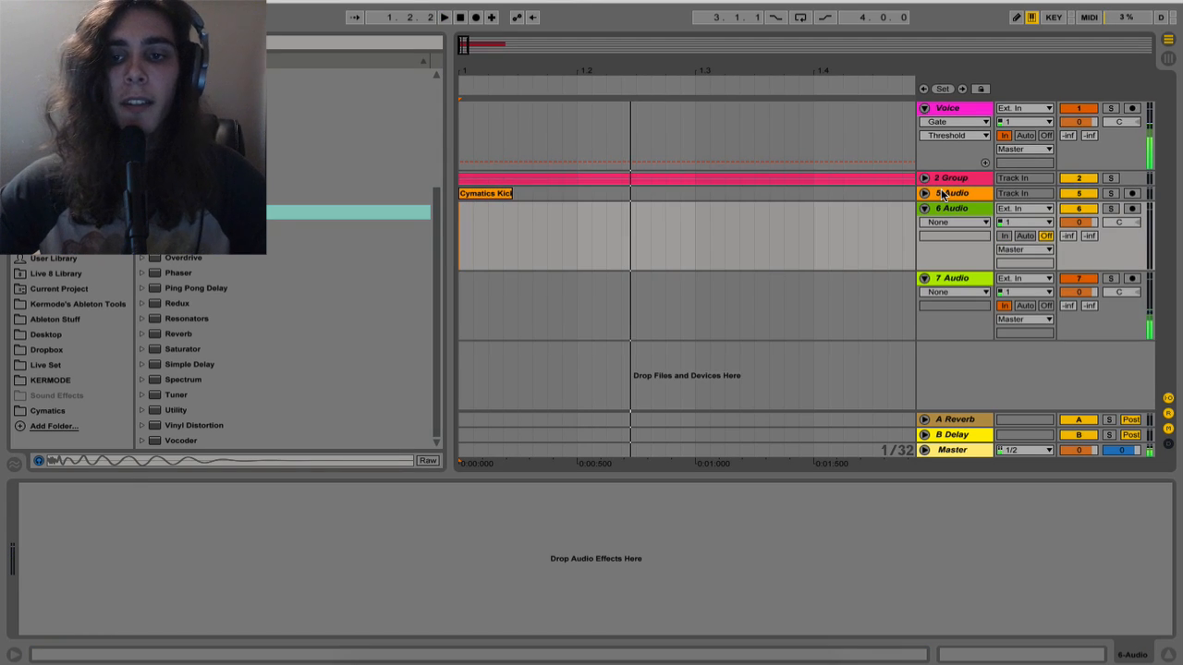
key("super+z")
Insert a MIDI track below the kick track and load Operator onto it
left_click(957, 193)
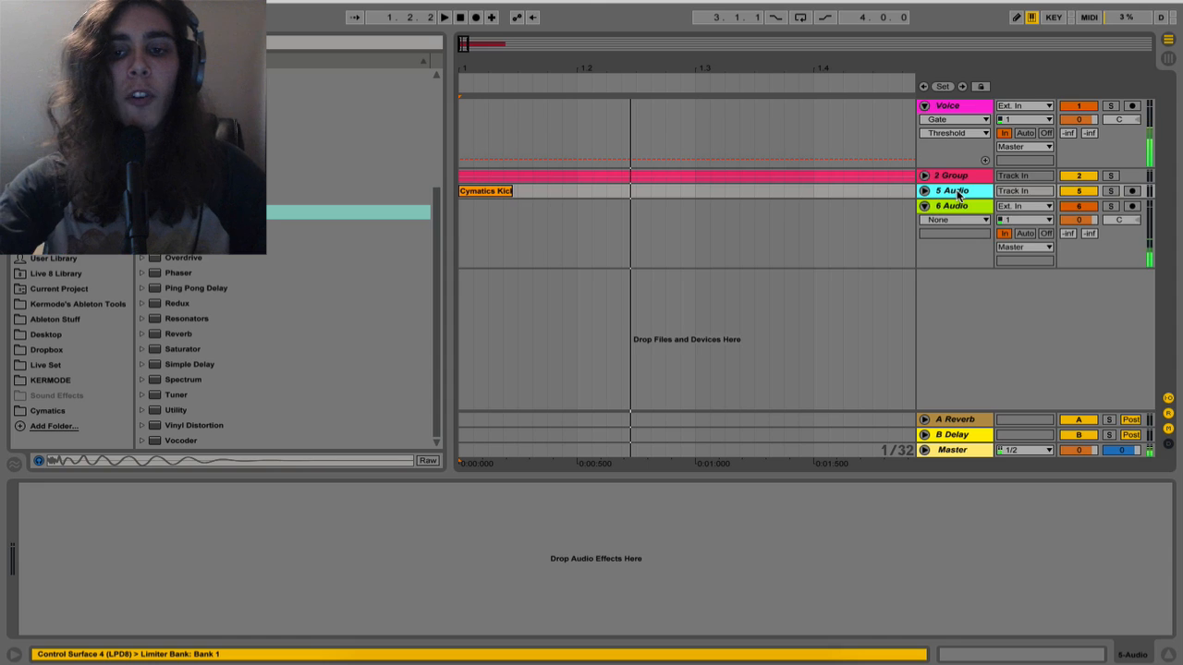
key("super+shift+t")
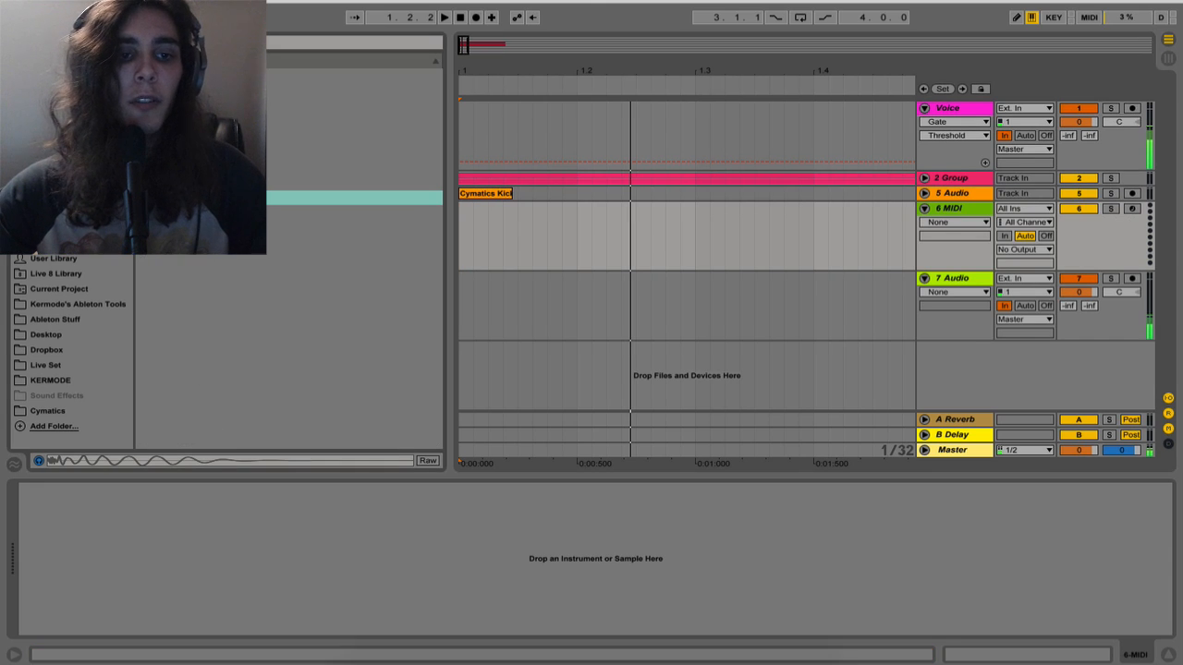
left_click_drag(251, 183, 555, 231)
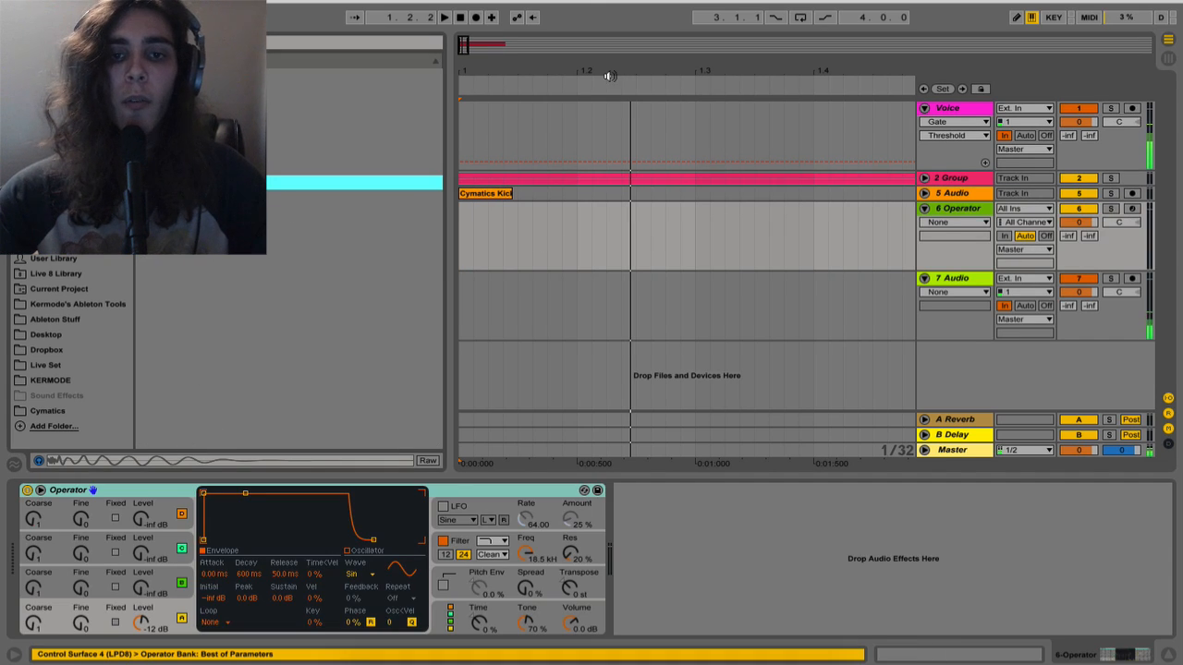
Create a two-bar MIDI clip from 1.1.1 on the Operator track and fill it with one sustained E3 note
left_click_drag(608, 73, 508, 71)
left_click_drag(768, 247, 345, 255)
key("super+shift+m")
double_click(474, 217)
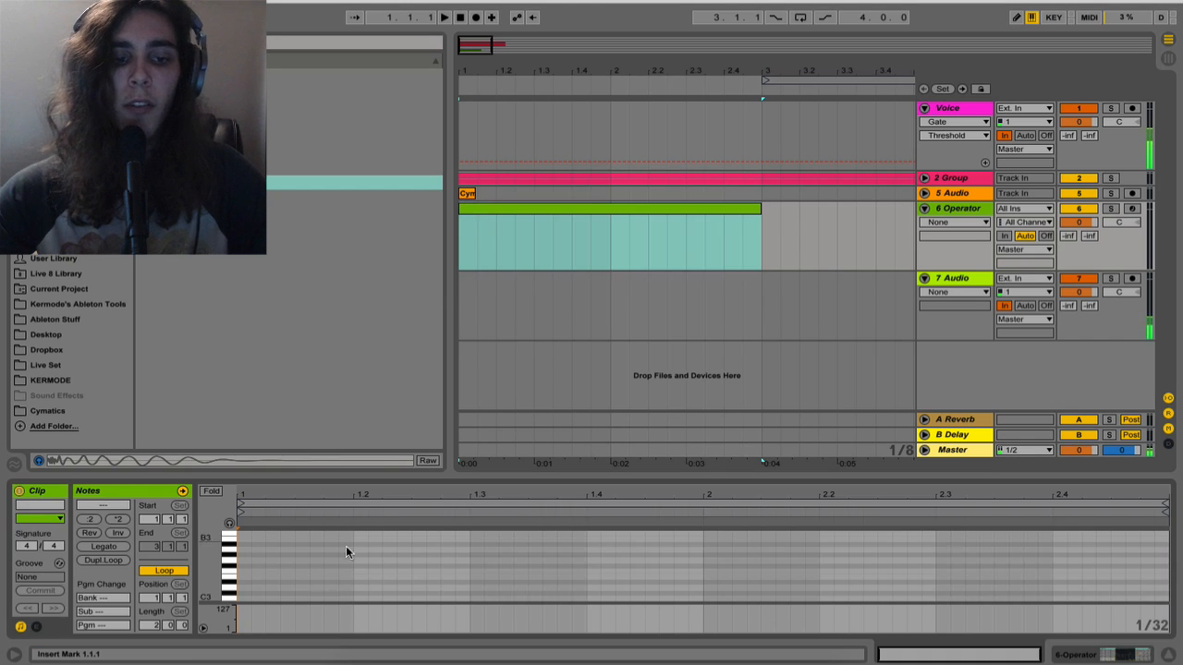
left_click(243, 579)
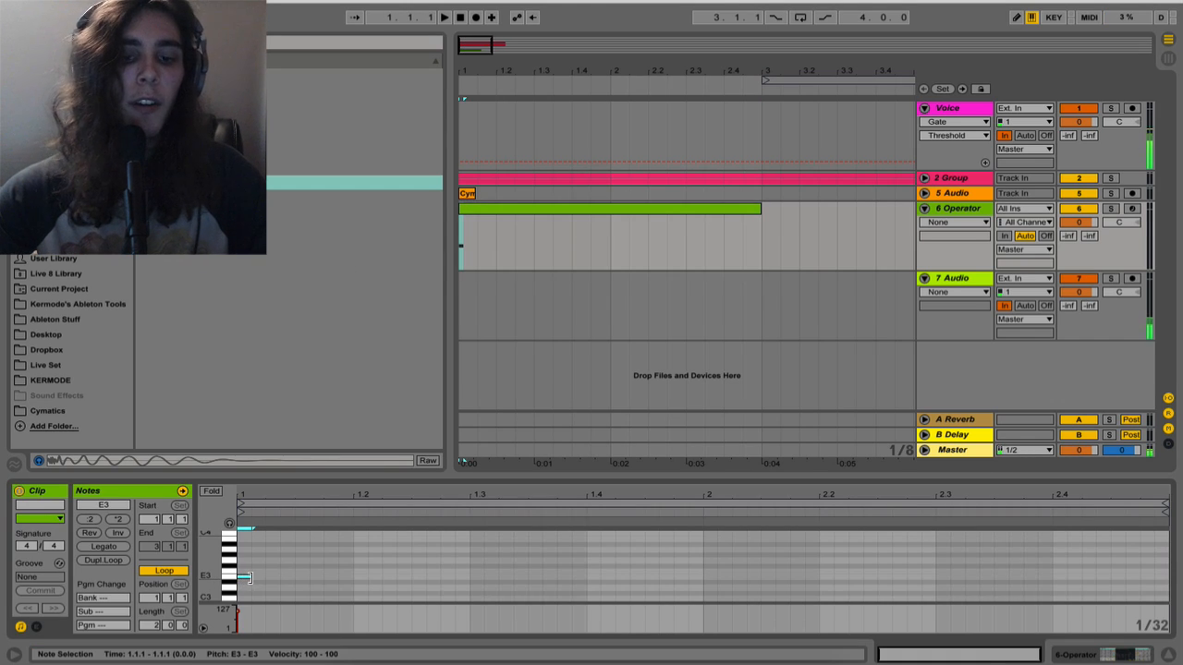
left_click_drag(247, 577, 1146, 575)
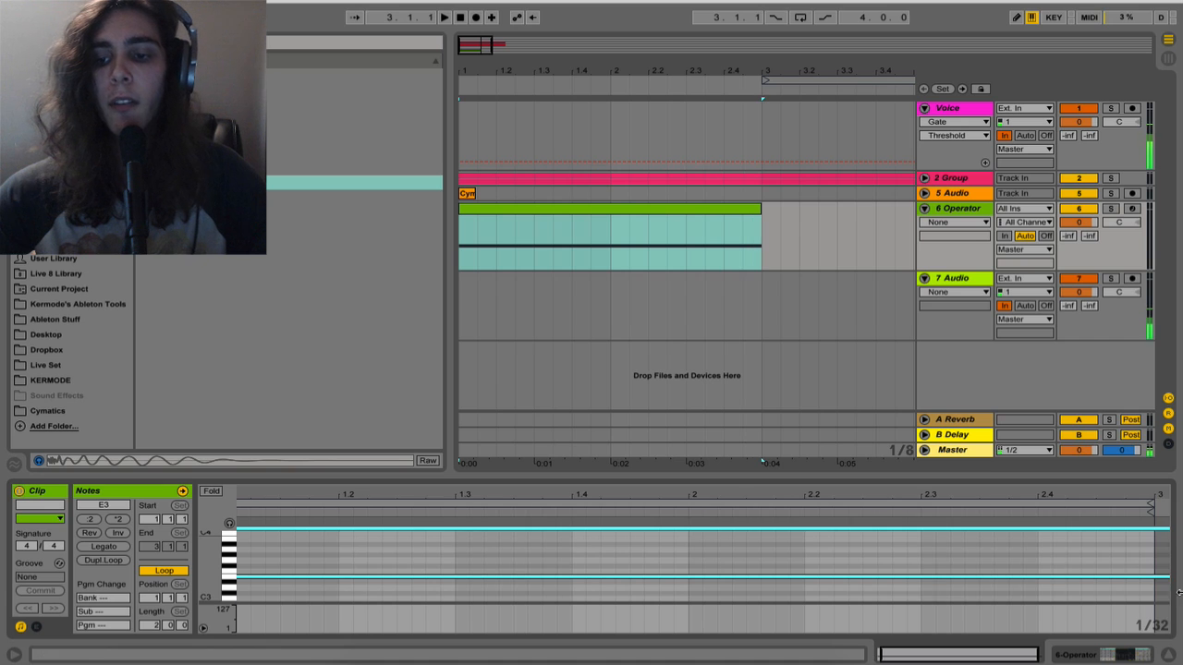
Set Operator's oscillator A envelope to 2.63 s decay and -inf dB sustain, and its waveform to Noise White
left_click(950, 209)
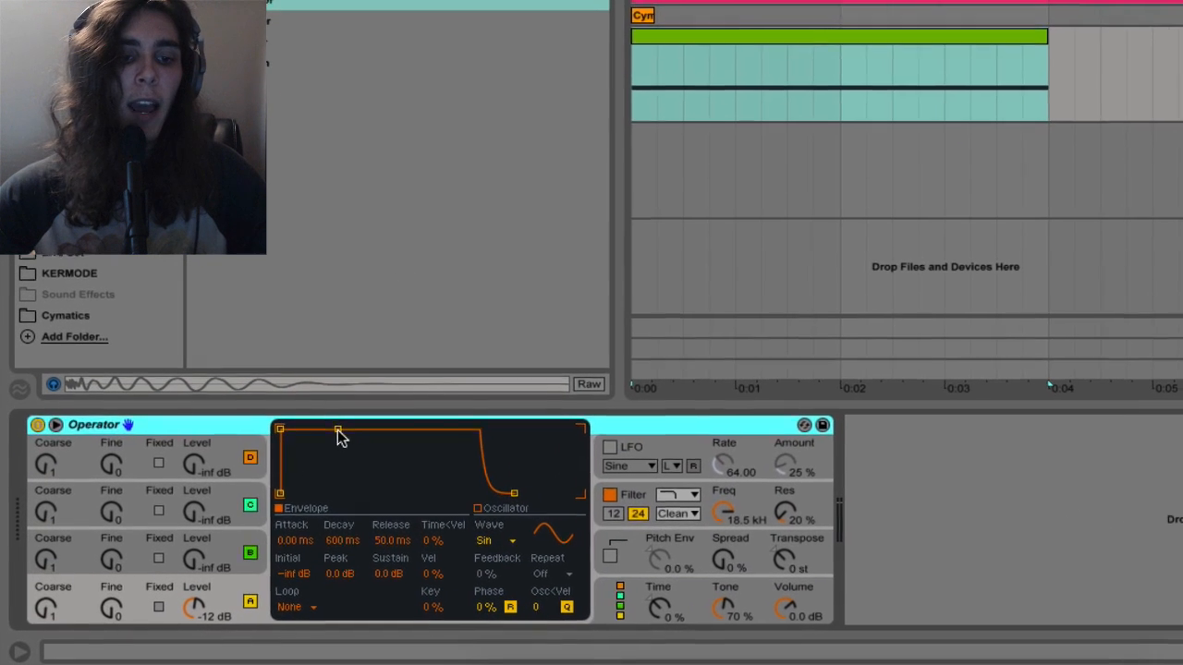
left_click_drag(340, 438, 351, 492)
key("space")
key("space")
key("space")
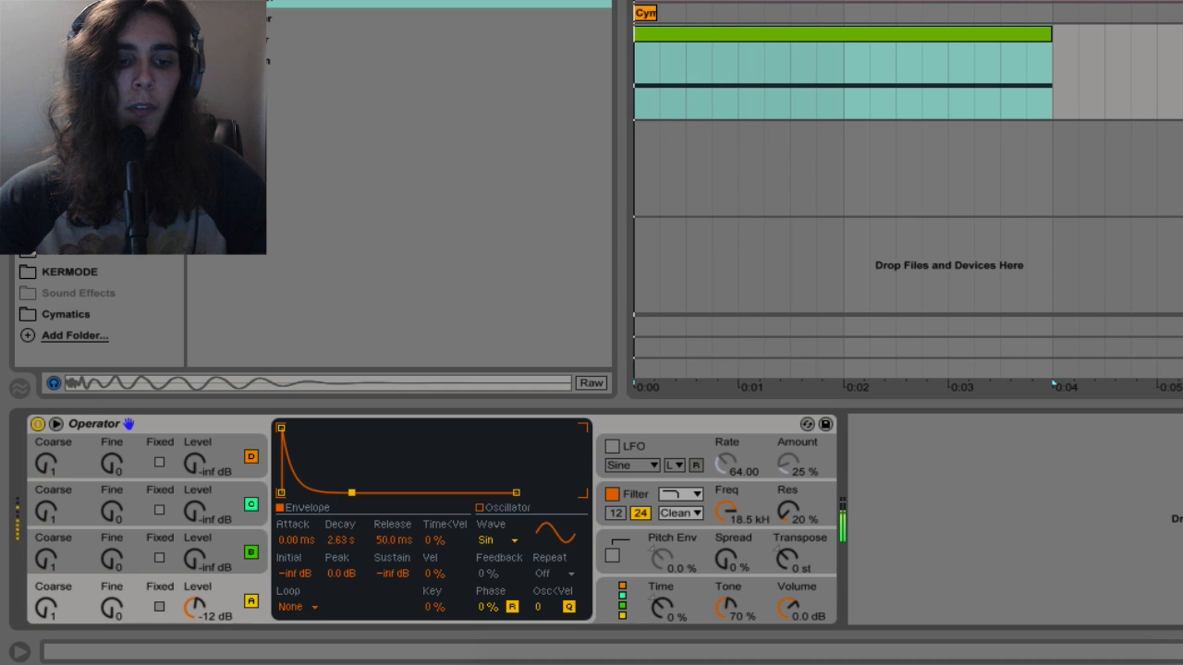
left_click(495, 540)
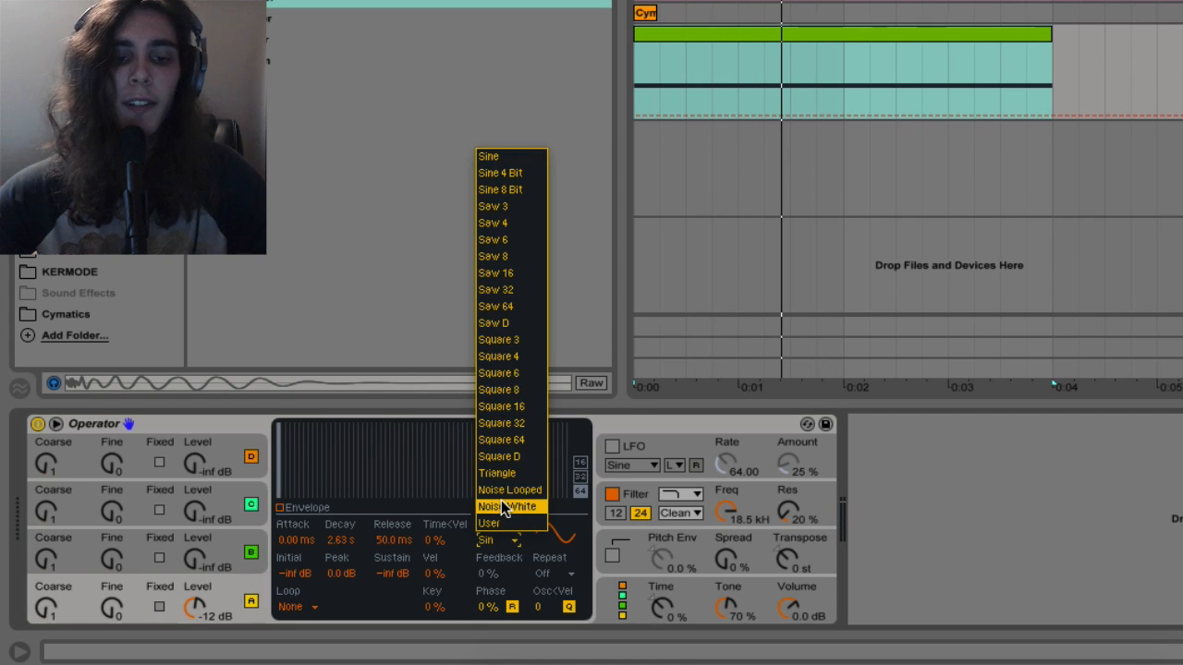
left_click(502, 503)
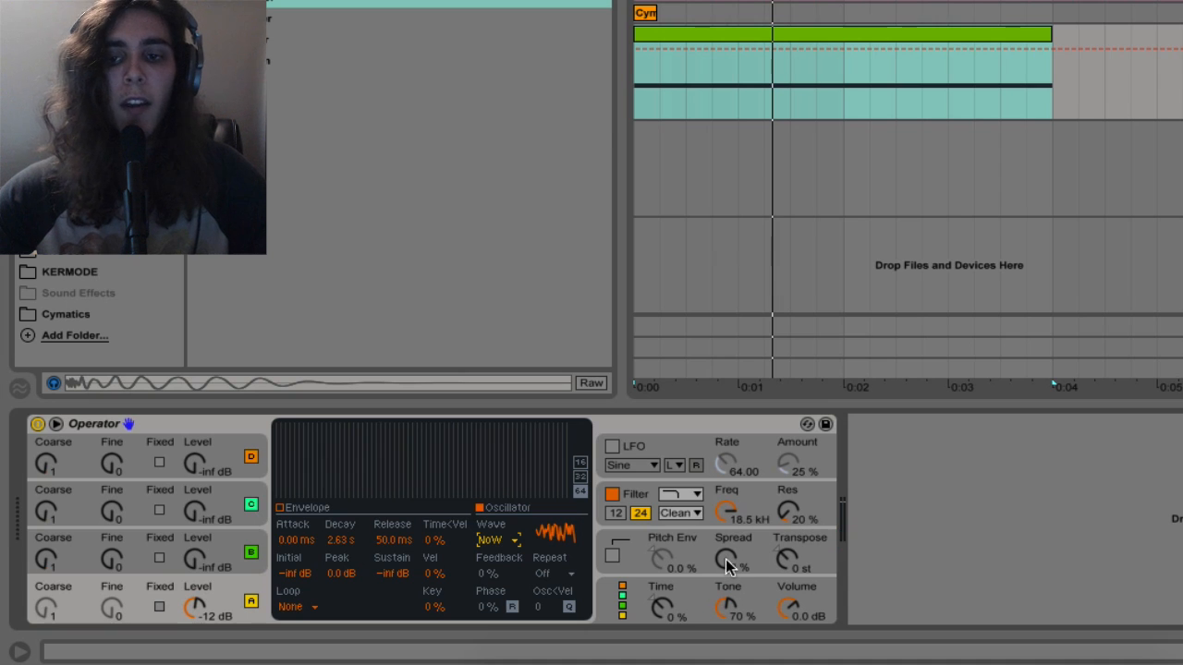
Set Operator's volume to -42 dB and its spread to 100 %, auditioning the noise layer
left_click_drag(788, 607, 787, 653)
key("space")
key("space")
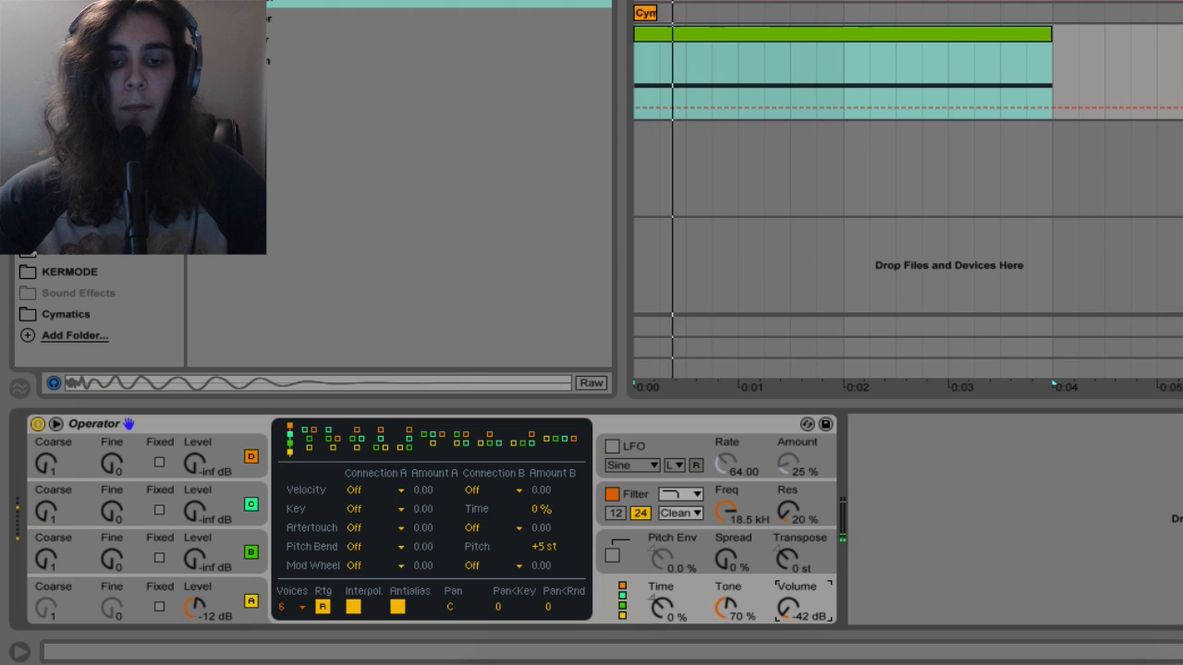
key("space")
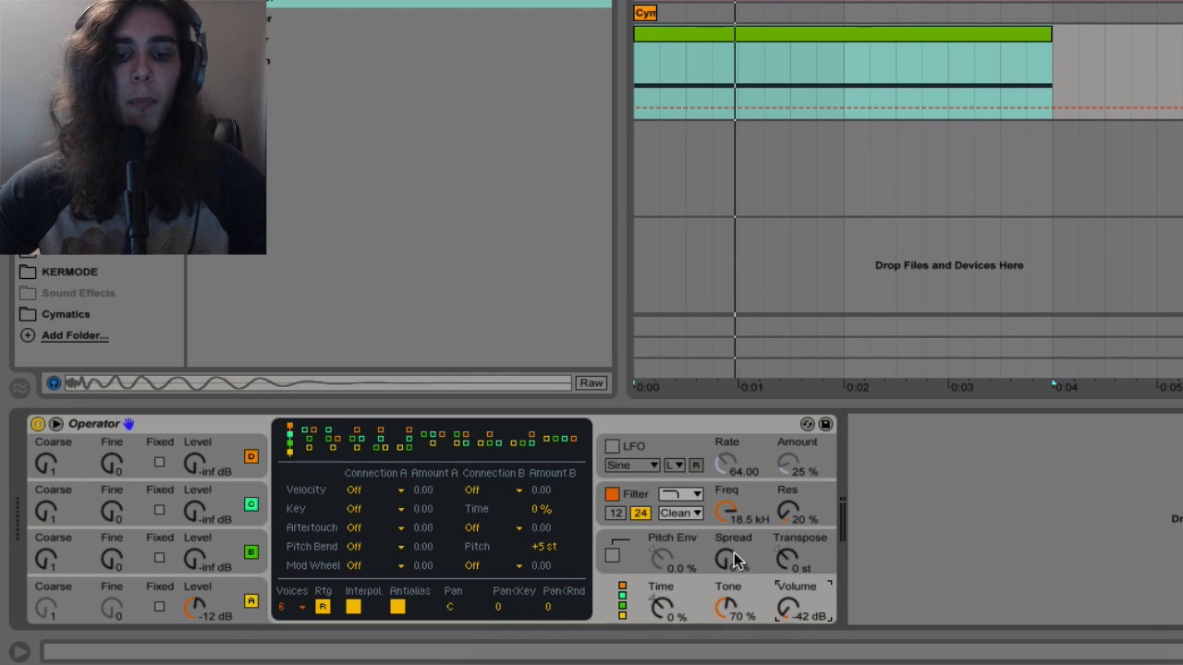
left_click_drag(731, 558, 731, 517)
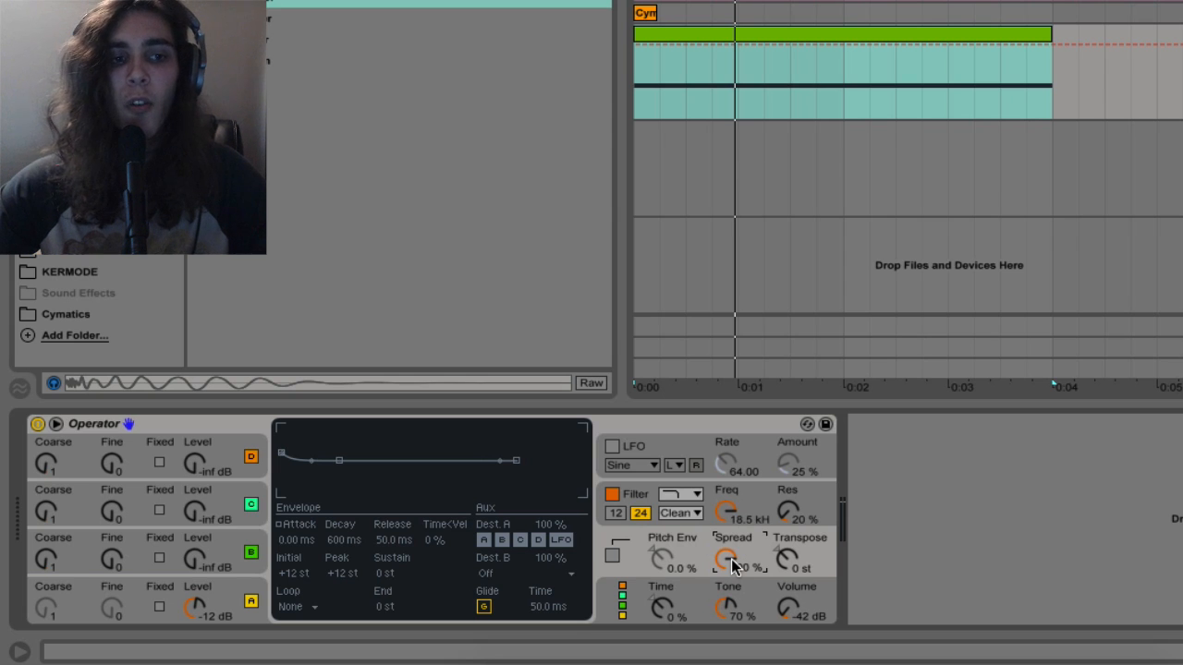
key("space")
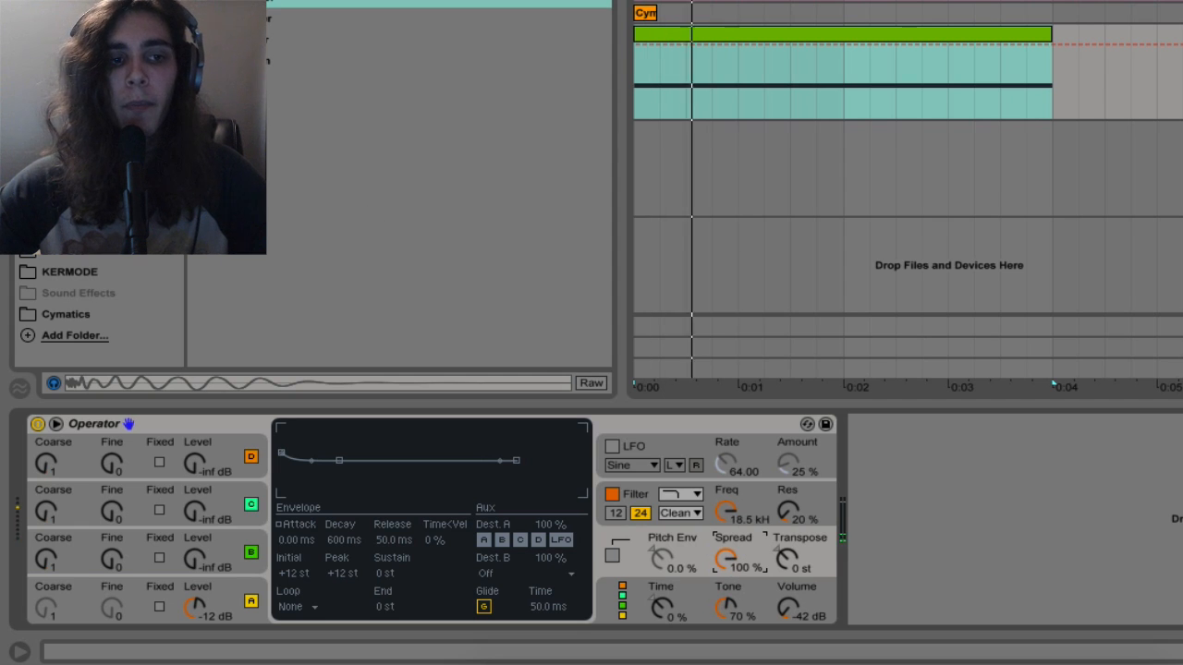
Add an Auto Pan after Operator on the noise track and set its phase to 0°
key("space")
key("space")
key("space")
left_click(81, 44)
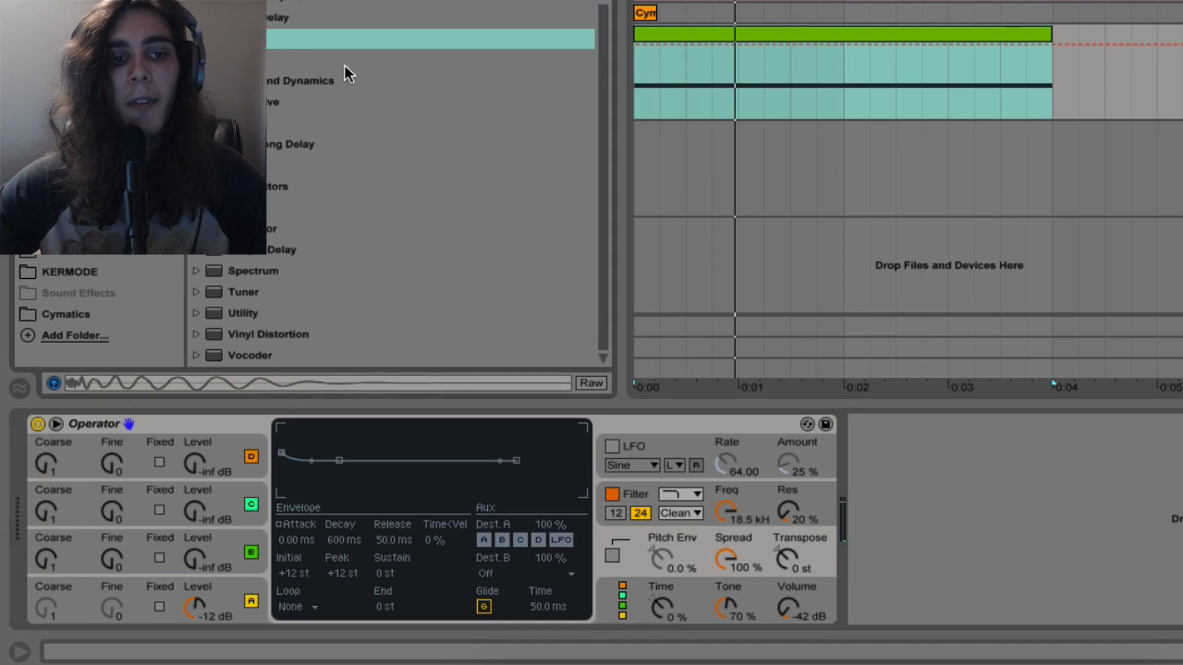
scroll(375, 78, "up", 4)
left_click_drag(375, 81, 863, 475)
mouse_move(991, 537)
left_mouse_down()
mouse_move(990, 592)
mouse_move(999, 537)
left_mouse_up()
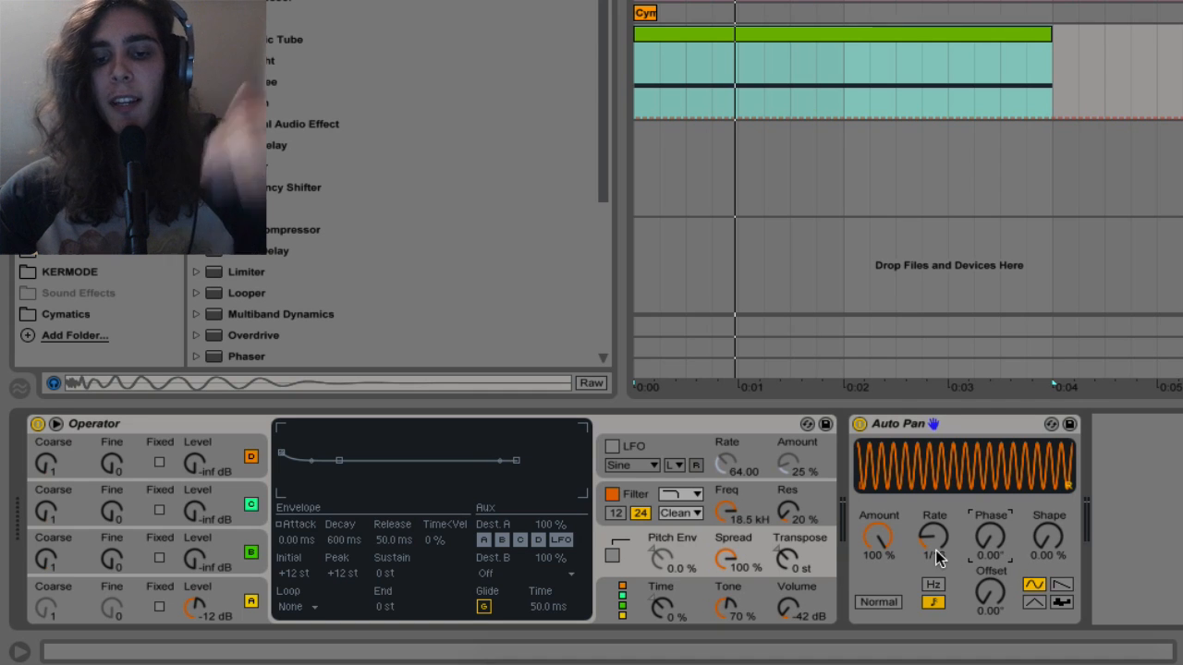
Switch Auto Pan's rate to Hz mode, set it to 29.1 Hz and audition the sound
left_click(933, 584)
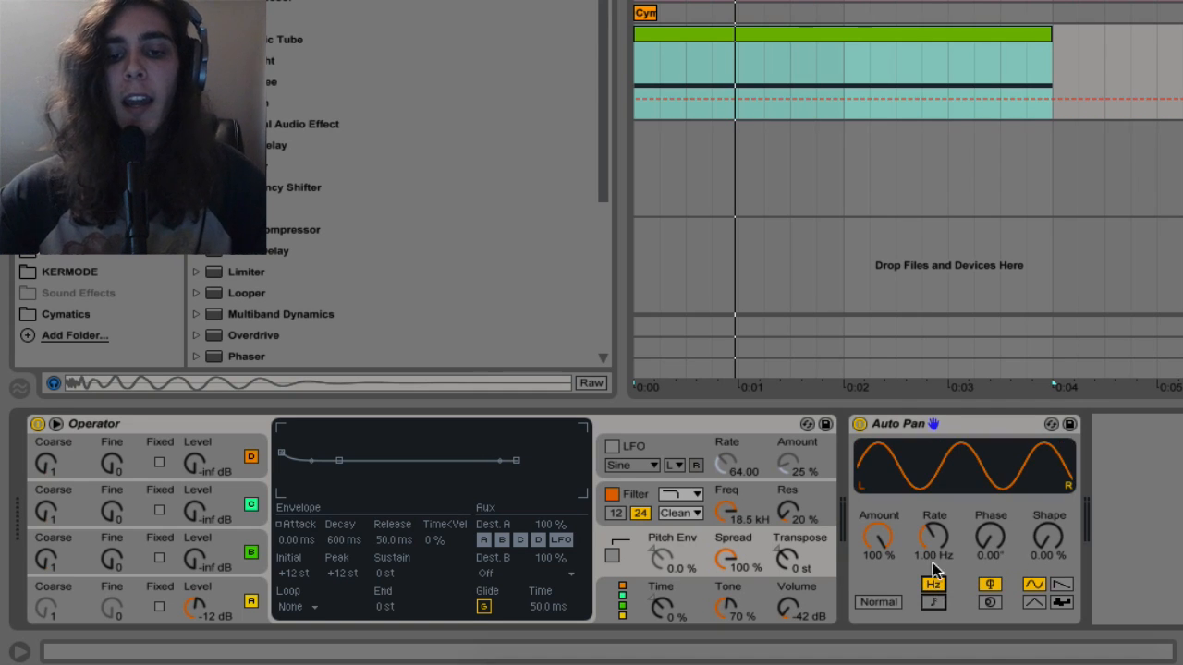
mouse_move(934, 536)
left_mouse_down()
mouse_move(933, 523)
mouse_move(940, 545)
left_mouse_up()
key("space")
key("space")
key("space")
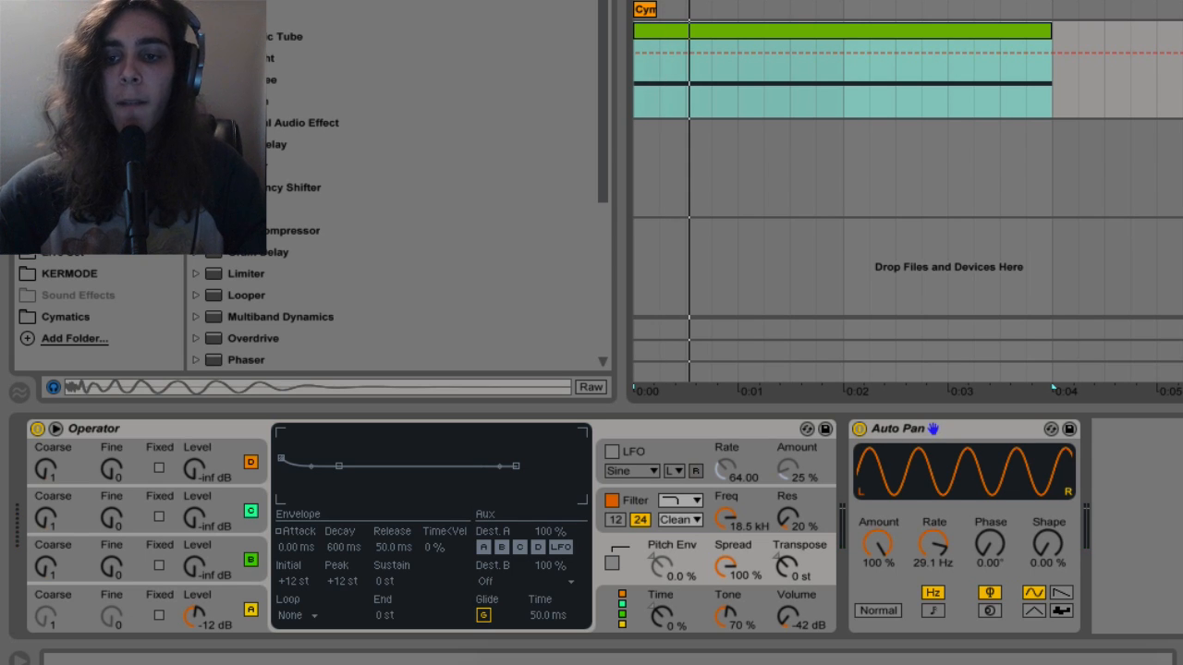
key("space")
key("space")
Rename the audio bus track holding the Limiter as 808 and leave it disarmed
left_click(1088, 232)
key("super+r")
type("808")
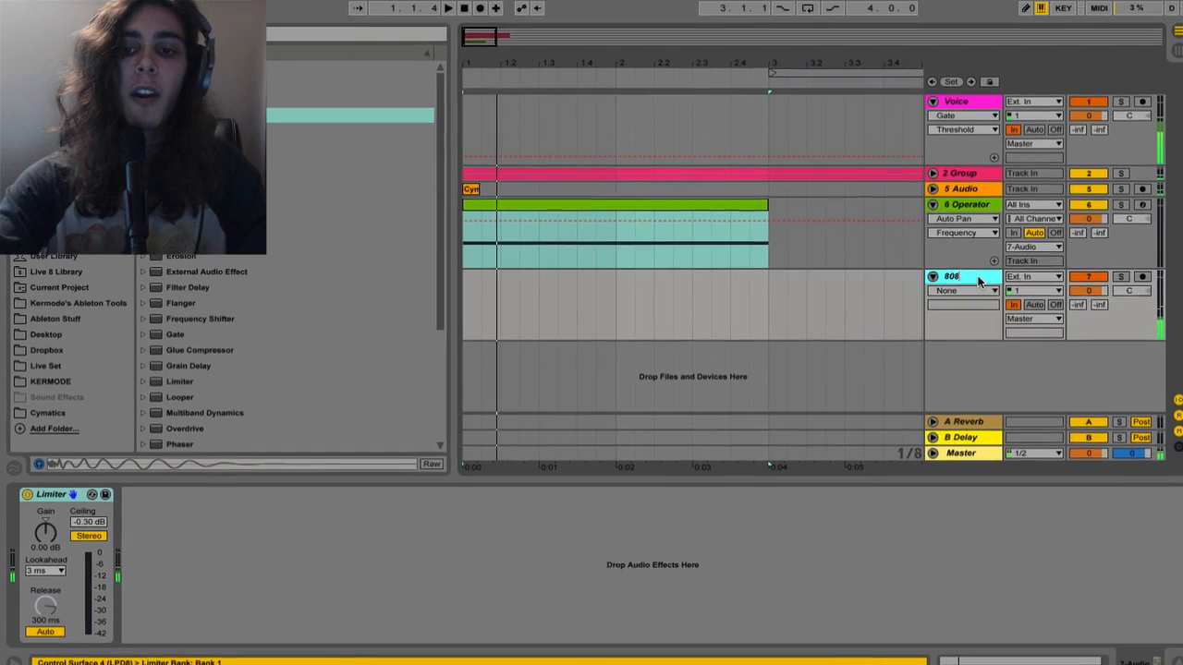
key("Return")
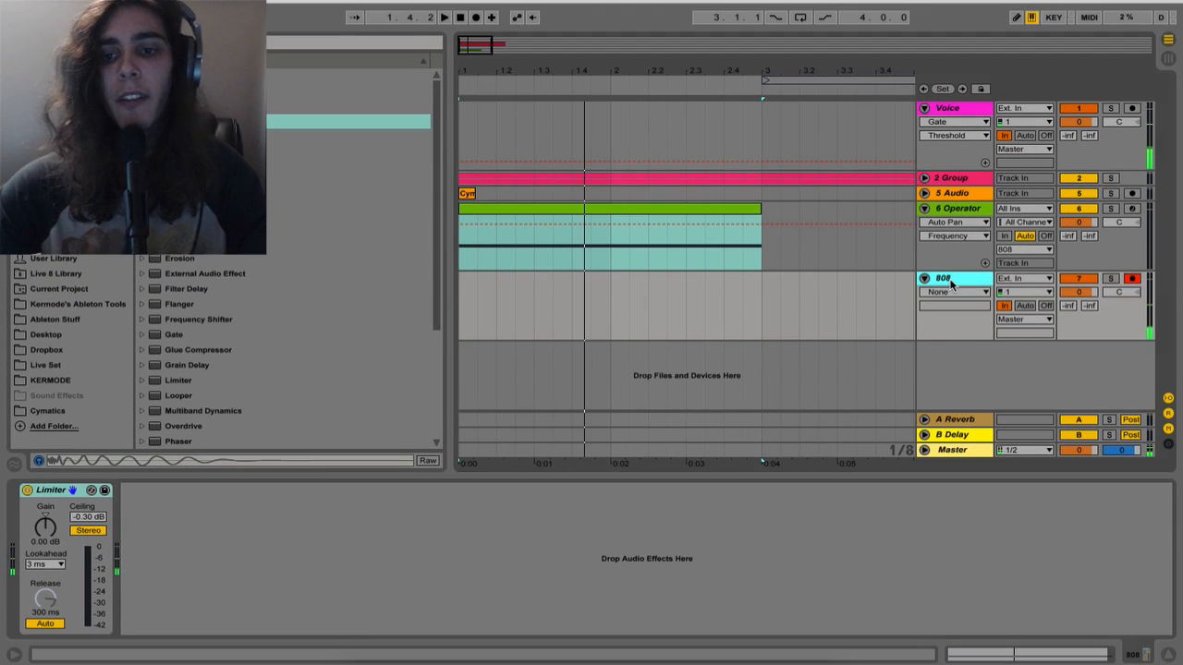
double_click(951, 282)
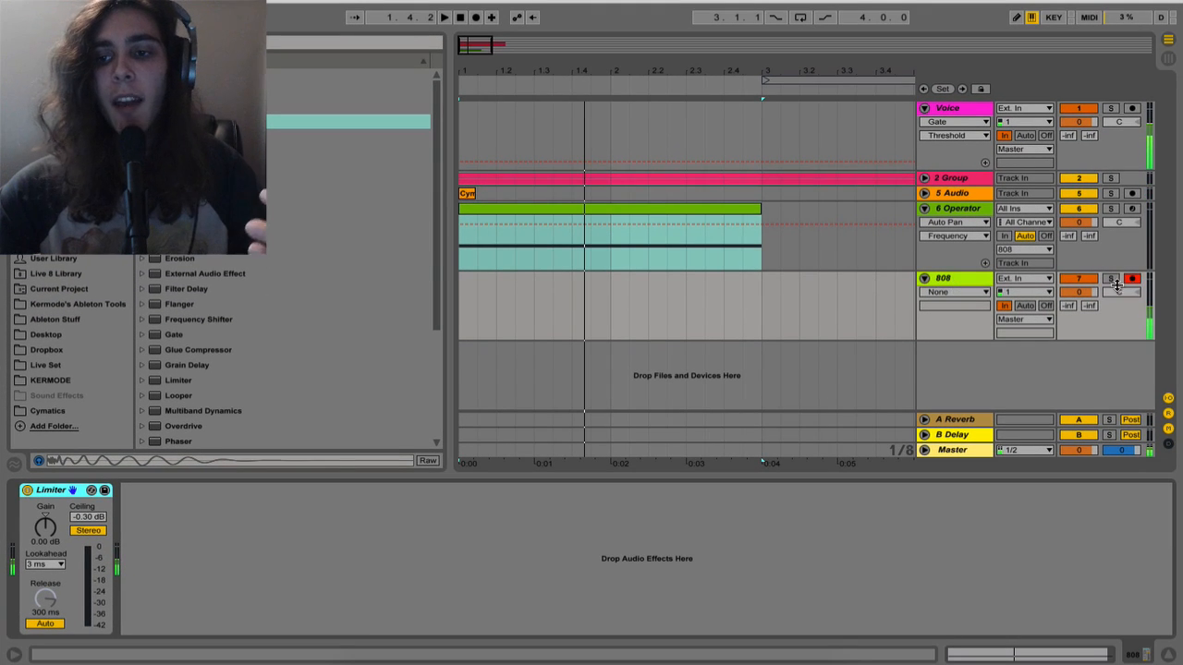
left_click(1131, 282)
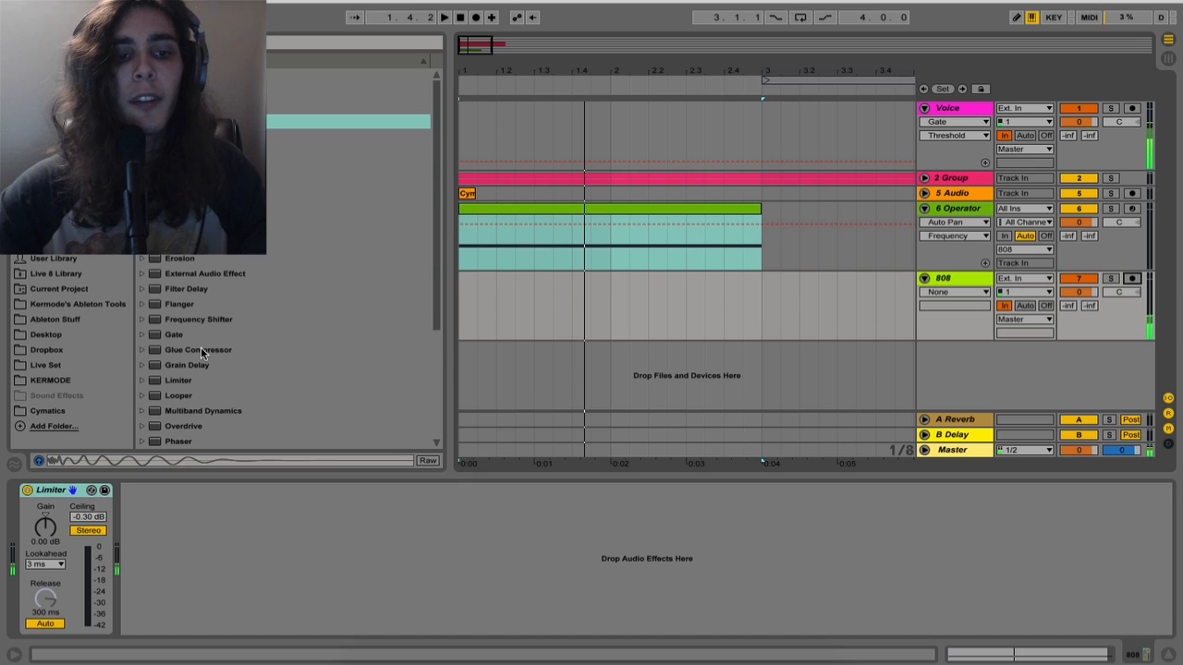
Insert a Glue Compressor before the Limiter on the 808 track, enable its Soft clipping and audition the result
left_click_drag(200, 351, 74, 532)
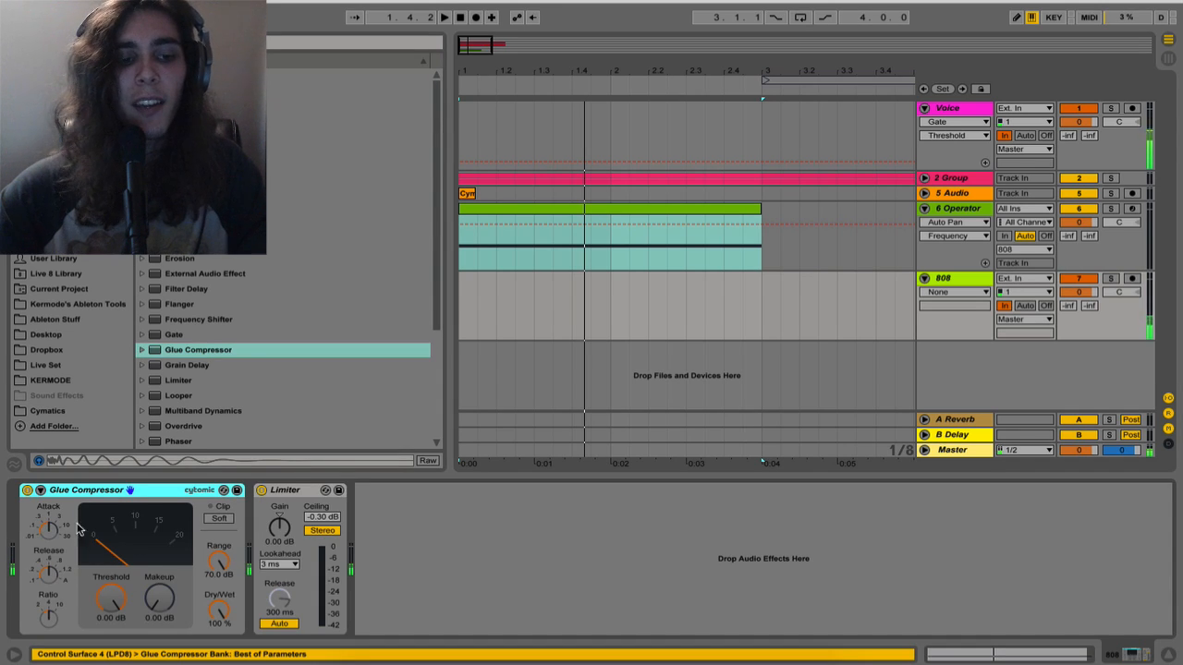
left_click(219, 518)
mouse_move(217, 562)
left_mouse_down()
mouse_move(218, 588)
mouse_move(217, 560)
left_mouse_up()
key("space")
key("space")
key("space")
Set the Glue Compressor's makeup gain to 4.76 dB while auditioning the layered bass
key("space")
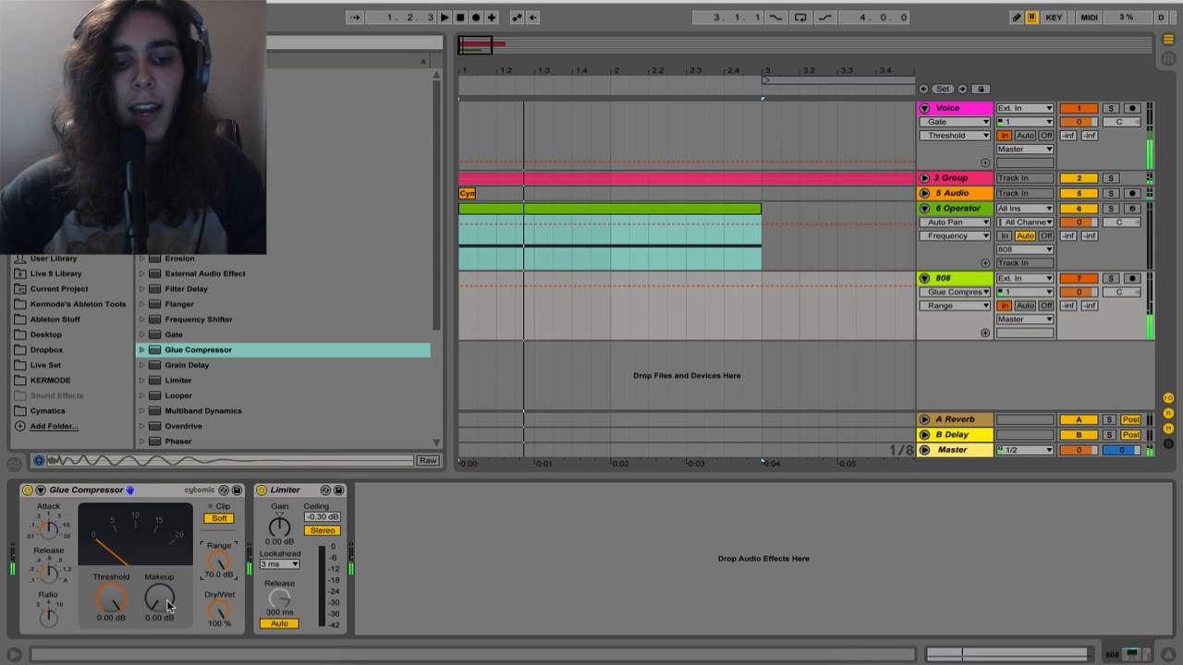
left_click_drag(165, 601, 165, 563)
key("space")
key("space")
key("space")
key("space")
key("space")
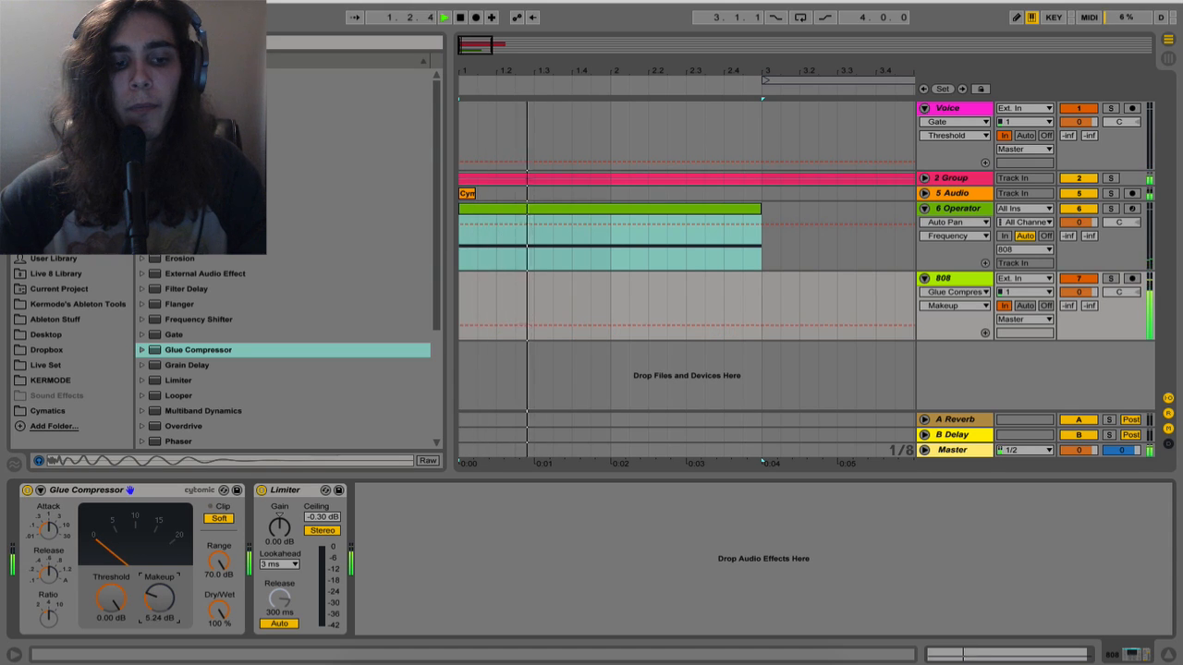
key("space")
key("space")
key("space")
key("space")
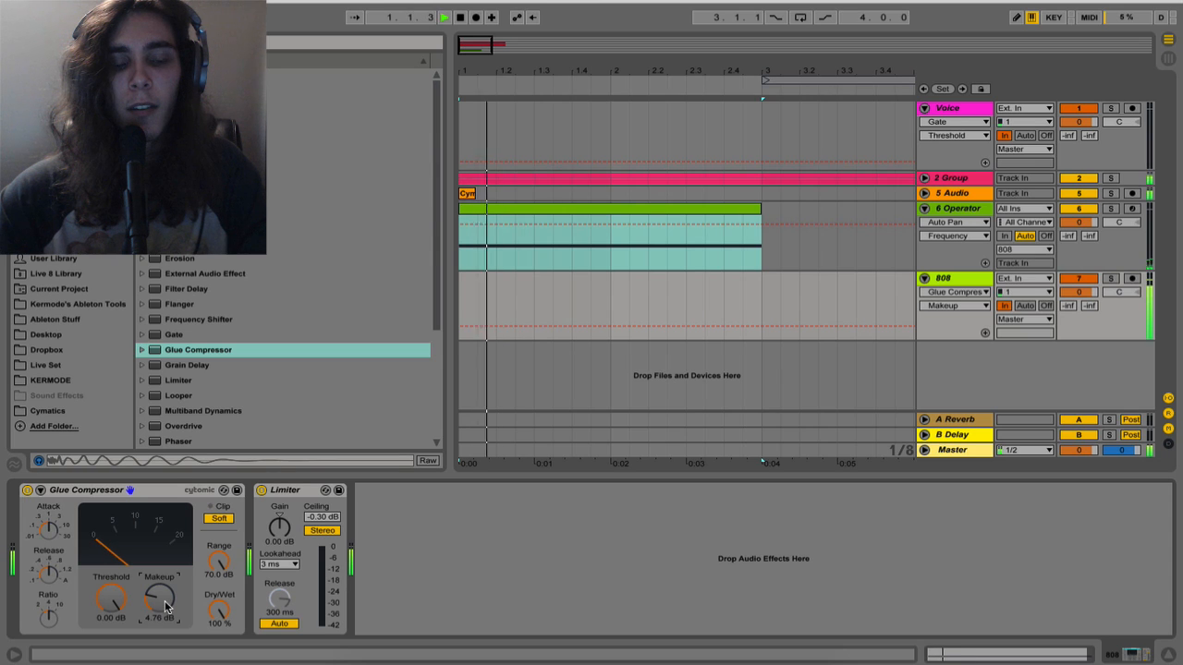
key("space")
key("space")
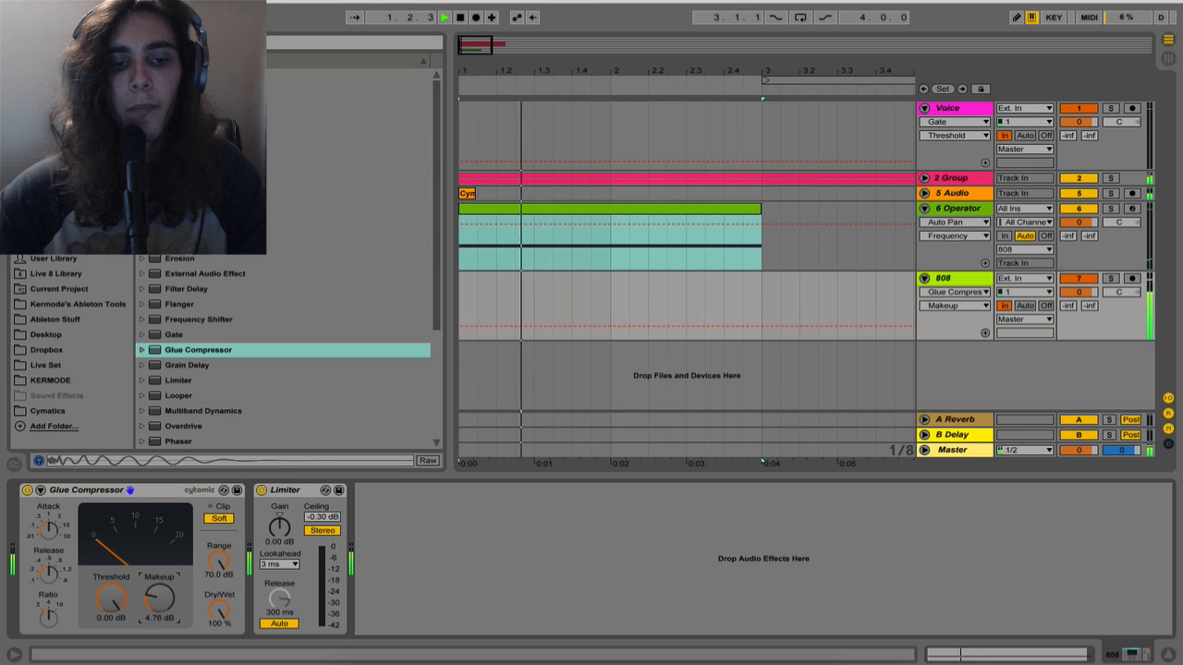
key("space")
key("space")
Raise the Limiter's gain to 7.40 dB on the 808 track, auditioning the result
key("space")
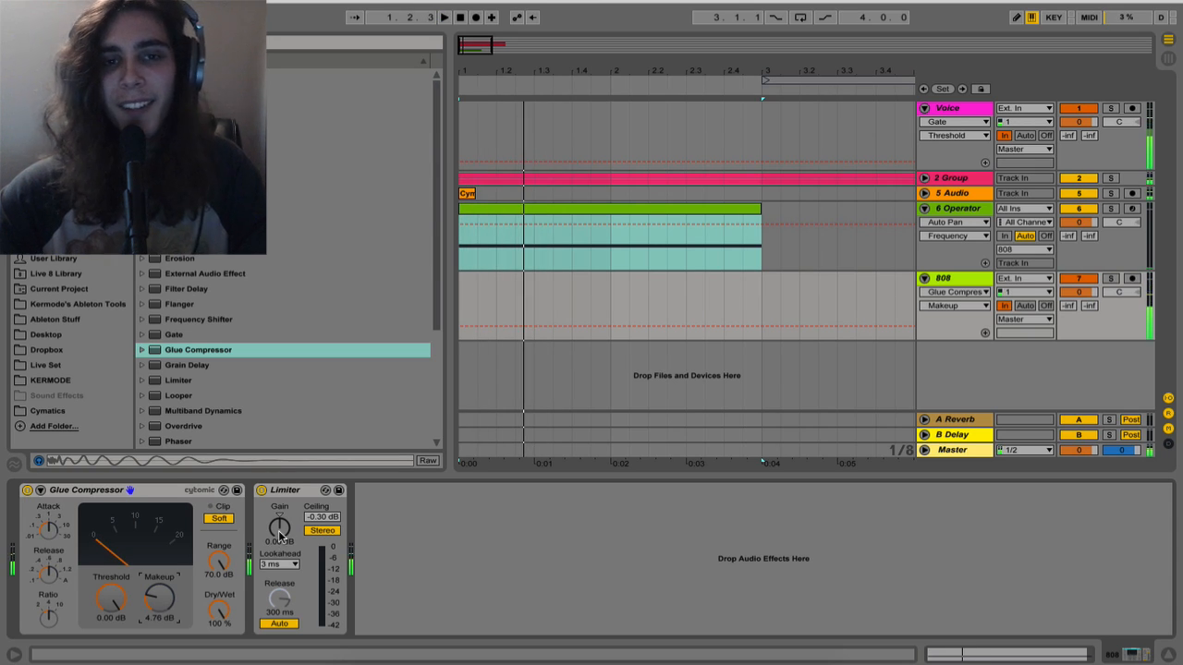
left_click_drag(279, 536, 279, 508)
key("space")
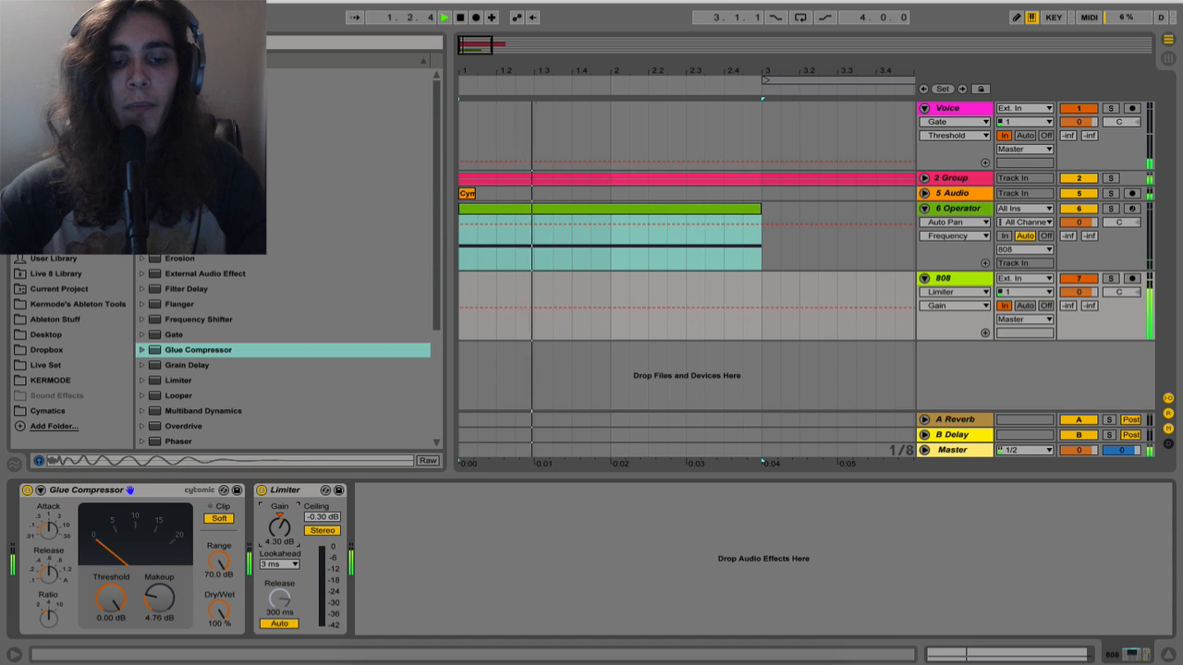
key("space")
key("space")
left_click_drag(279, 527, 279, 512)
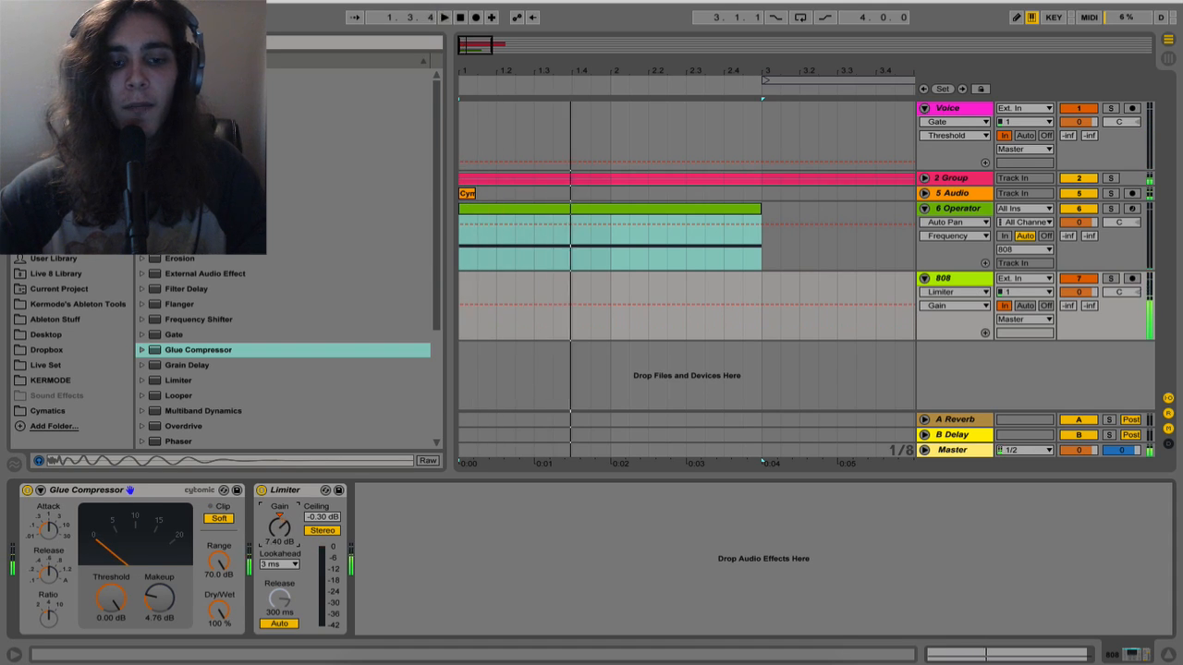
key("space")
key("space")
key("space")
key("space")
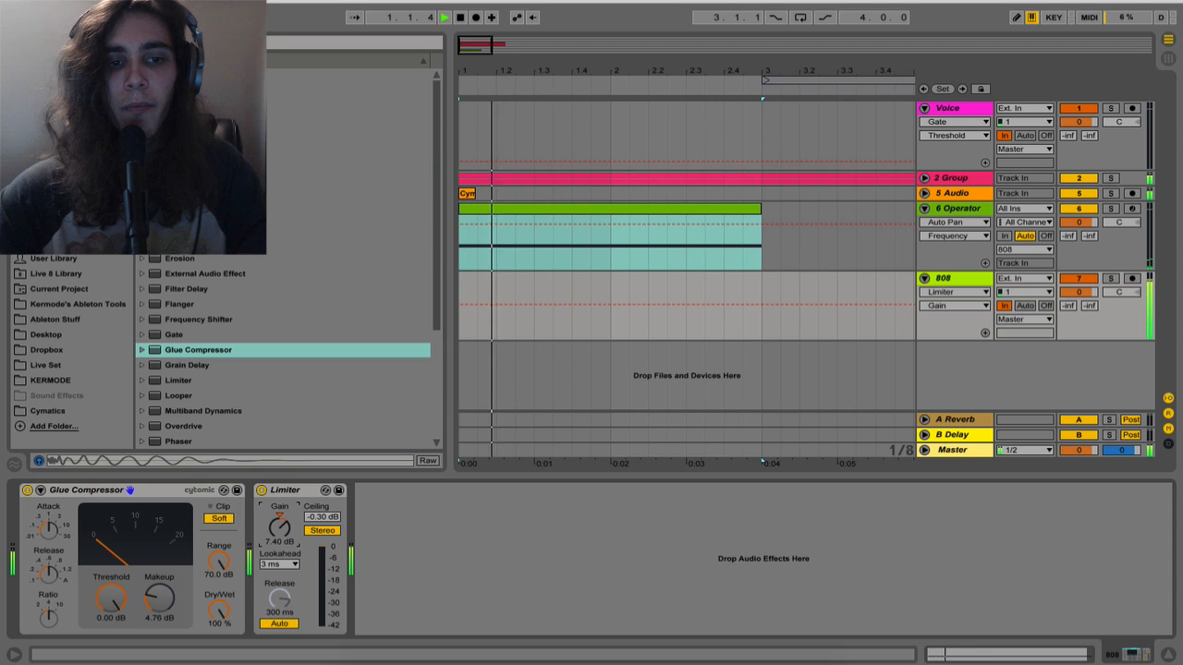
key("space")
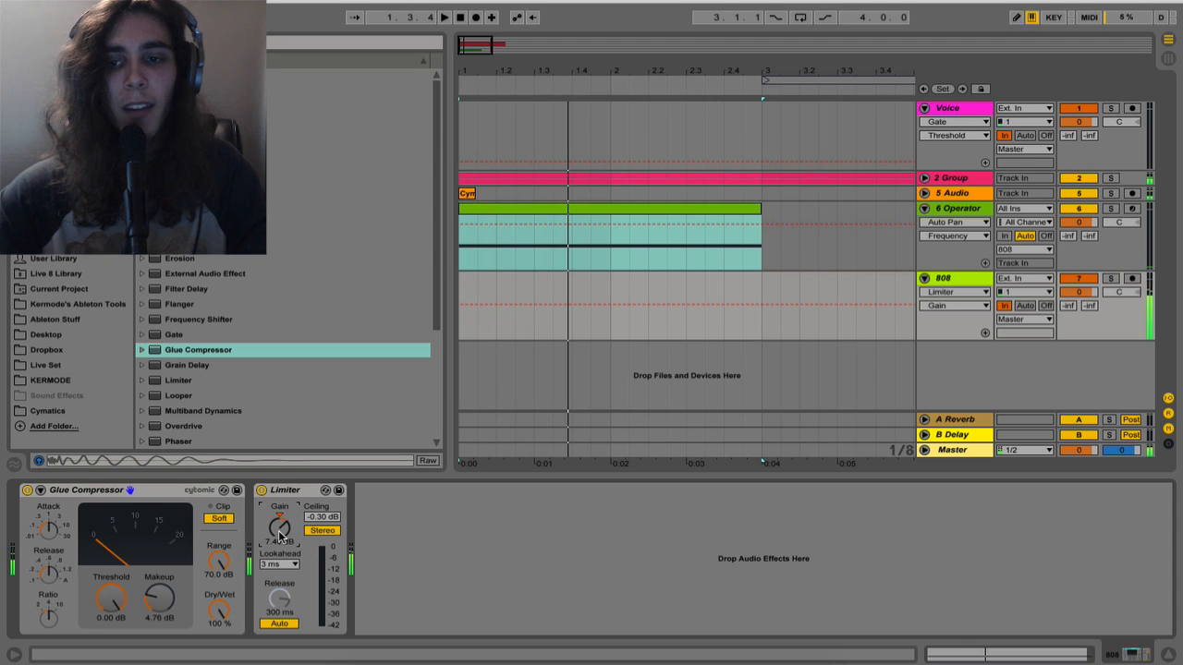
Insert an audio track below the 808 track and set its input to Resampling
left_click(963, 281)
key("ctrl+t")
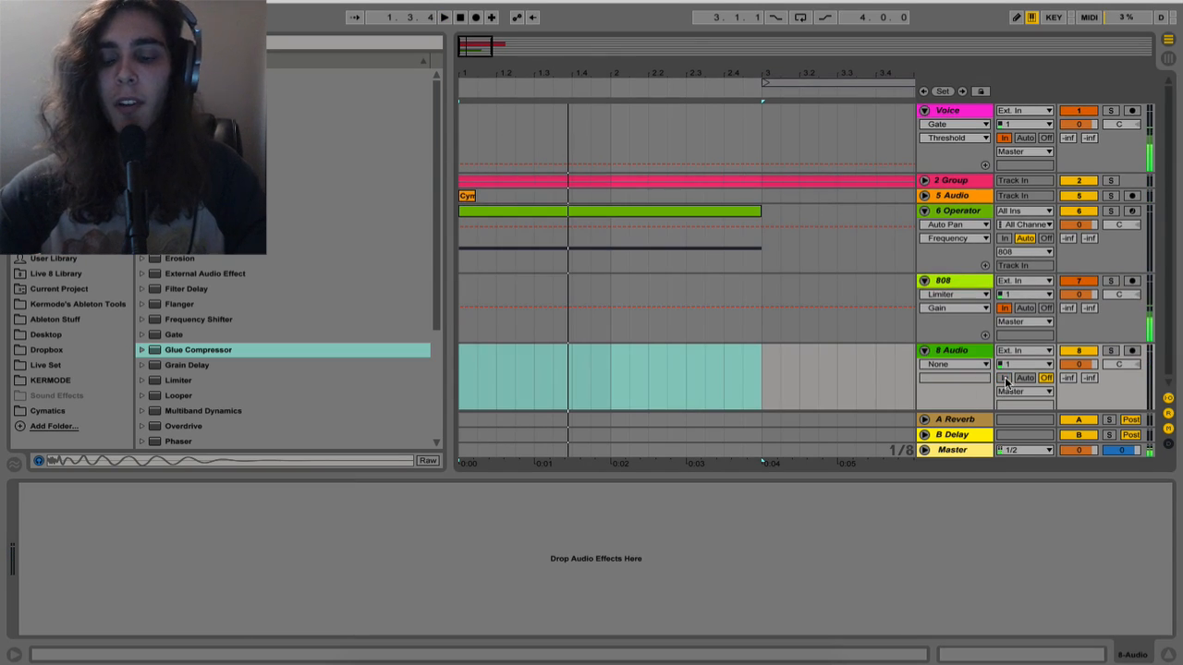
left_click(1022, 351)
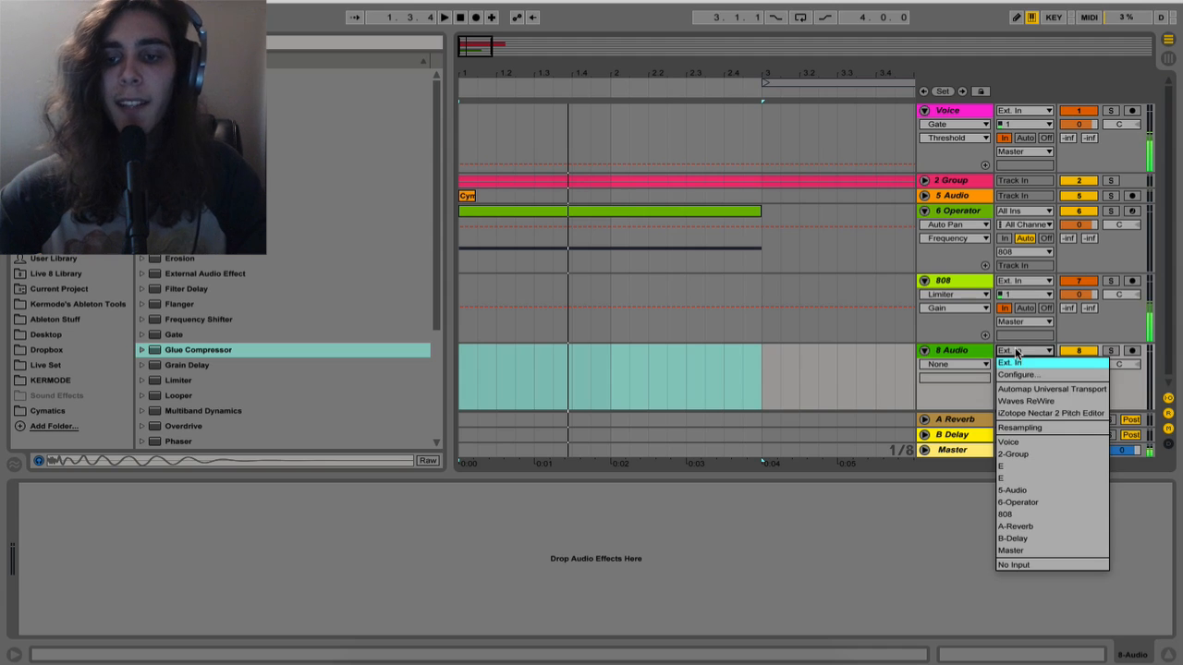
left_click(1027, 428)
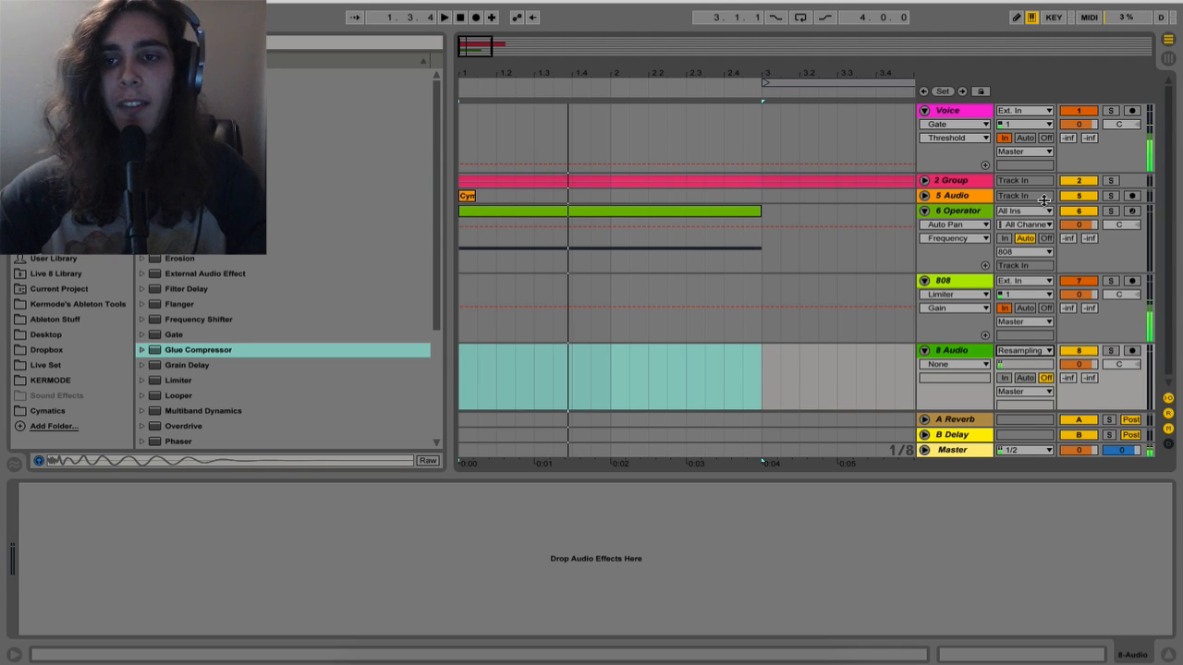
Record the bass from 1.1.1 onto the armed resampling track with monitoring set to In, keeping the Voice track muted only during the take
left_click(1074, 111)
left_click(1004, 378)
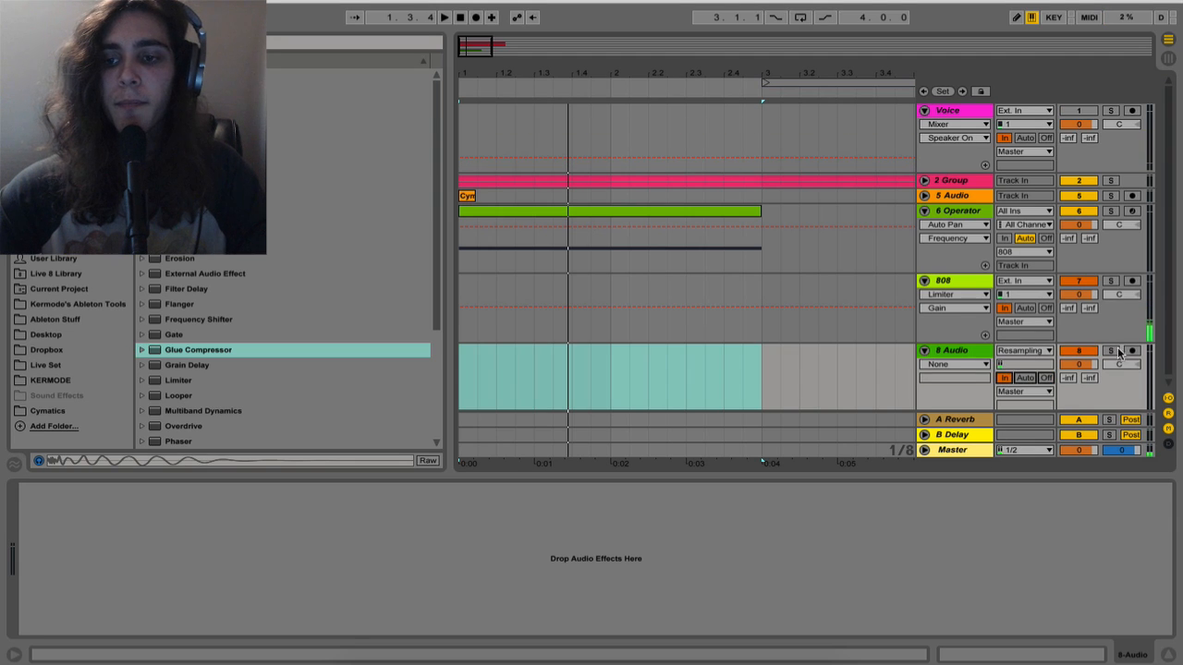
left_click(1132, 350)
left_click(458, 19)
left_click(475, 17)
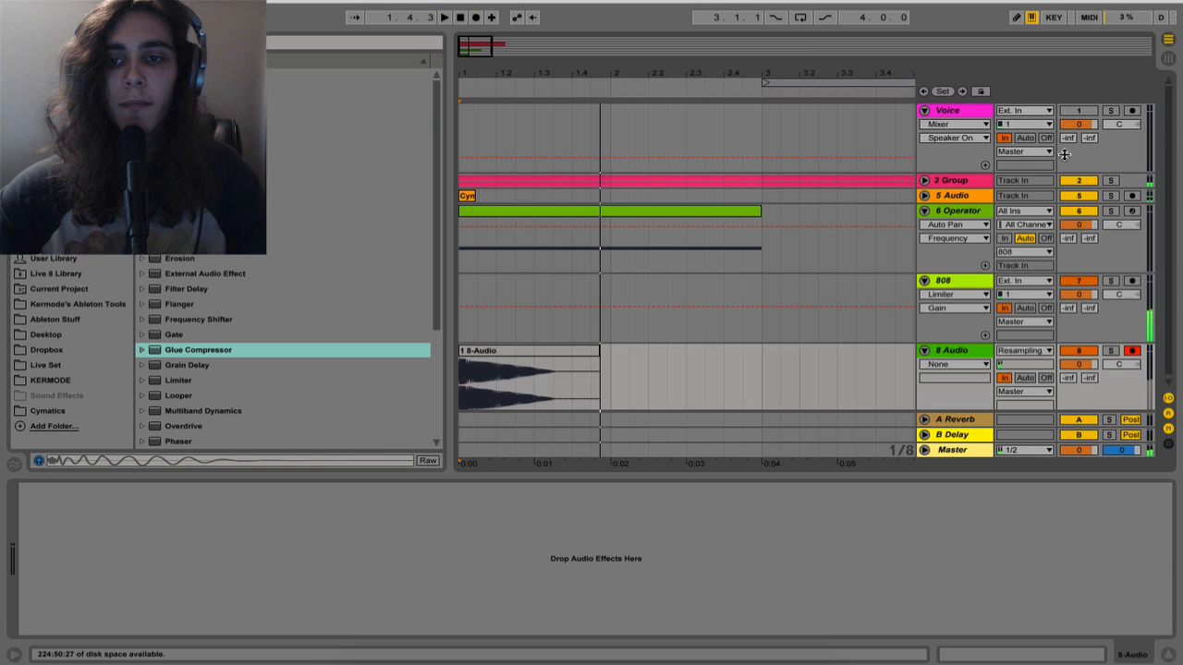
key("space")
left_click(1078, 111)
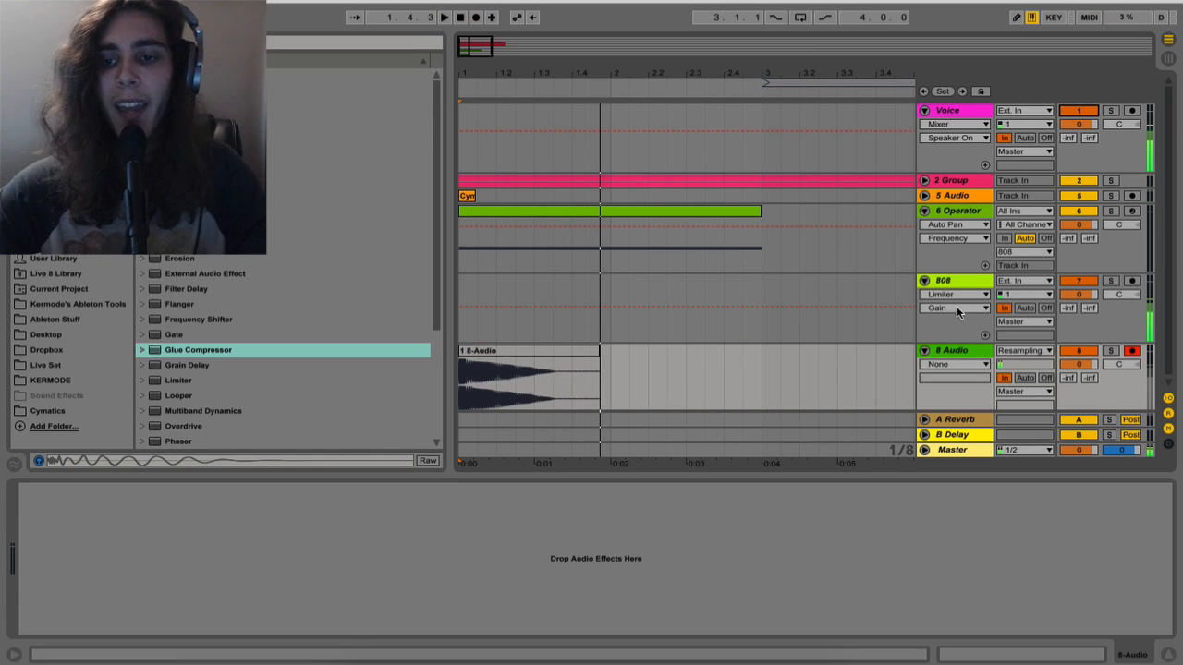
Delete the source tracks from 2 Group through 808 and set the recorded track's monitoring to Off
left_click(954, 287)
left_click(945, 181, "shift")
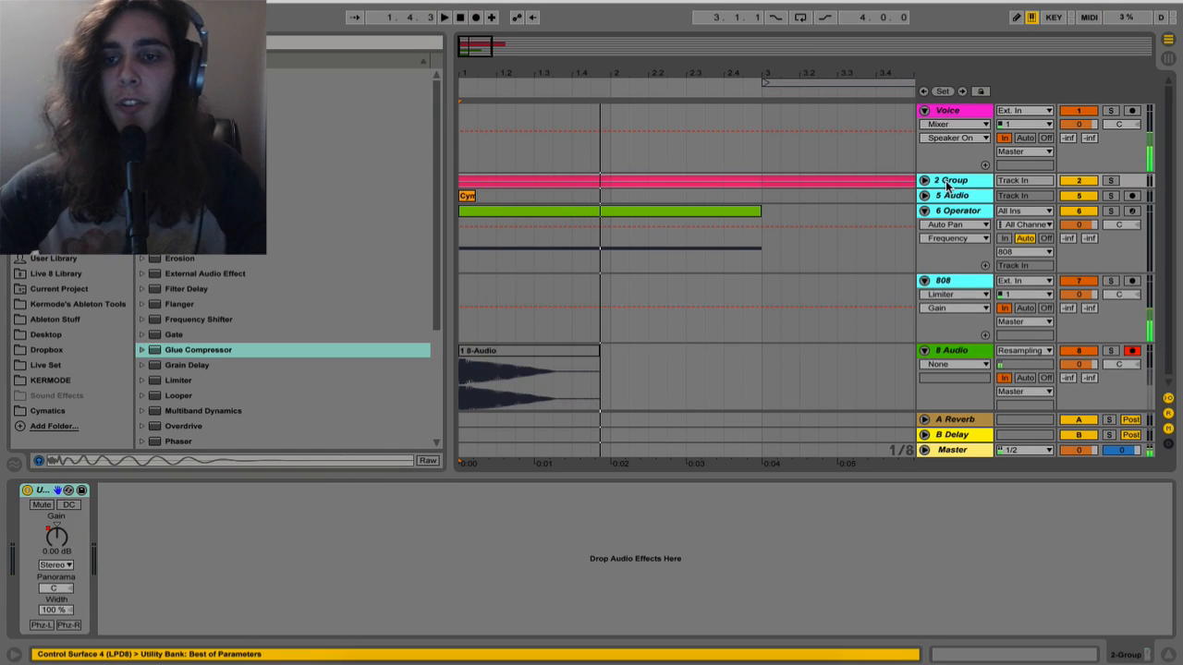
key("Delete")
left_click(1046, 193)
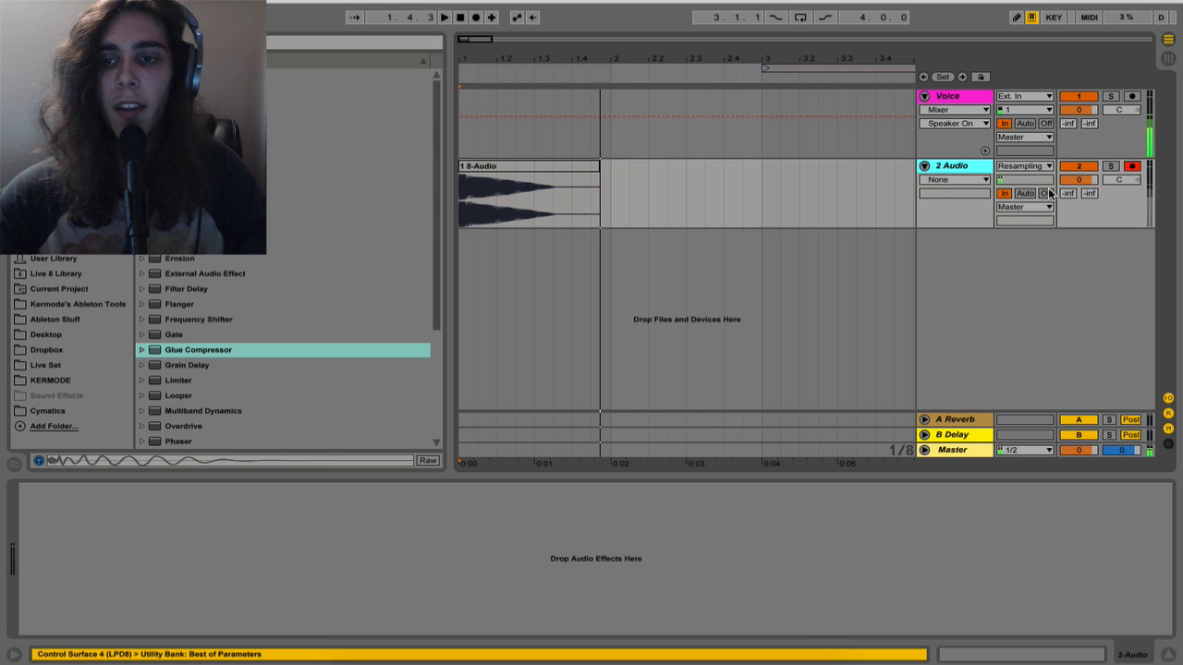
Rename the recorded clip as "808 - E" and disarm its track
left_click(524, 167)
key("super+r")
type("80")
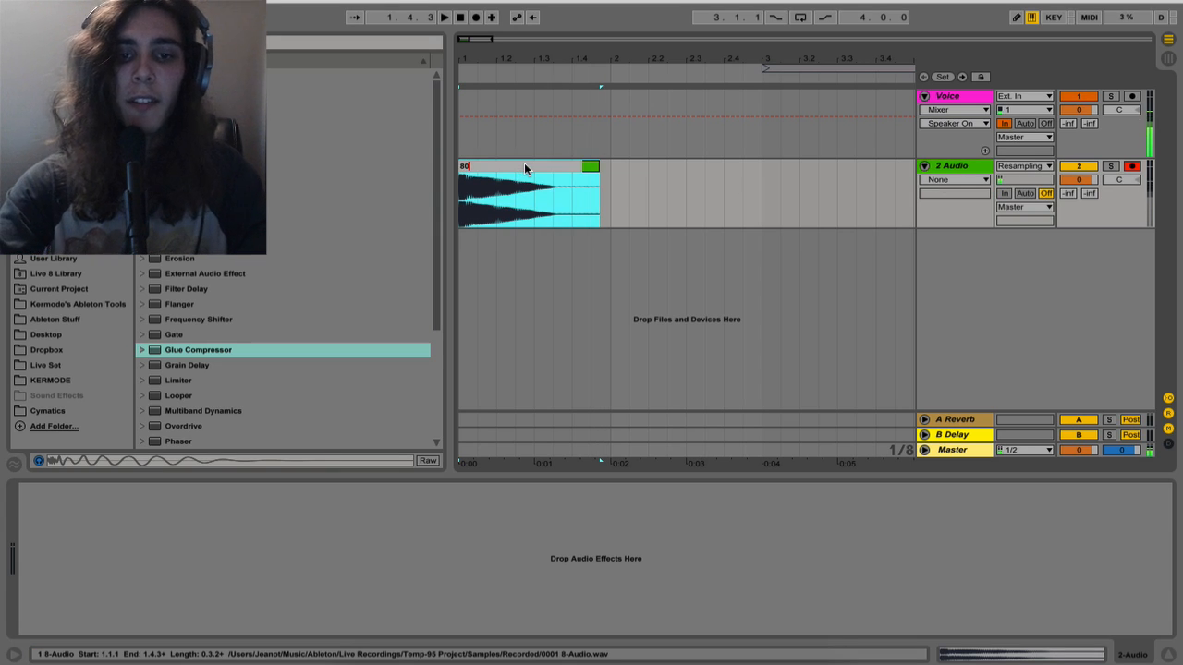
type("8 - E")
key("Return")
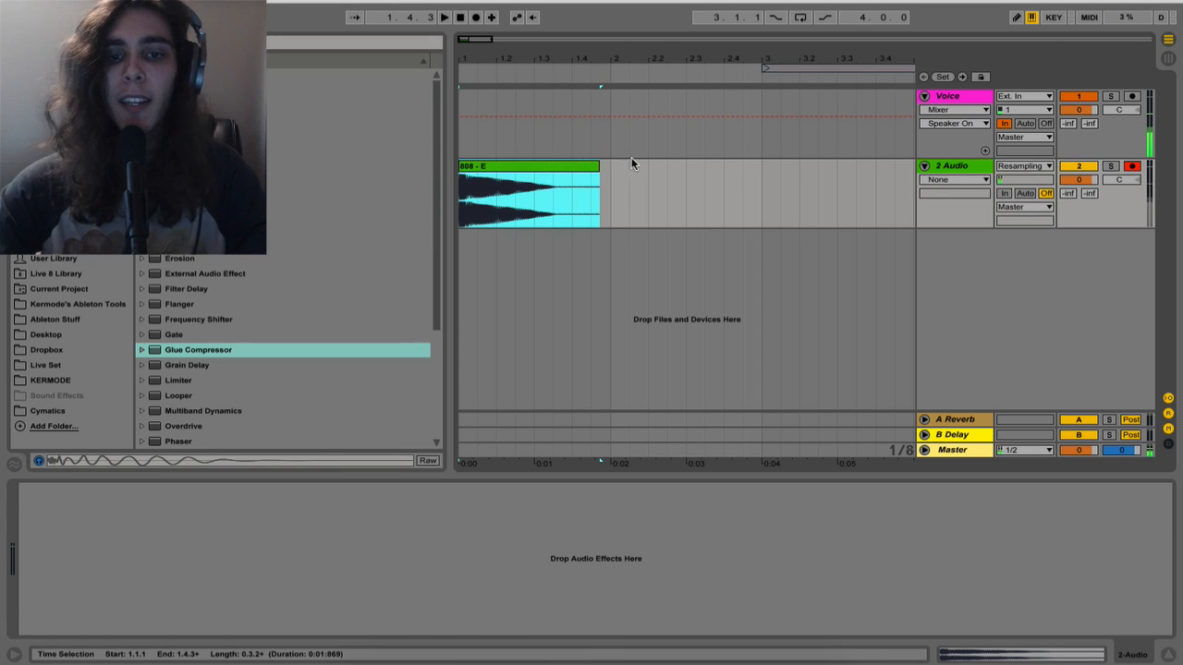
left_click(1133, 167)
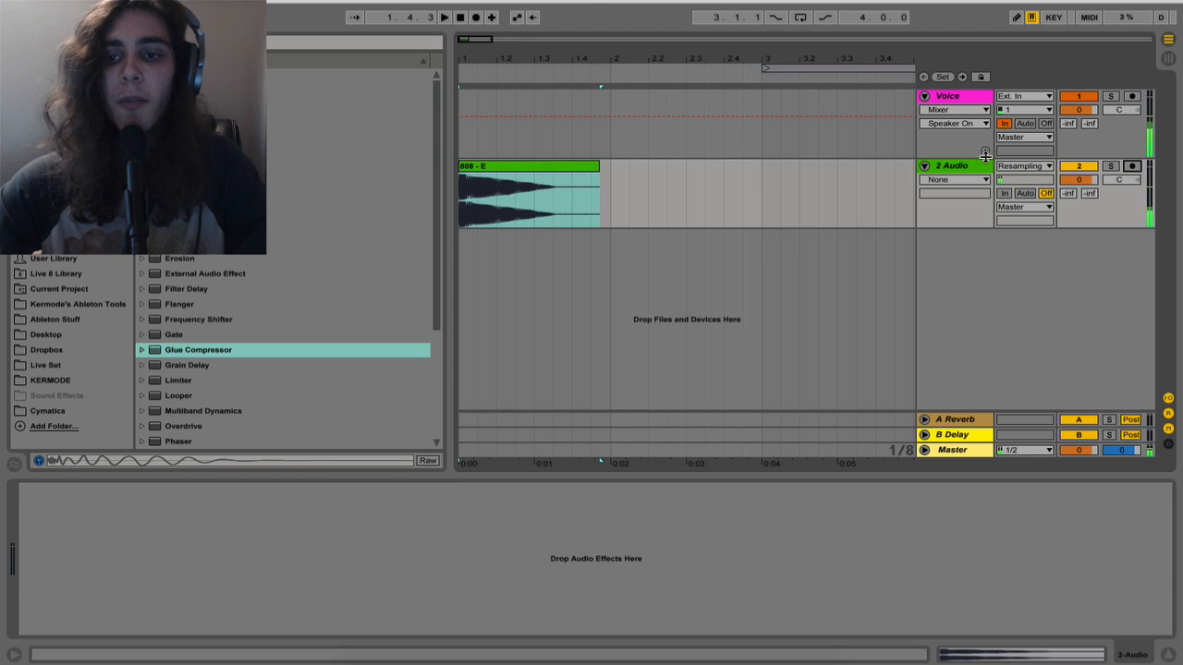
Load the 808 - E clip into Sampler on a new MIDI track and set its root key to E3
left_click(972, 163)
key("super+shift+t")
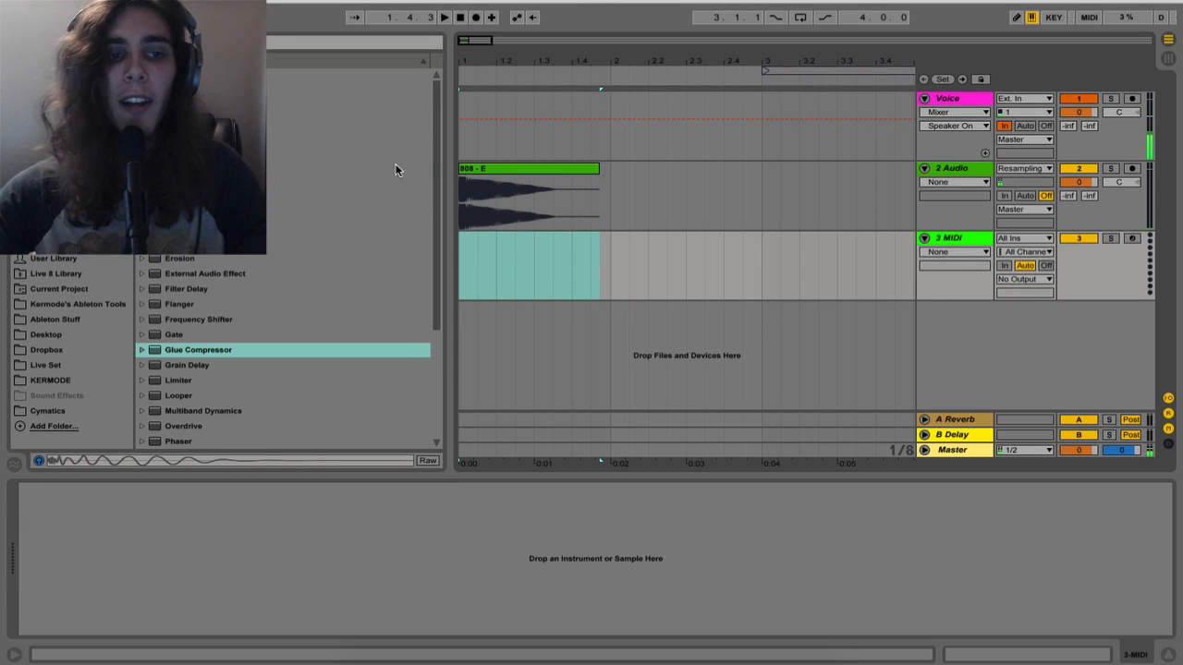
left_click_drag(204, 198, 490, 268)
left_click_drag(473, 175, 270, 547)
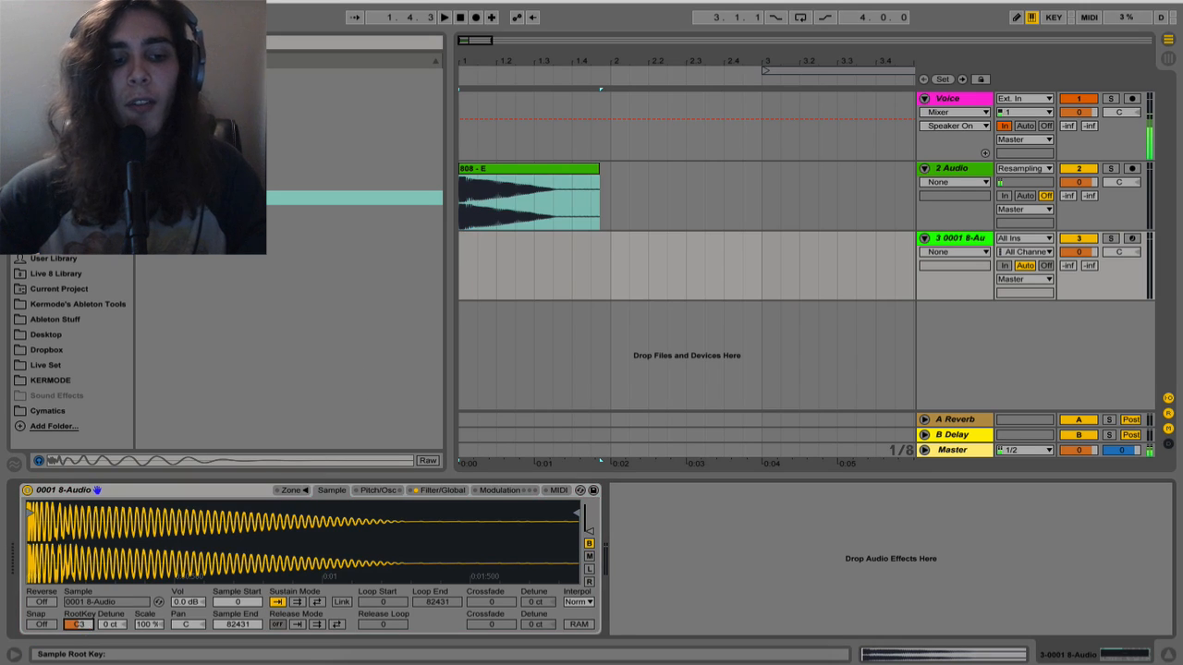
left_click(81, 626)
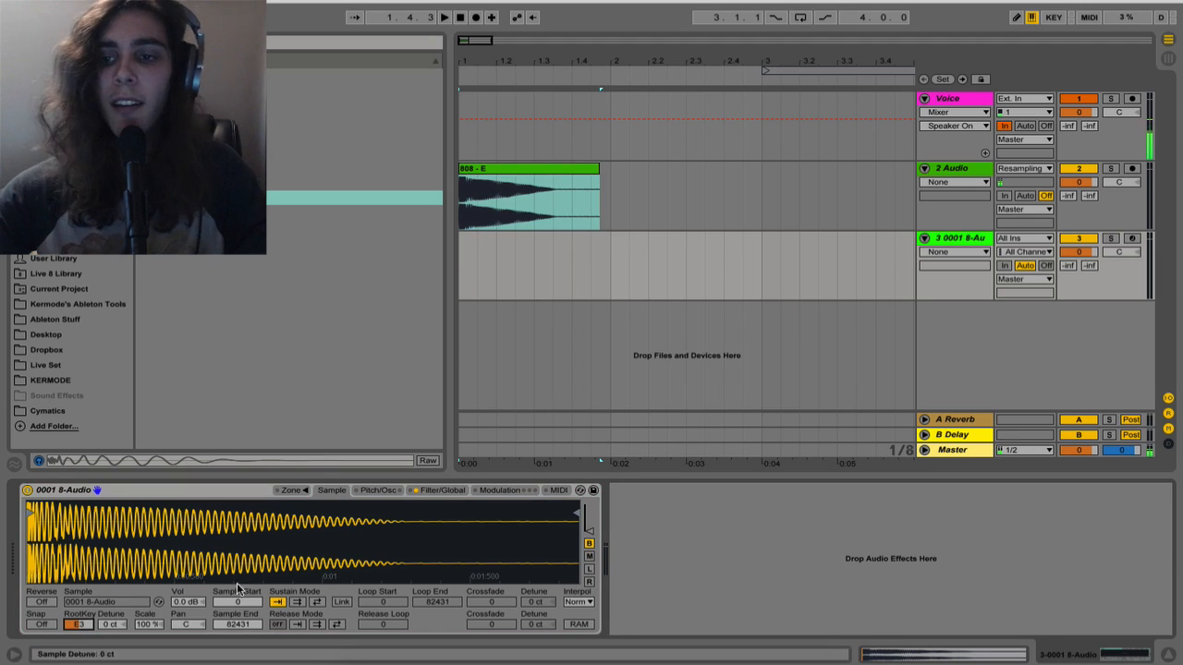
Arm the Sampler track and set Sampler's volume to 0 dB
left_click(1133, 238)
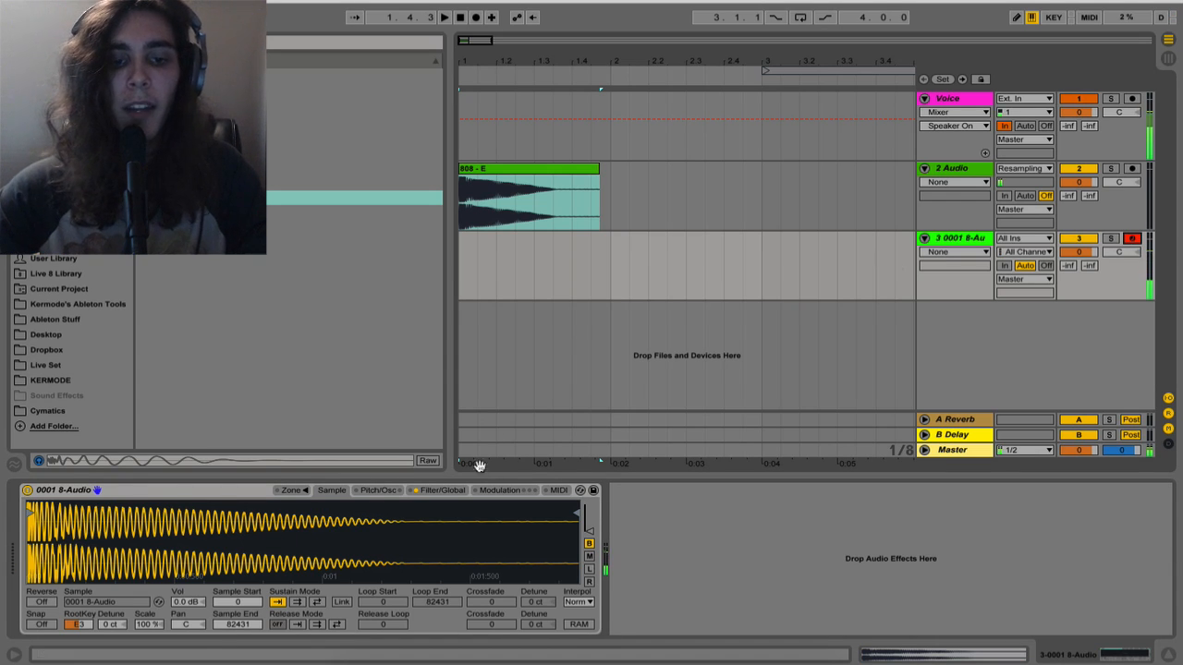
left_click(441, 489)
left_click(423, 517)
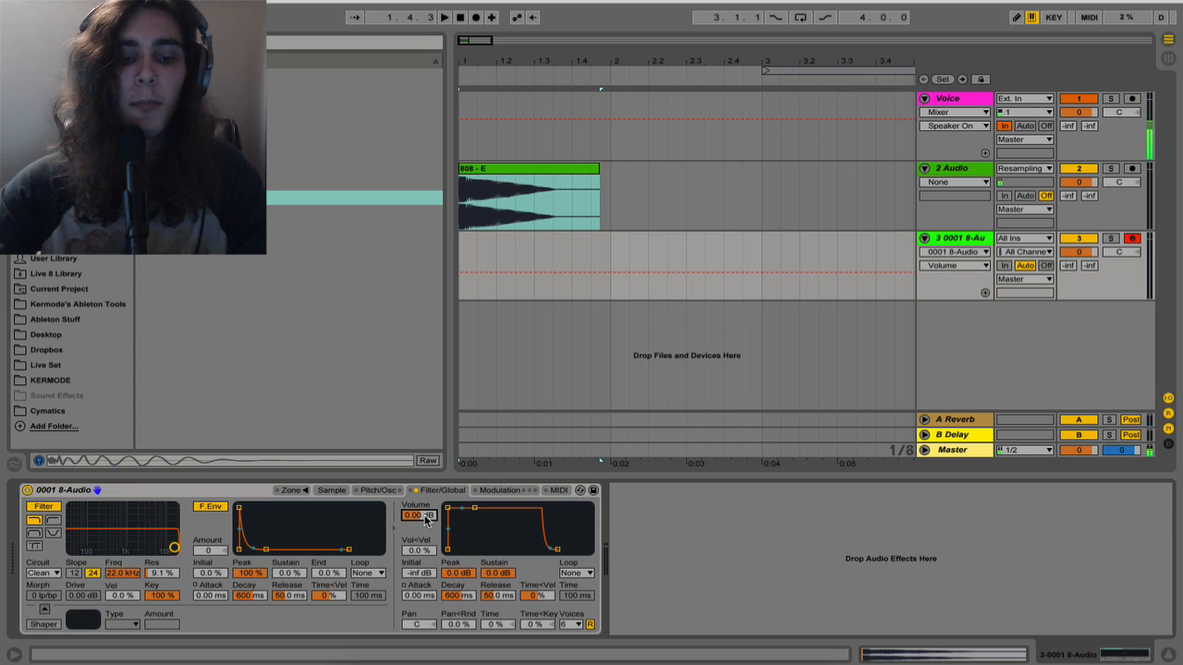
Turn off Sampler's filter and set its voices to 1
left_click(57, 511)
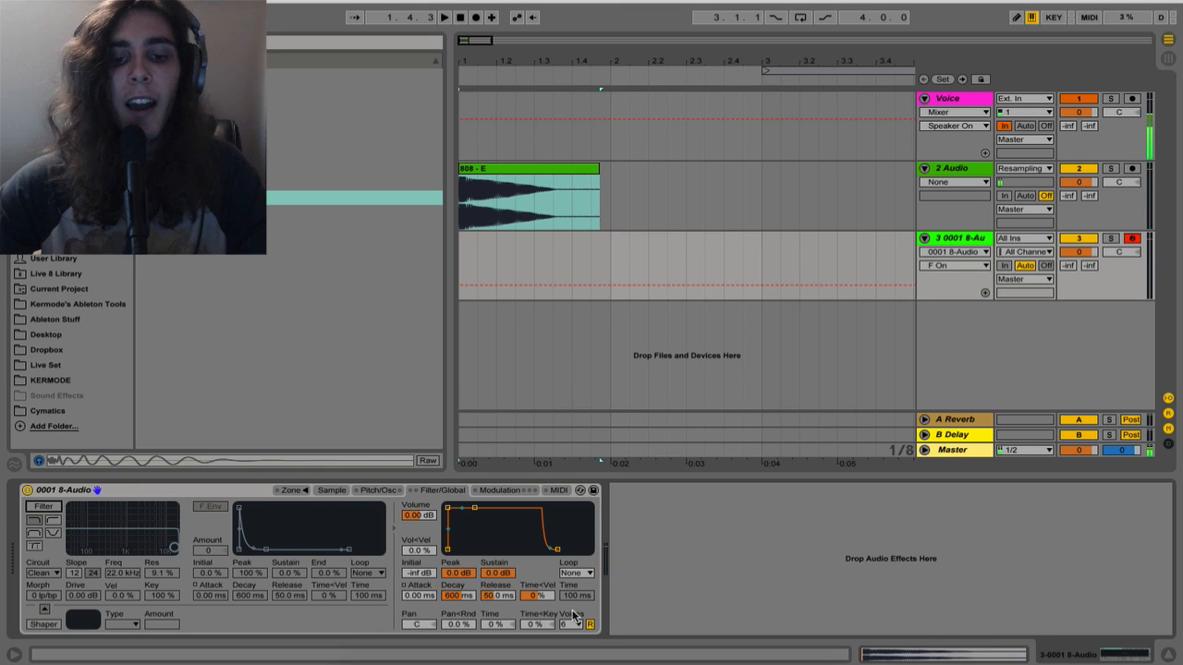
left_click(571, 622)
left_click(570, 448)
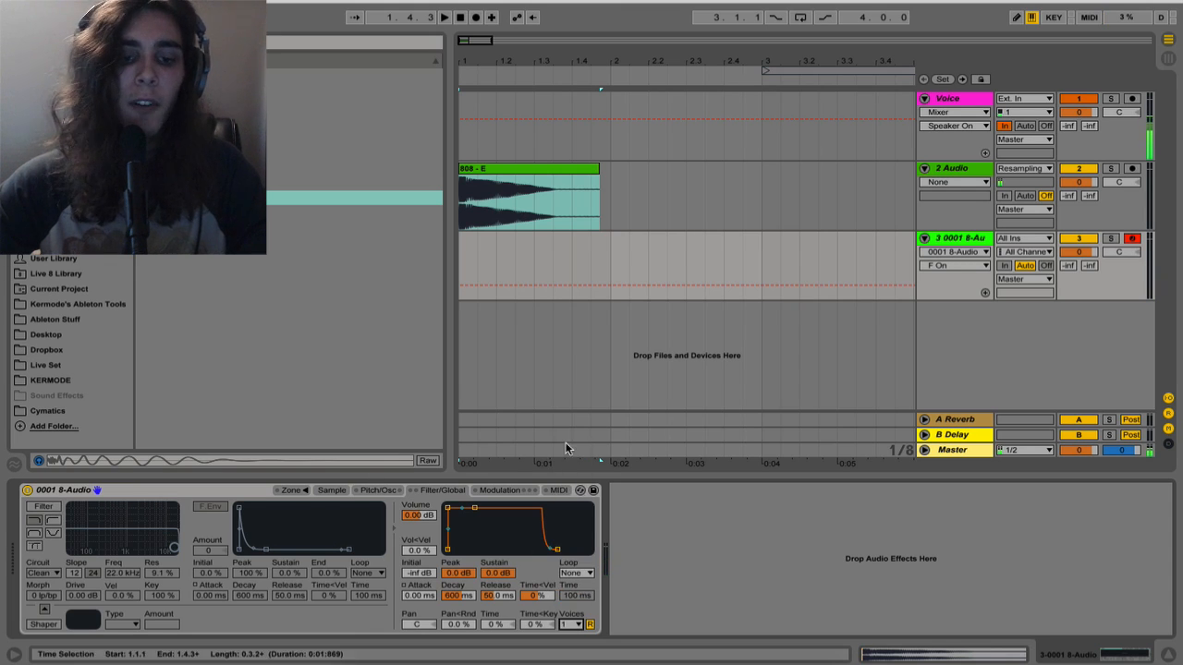
Set Sampler's glide mode to Glide with a 50 ms time
left_click(368, 488)
left_click(516, 613)
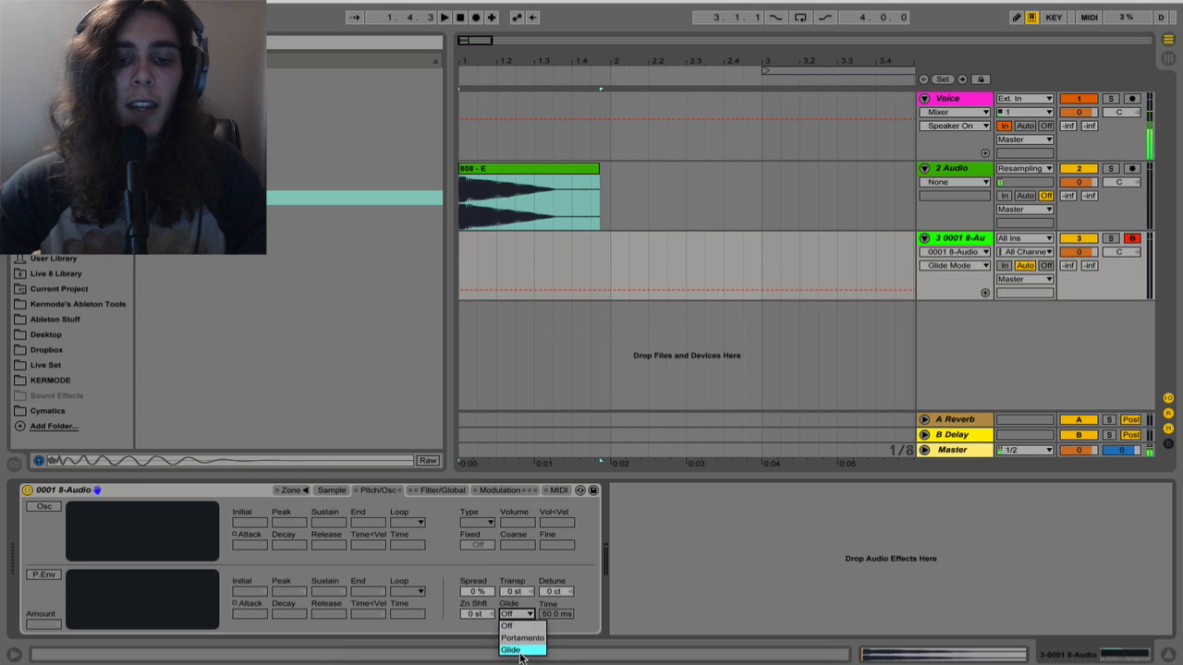
left_click(511, 649)
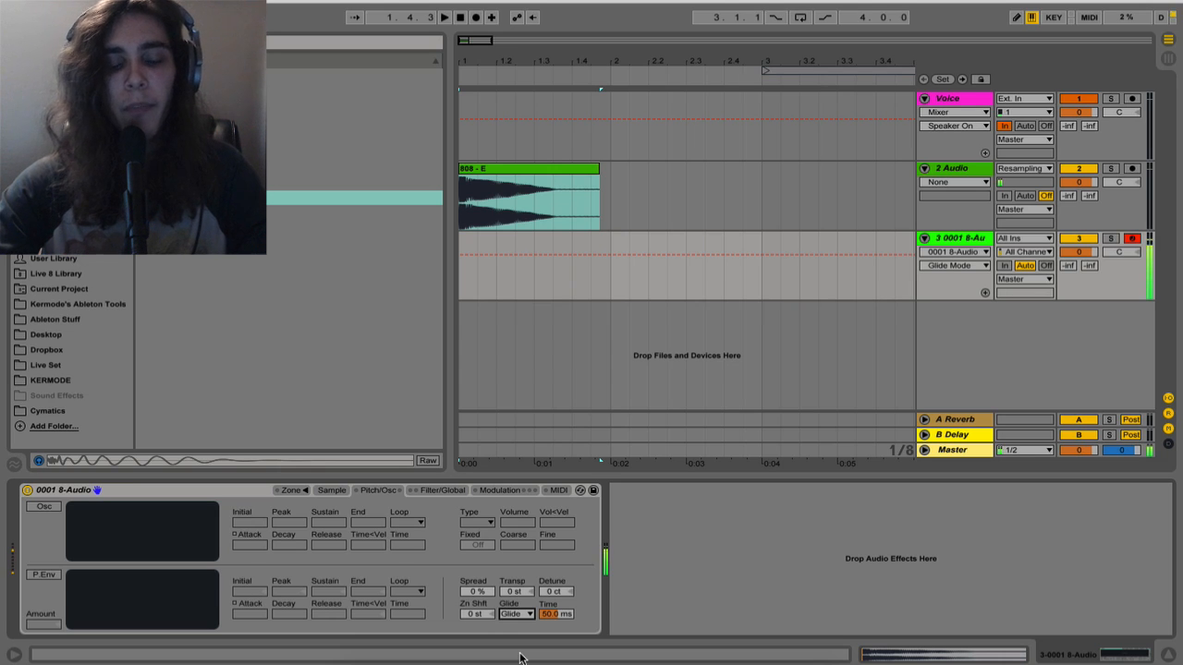
left_click(427, 490)
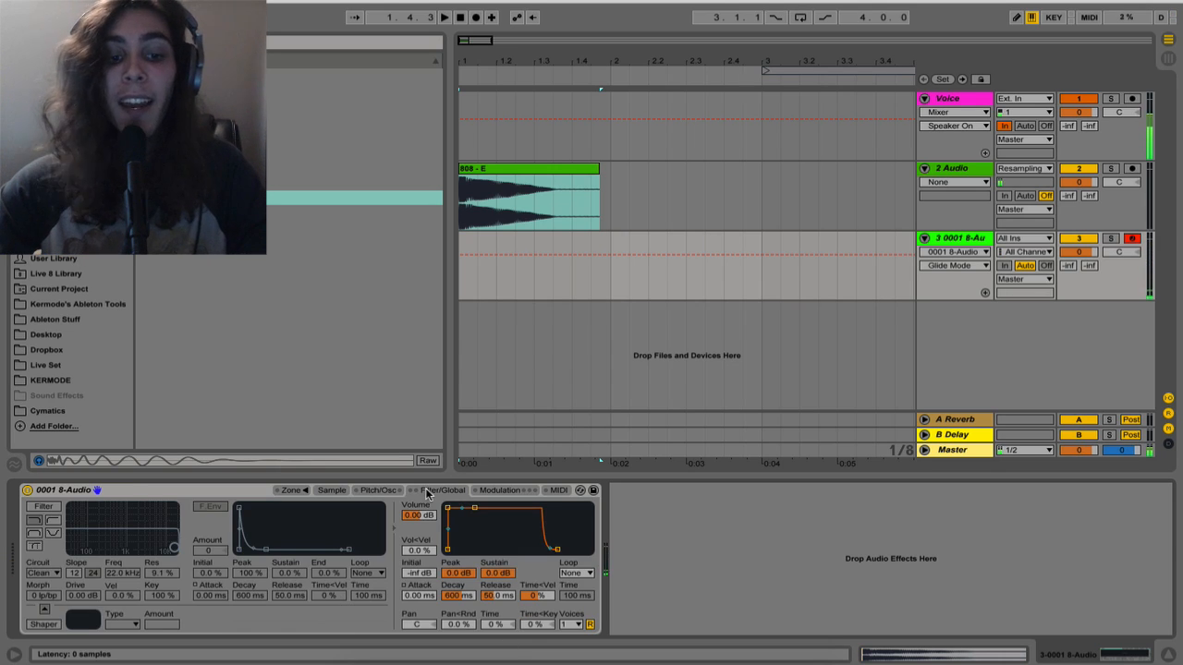
Turn on Sampler's FM oscillator, raise its volume to about -32 dB and set its envelope to 0 dB sustain with 60 s decay
left_click(365, 491)
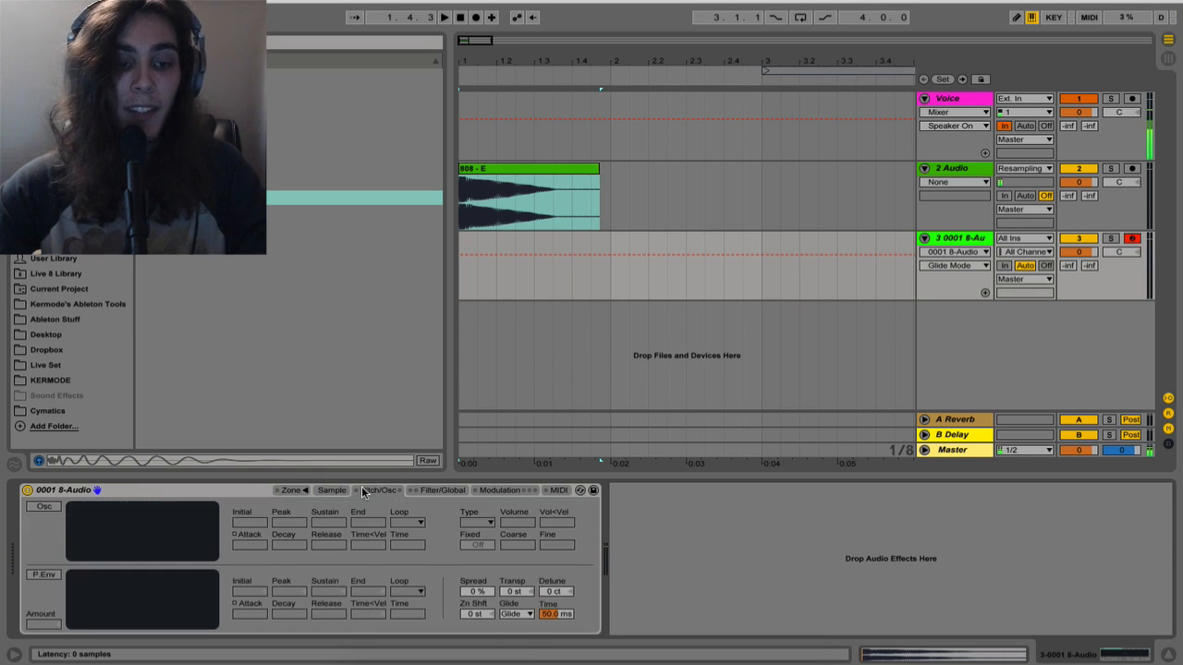
left_click(43, 507)
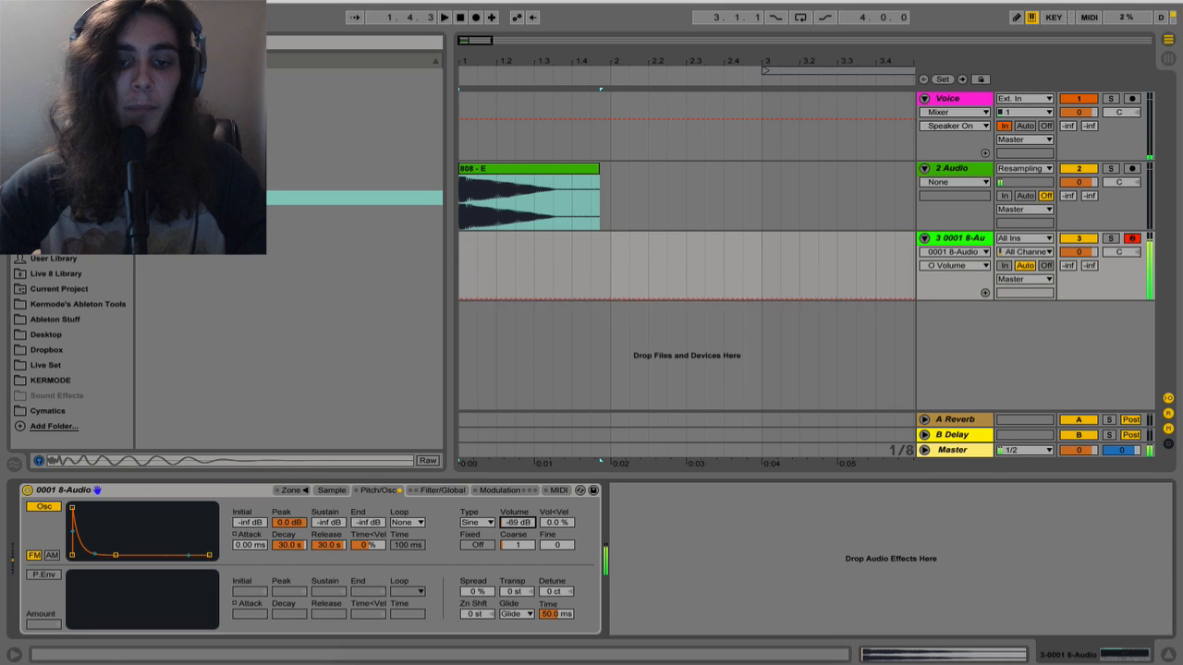
left_click_drag(517, 523, 517, 490)
left_click_drag(116, 556, 119, 508)
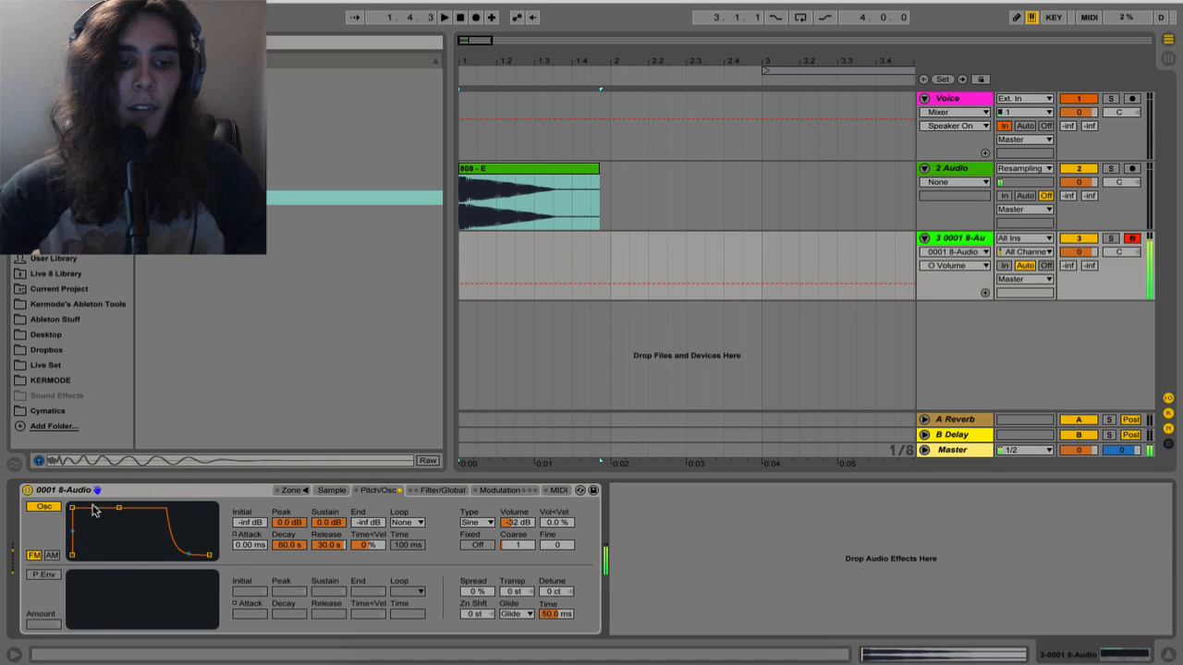
Give the oscillator envelope a 61.7 ms attack, set coarse tuning to 4 and volume to about -57 dB, and play a test note
left_click_drag(72, 508, 97, 507)
left_click_drag(524, 550, 515, 554)
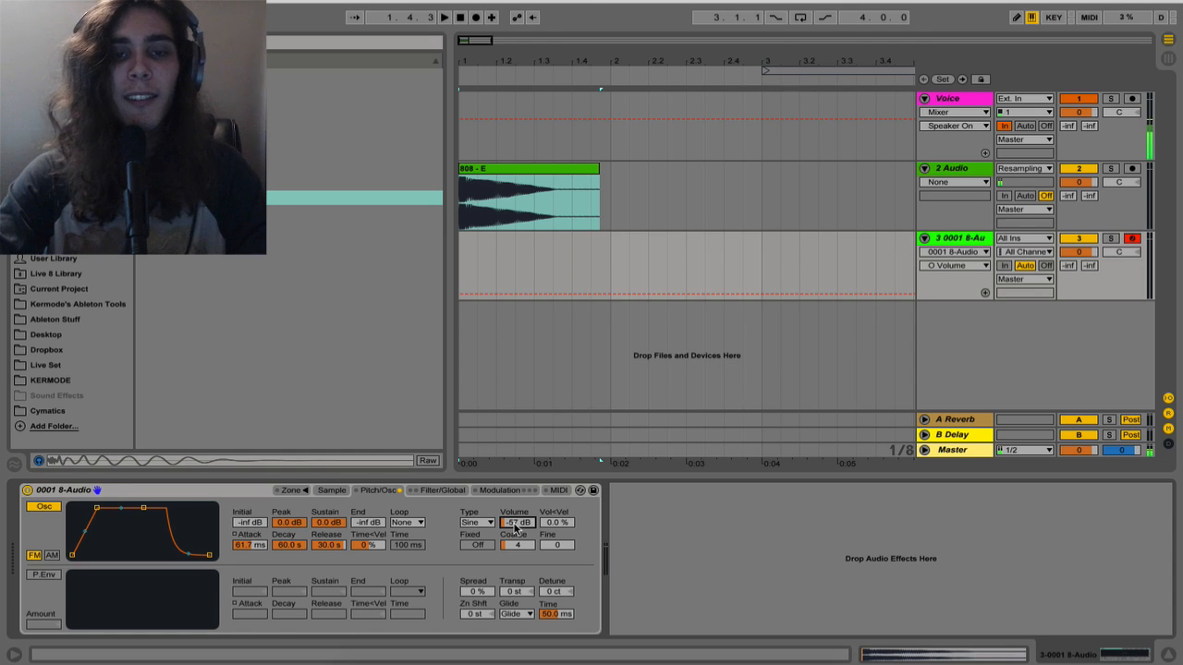
key("a")
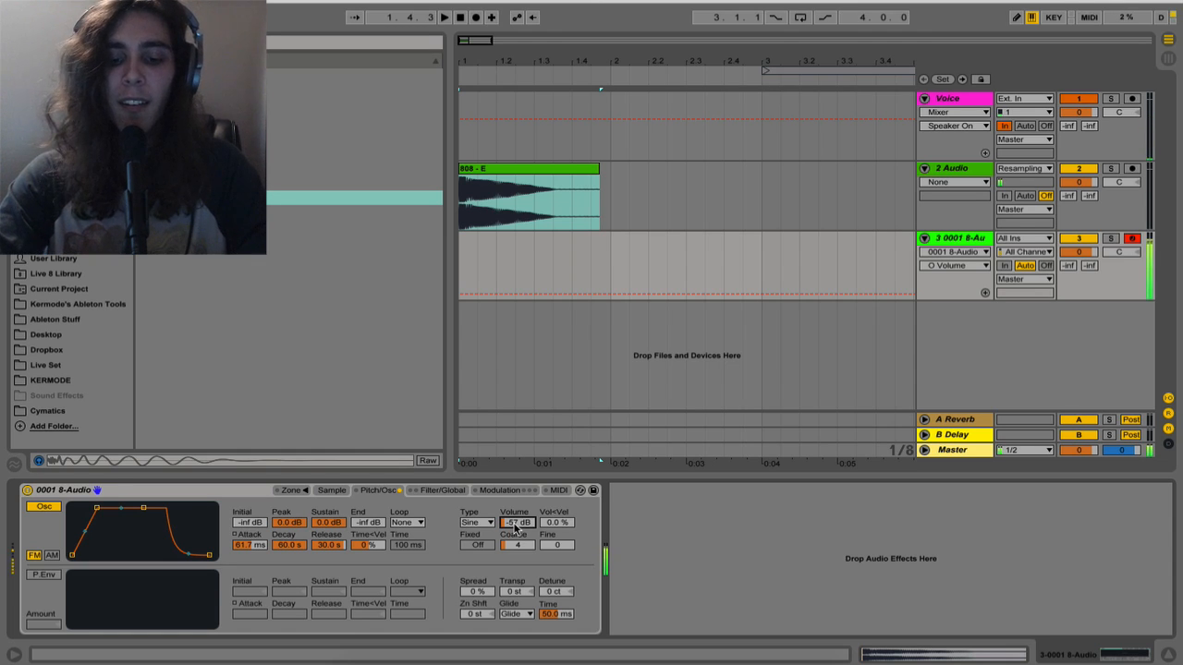